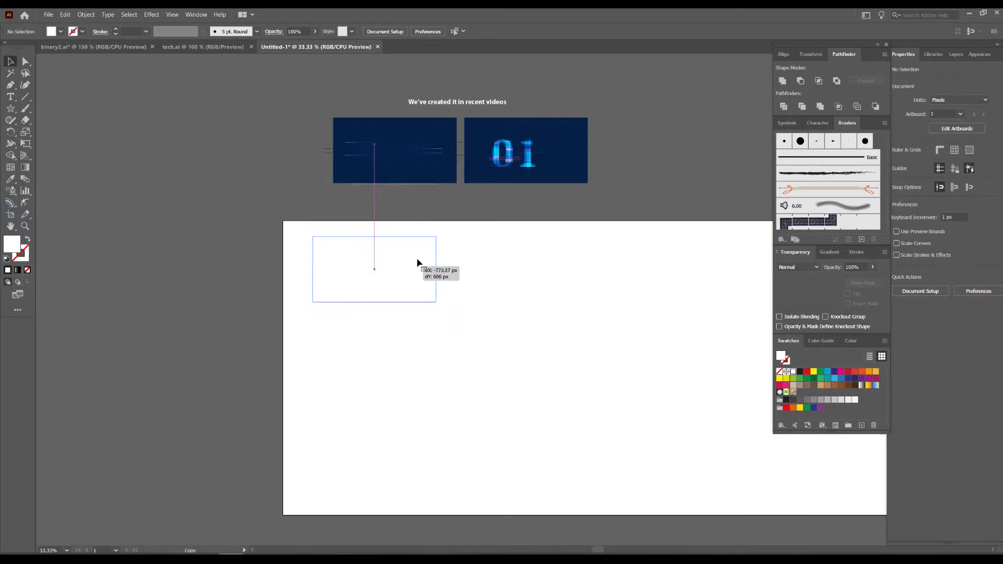
Enlarge the copied background rectangle on the artboard to about 1196 × 635 px and give it a radial gradient fill.
drag(334, 291, 451, 349)
drag(385, 289, 519, 313)
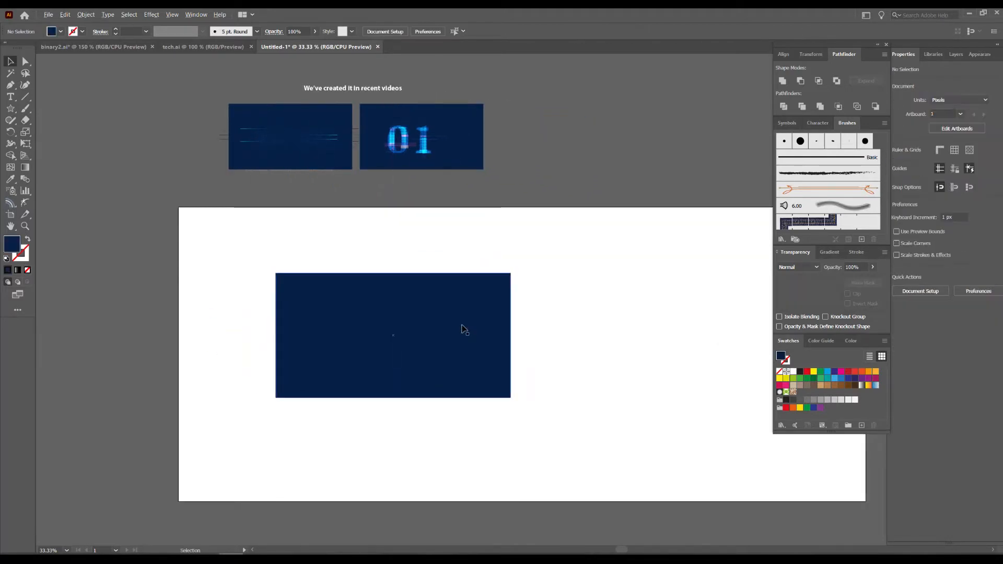
scroll(463, 329, up, 1)
click(829, 252)
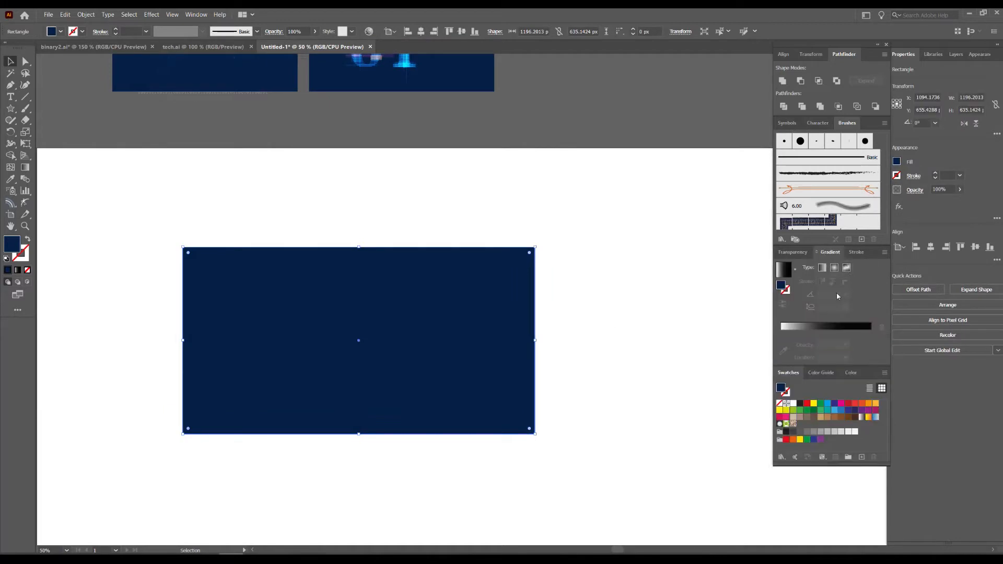
click(835, 269)
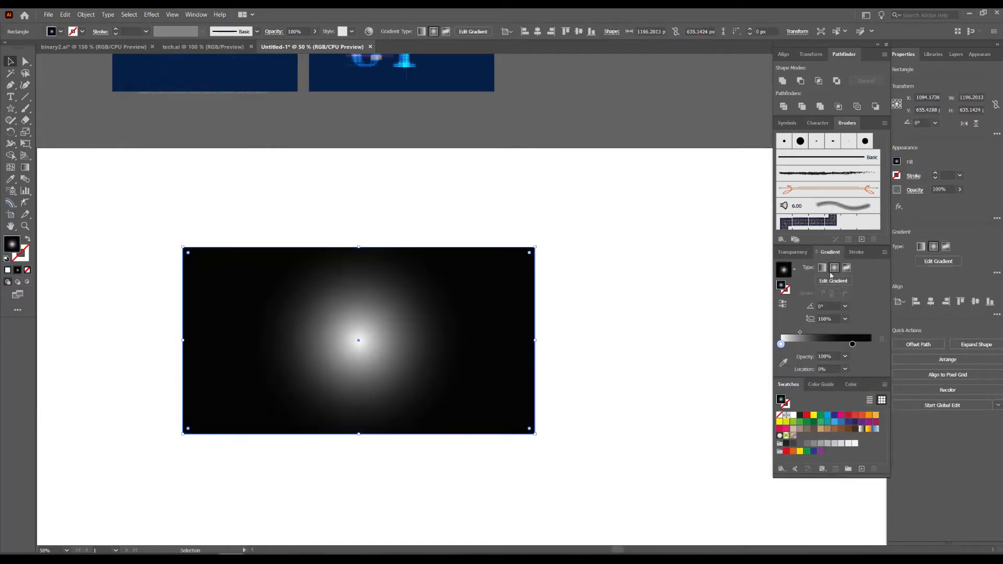
Recolor the white centre stop of the radial gradient to a saturated blue, keeping the outer stop black.
click(852, 345)
click(850, 385)
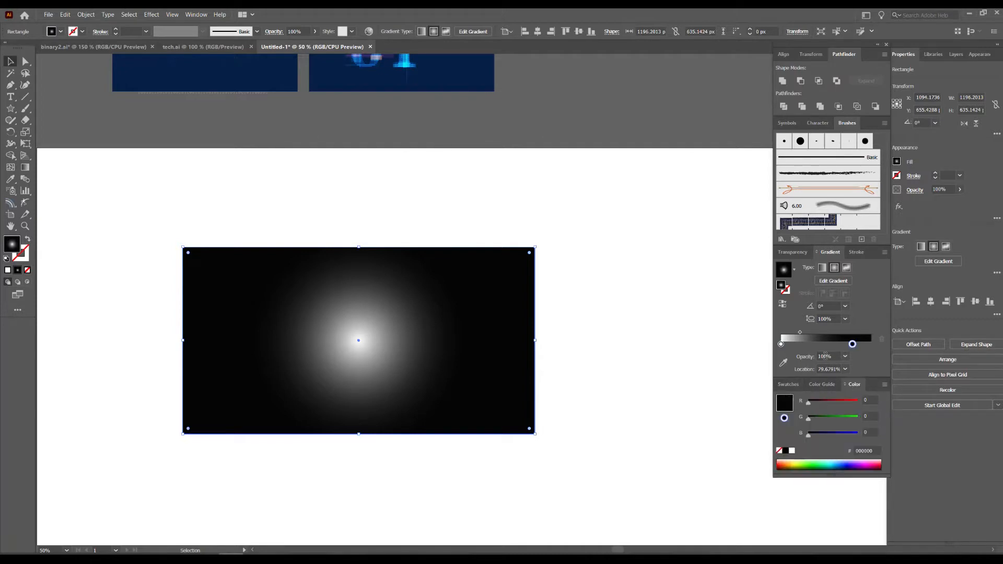
click(782, 345)
click(788, 385)
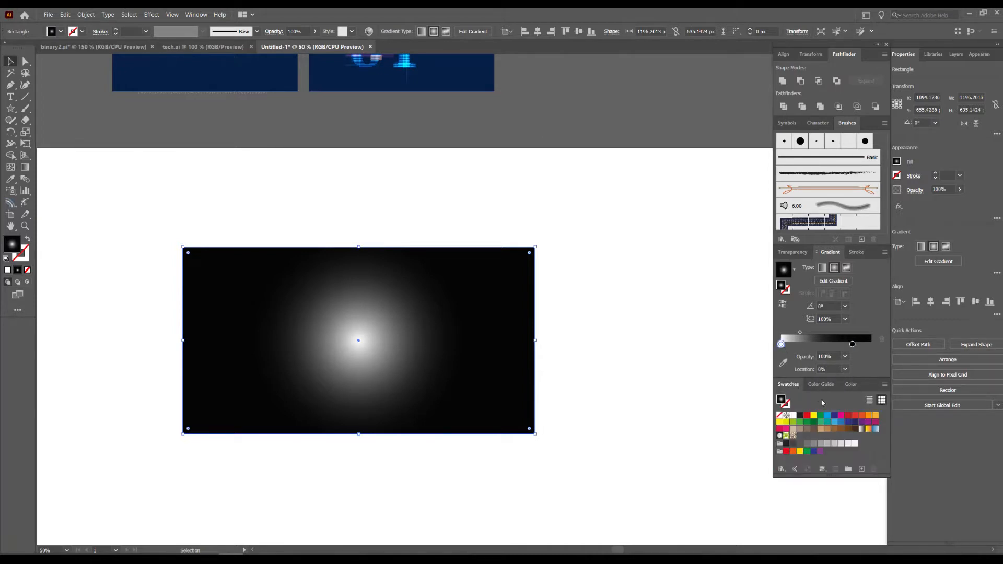
drag(847, 423, 782, 346)
scroll(638, 322, down, 1)
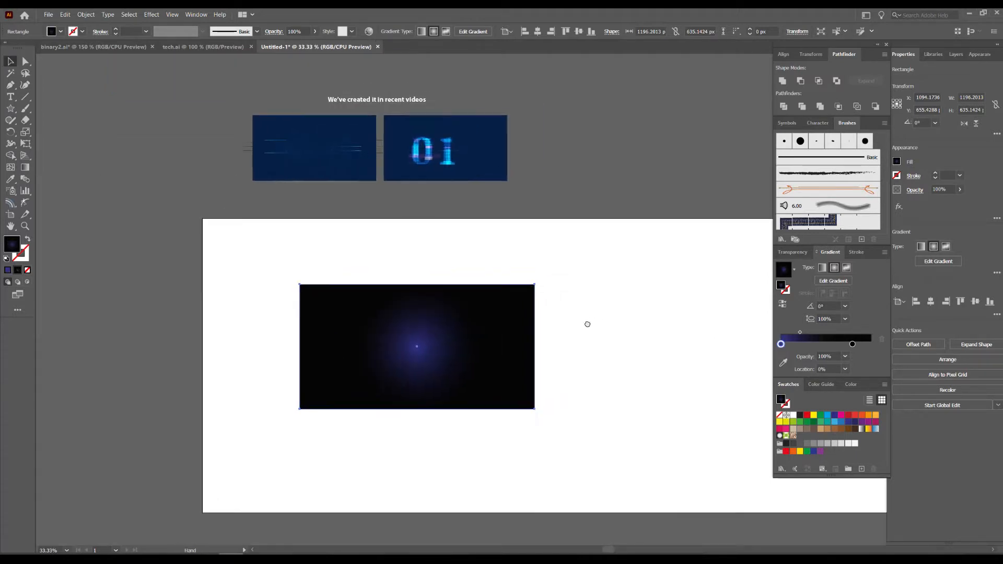
drag(842, 424, 782, 345)
click(855, 386)
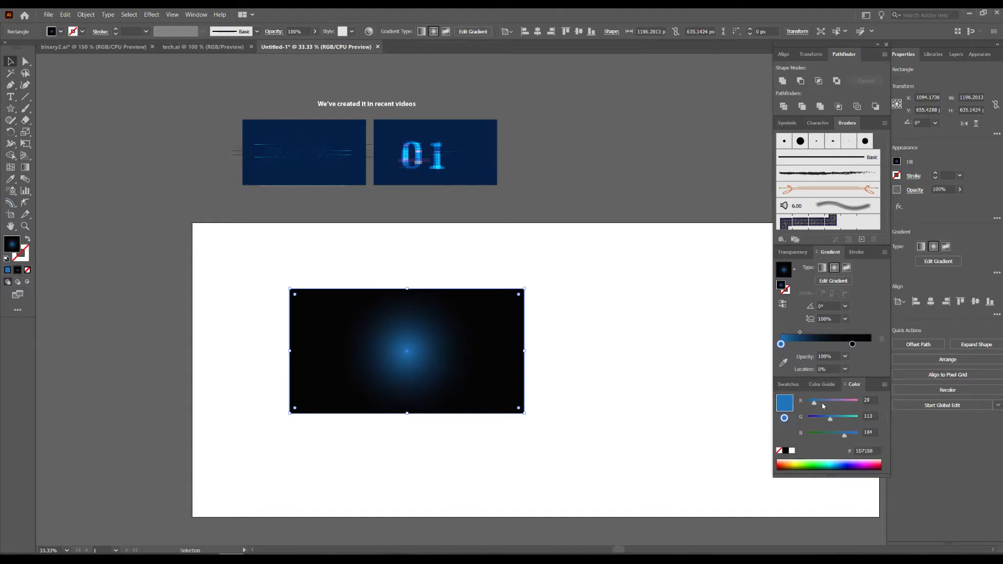
mouse_move(830, 421)
mouse_down()
mouse_move(800, 402)
mouse_move(820, 419)
mouse_up()
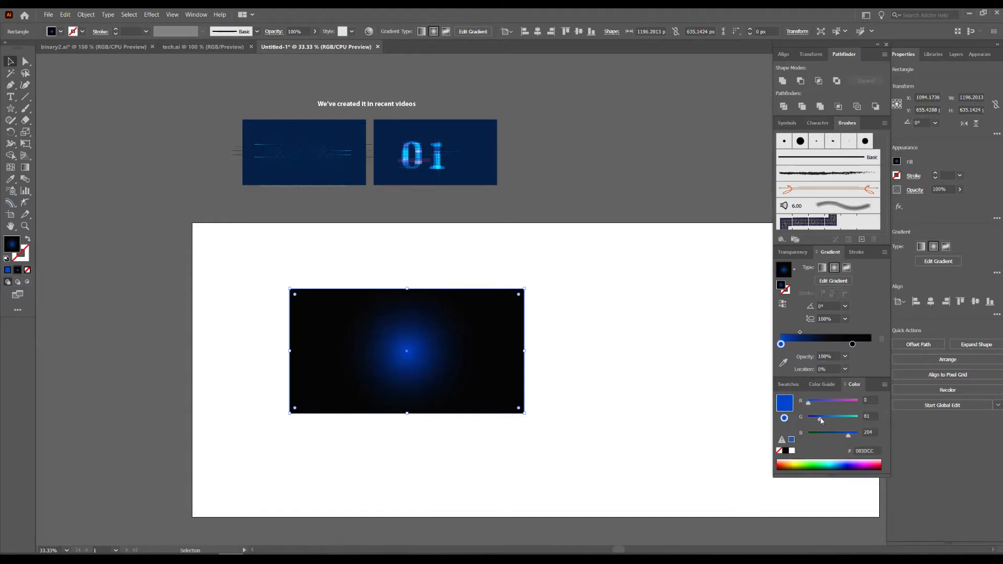
Redirect the gradient diagonally from the rectangle's lower-left corner past its upper-right at about 44°, with the midpoint at about 37%.
key(g)
drag(308, 426, 554, 205)
drag(335, 423, 487, 262)
drag(298, 448, 506, 245)
drag(800, 323, 809, 323)
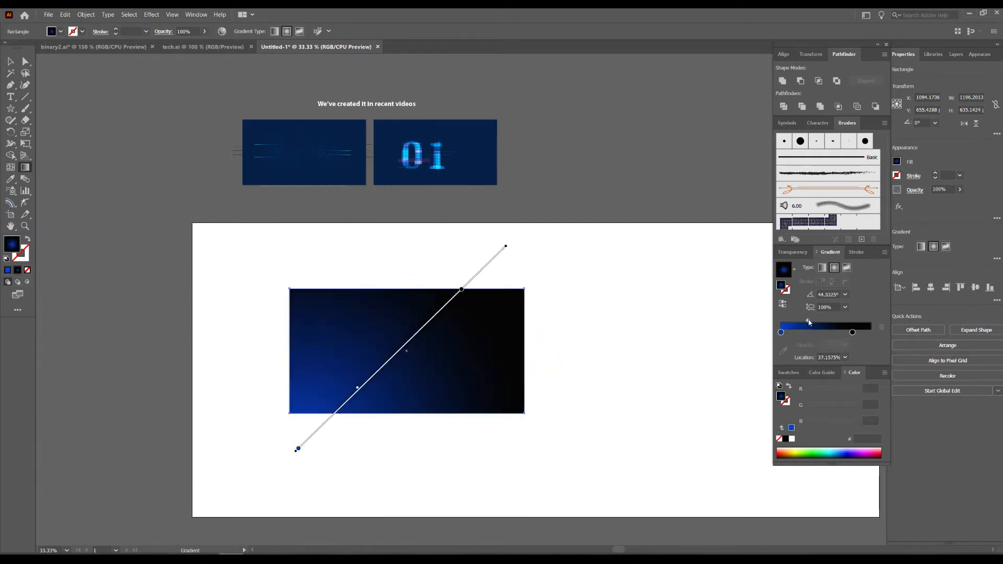
click(10, 62)
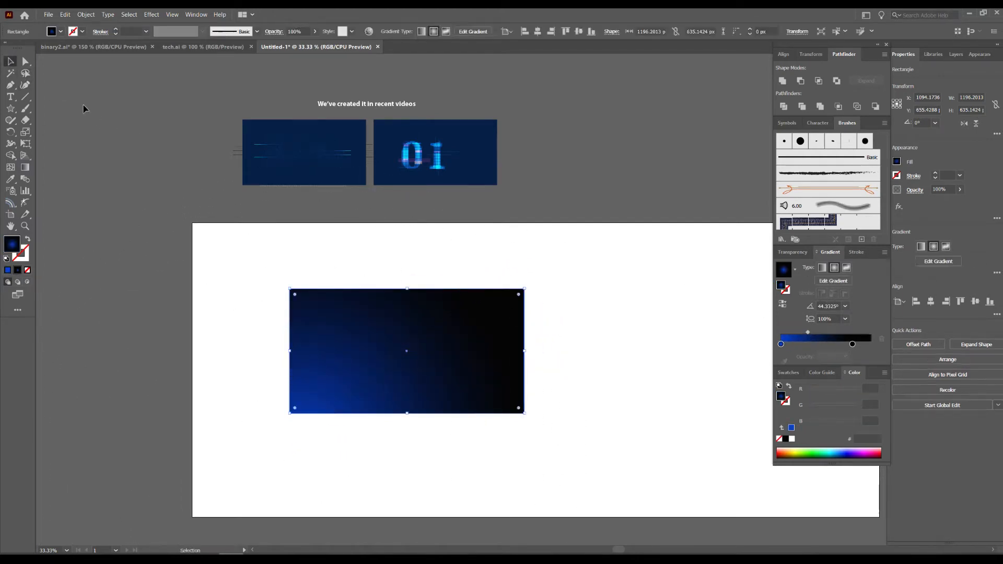
Widen the gradient rectangle by extending its right edge outward.
click(118, 141)
key(space)
drag(182, 202, 264, 215)
scroll(549, 399, up, 2)
key(space)
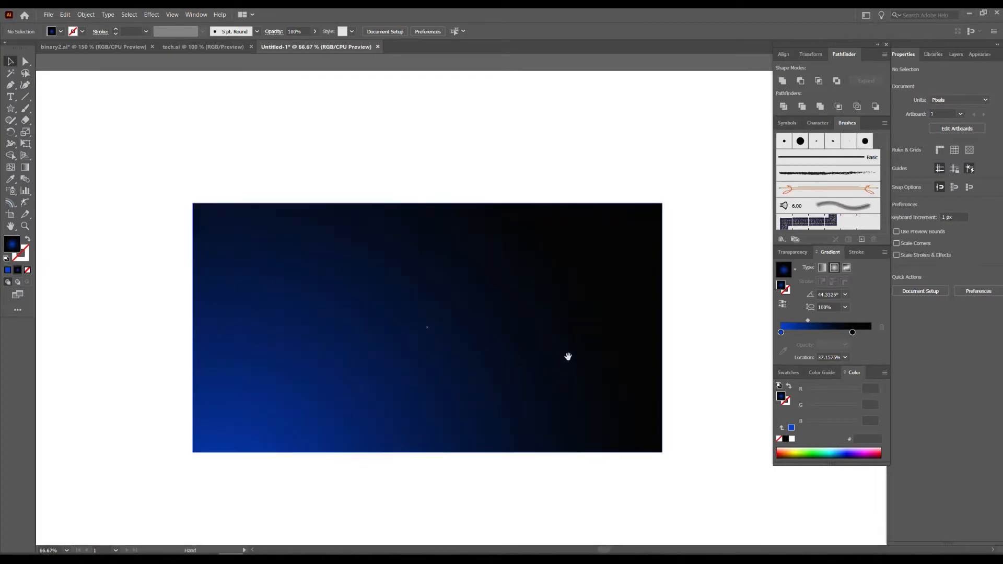
drag(564, 361, 511, 373)
click(608, 340)
drag(608, 340, 666, 340)
click(500, 166)
Examine the binary digits and glowing lines on the first reference panel up close.
key(space)
drag(473, 170, 495, 223)
scroll(494, 284, down, 2)
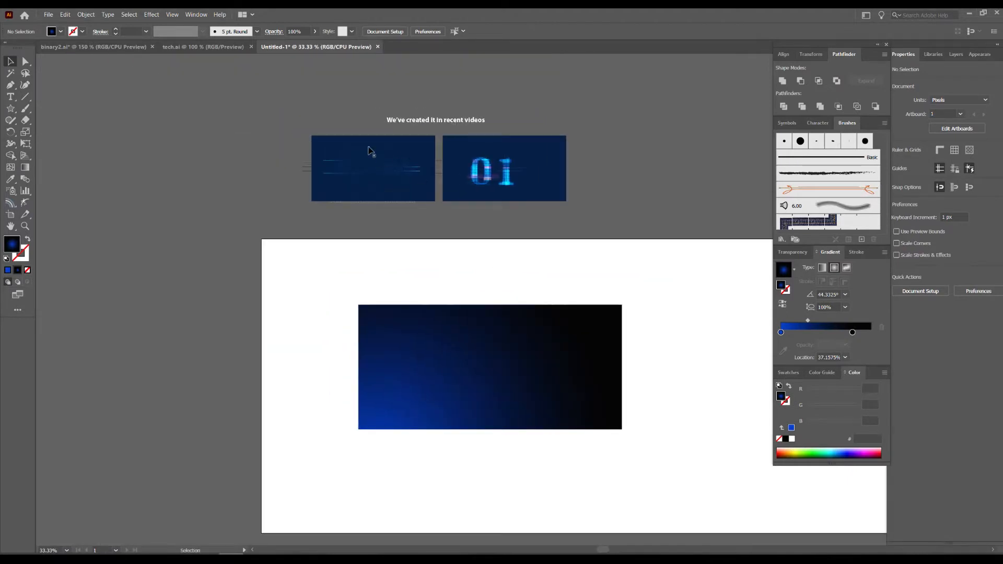
click(369, 172)
scroll(371, 172, up, 2)
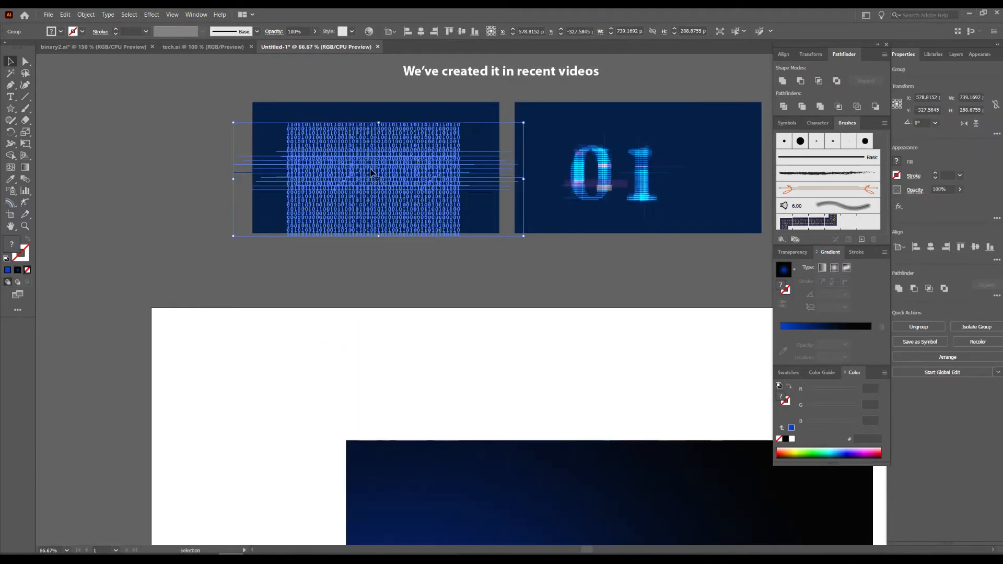
key(ctrl+shift+a)
scroll(355, 151, up, 4)
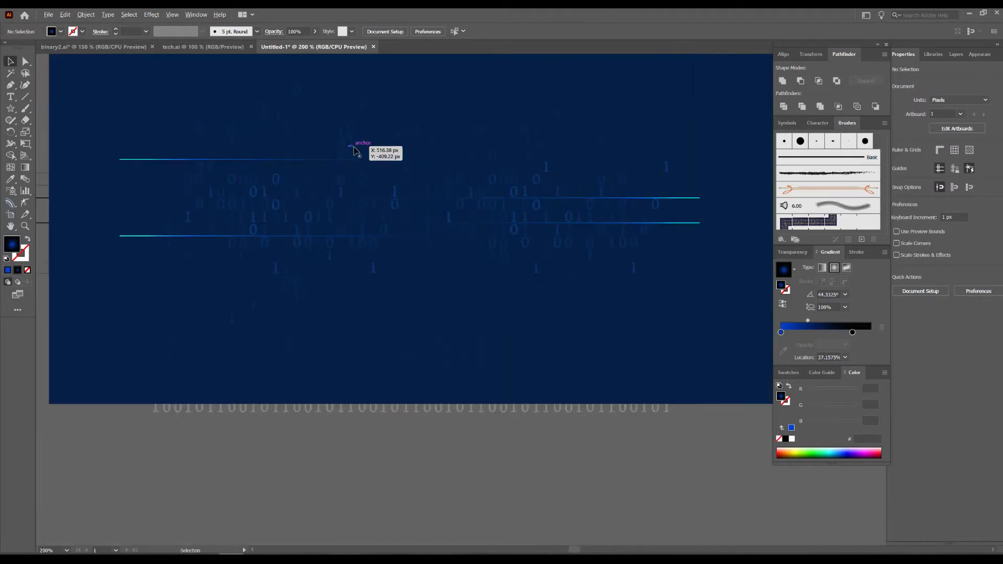
scroll(459, 273, up, 3)
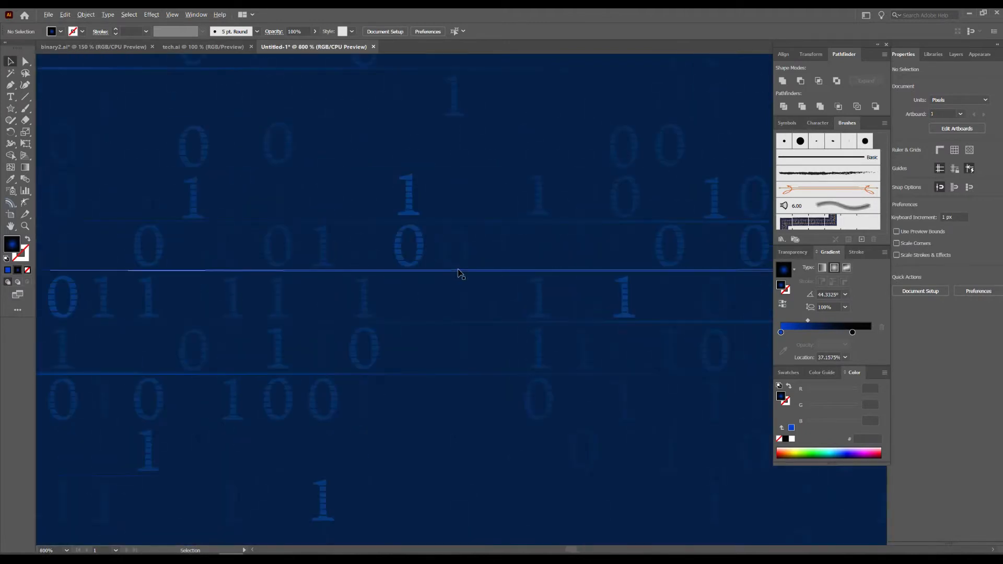
scroll(432, 250, down, 3)
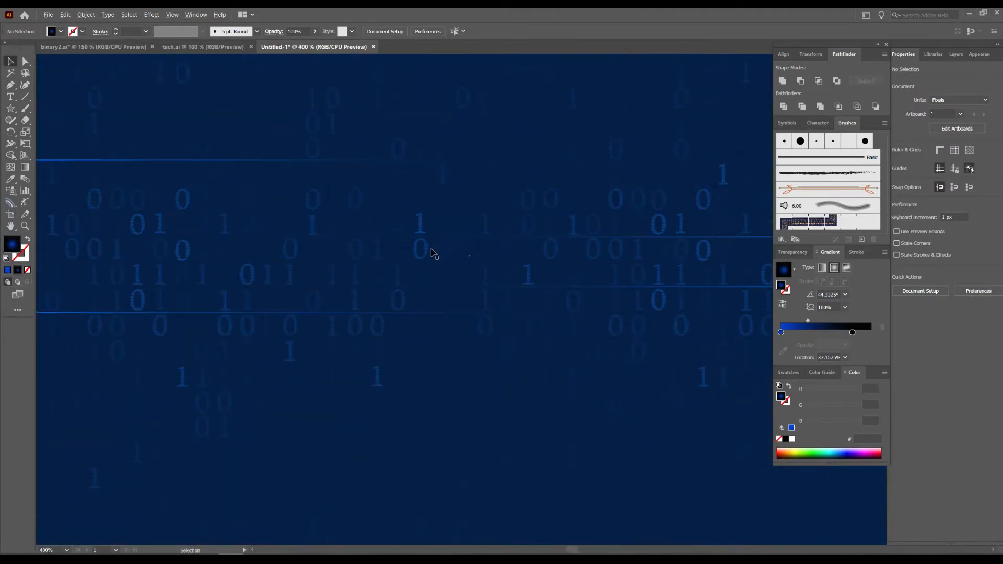
scroll(418, 246, down, 6)
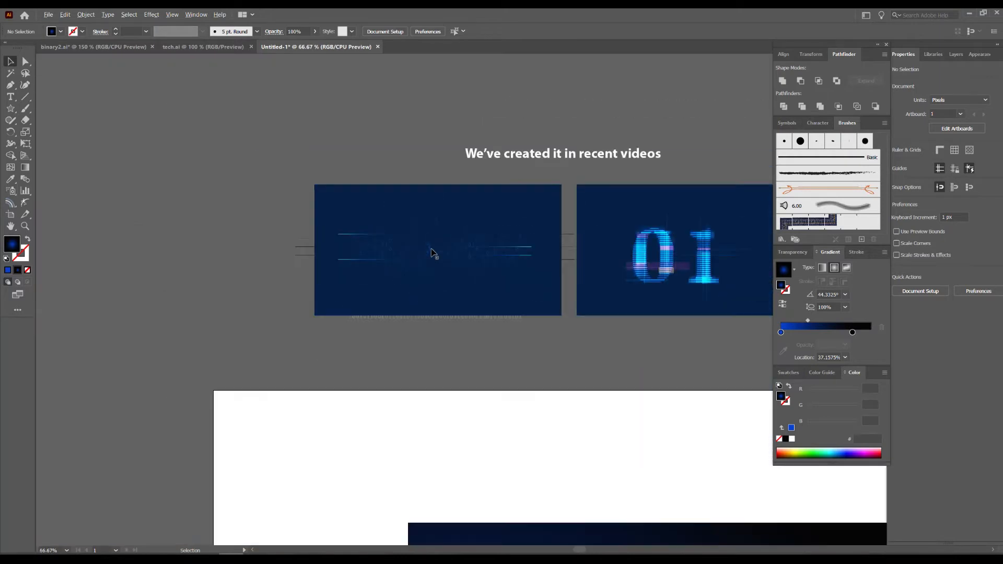
Place a copy of the binary code group on the empty artboard area to the right of the gradient rectangle.
drag(427, 242, 789, 499)
drag(789, 501, 502, 349)
click(442, 288)
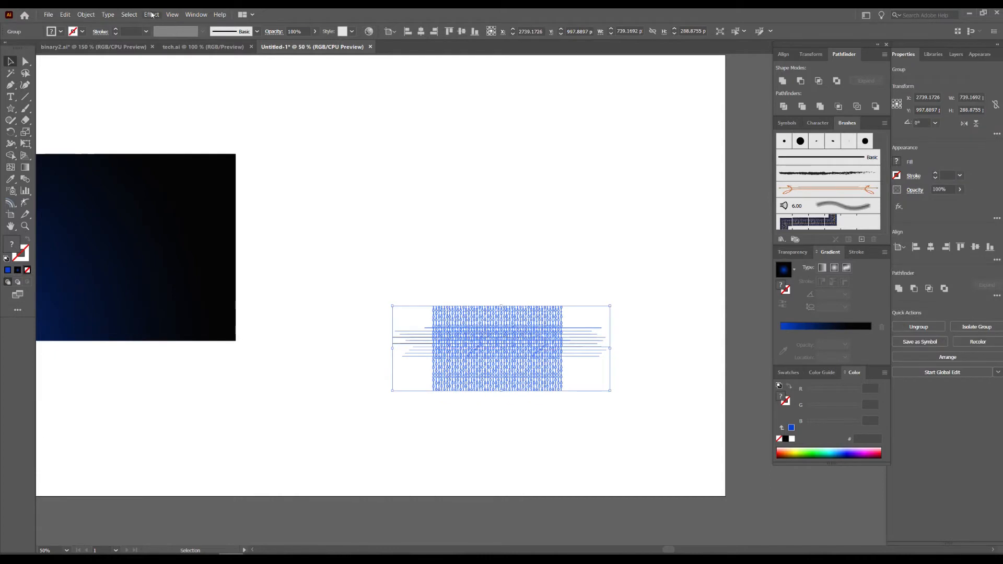
Apply a horizontal Bulge warp with a bend of -41% to the binary code group.
click(151, 14)
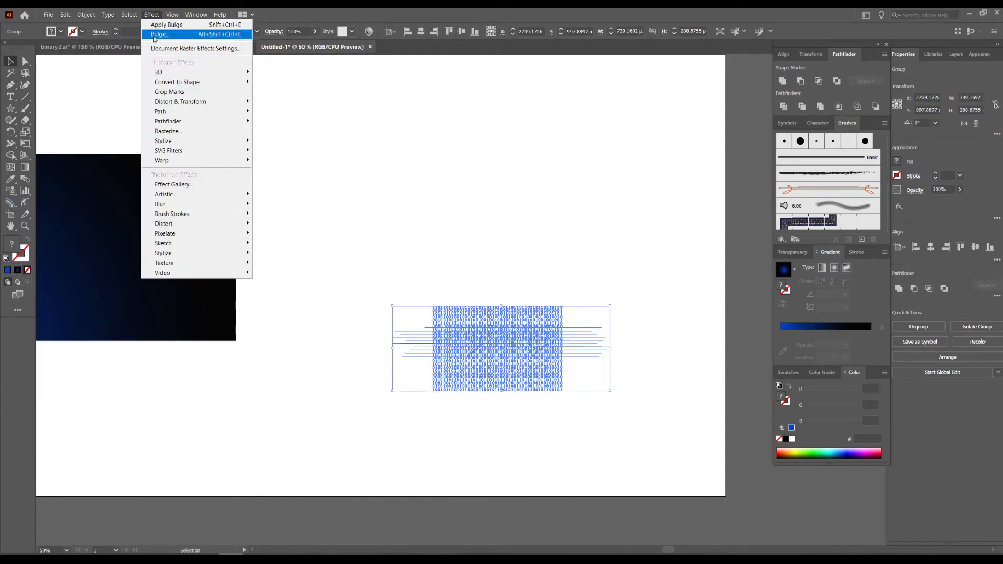
mouse_move(224, 160)
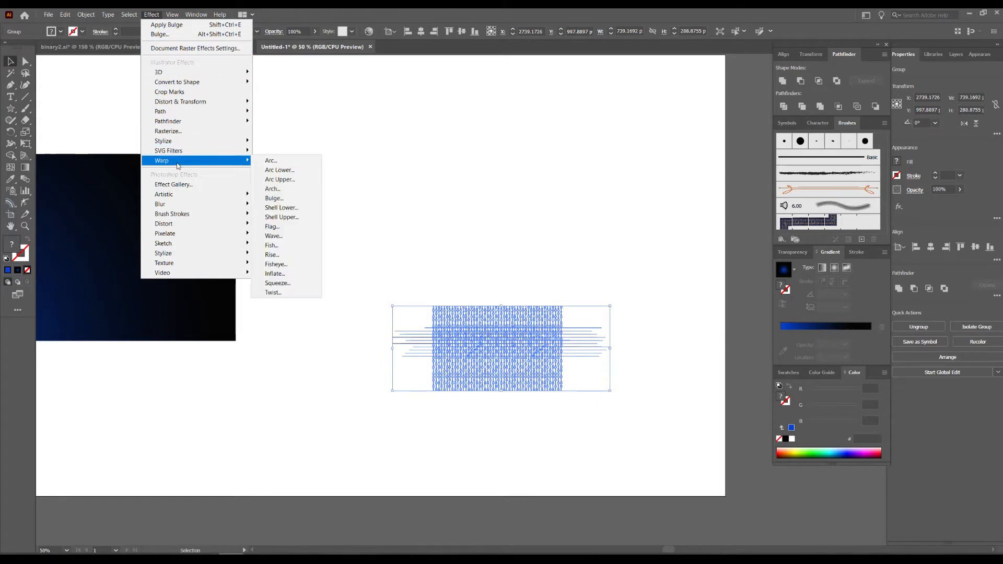
click(290, 201)
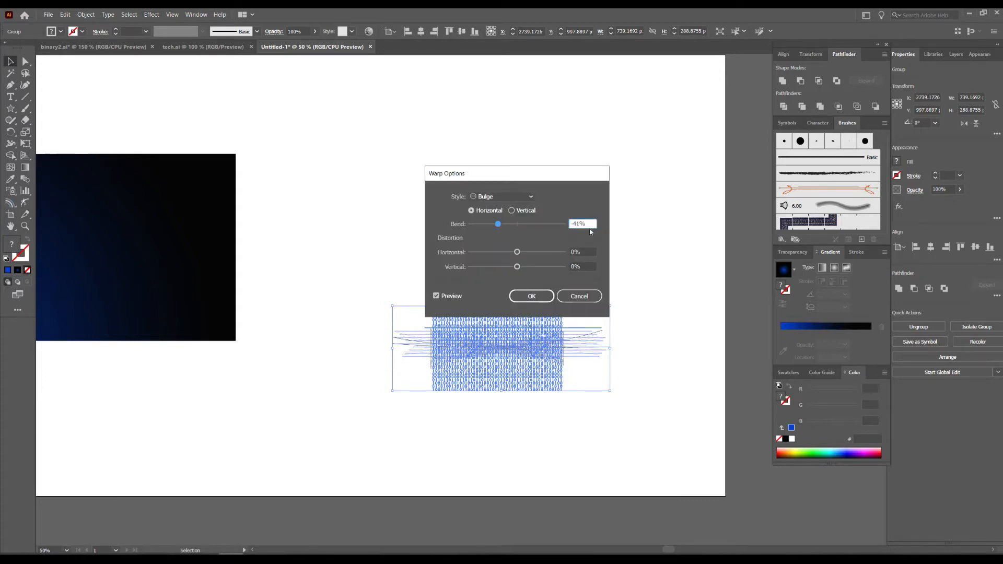
drag(589, 223, 567, 224)
click(532, 296)
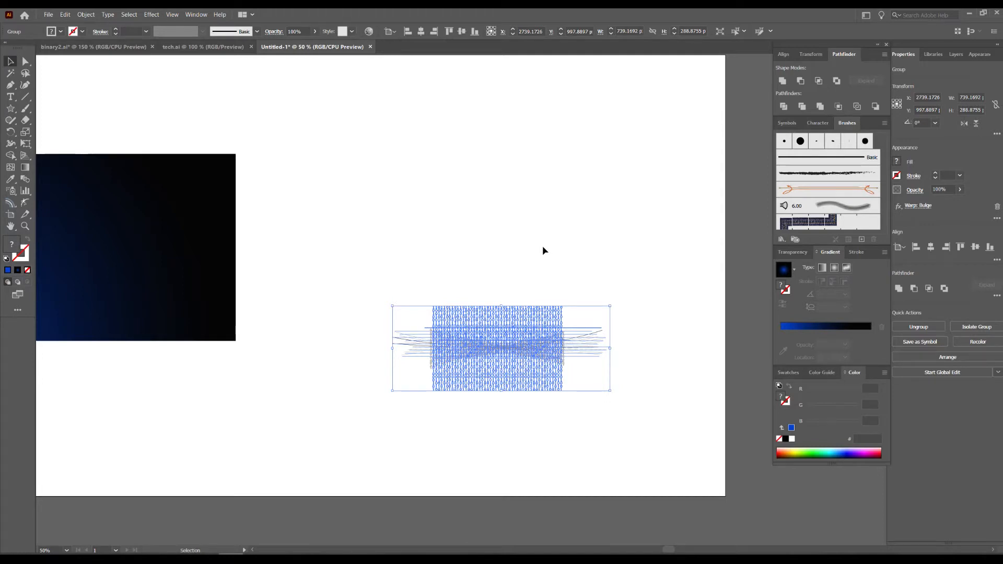
Expand the appearance of the warped binary code group.
click(543, 251)
scroll(558, 347, up, 3)
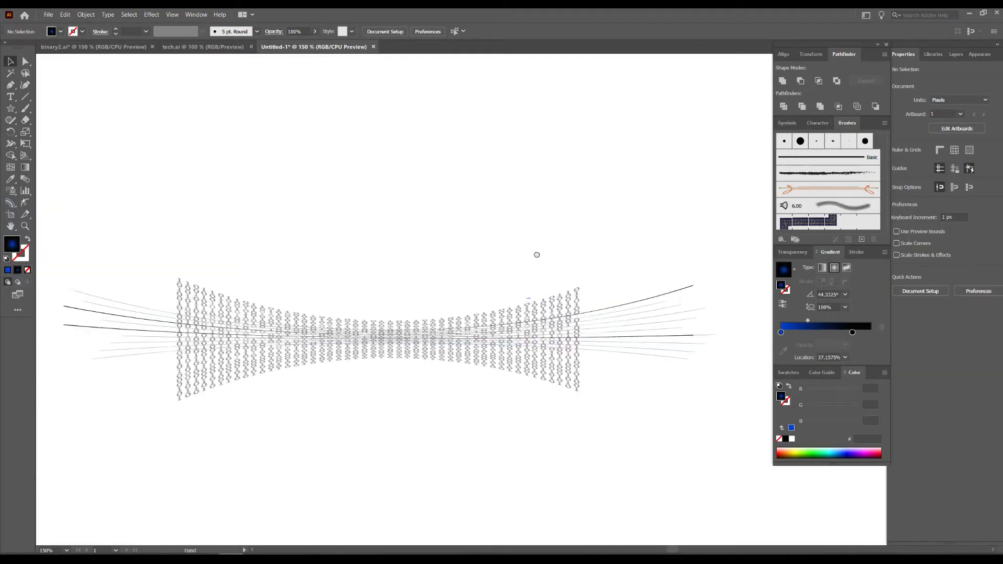
drag(537, 255, 565, 215)
drag(666, 147, 395, 371)
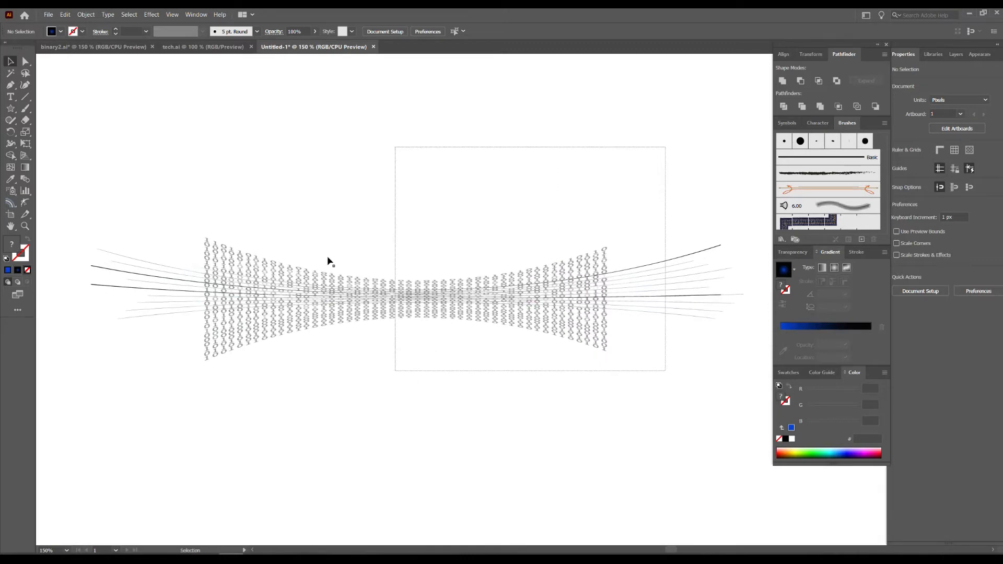
click(86, 15)
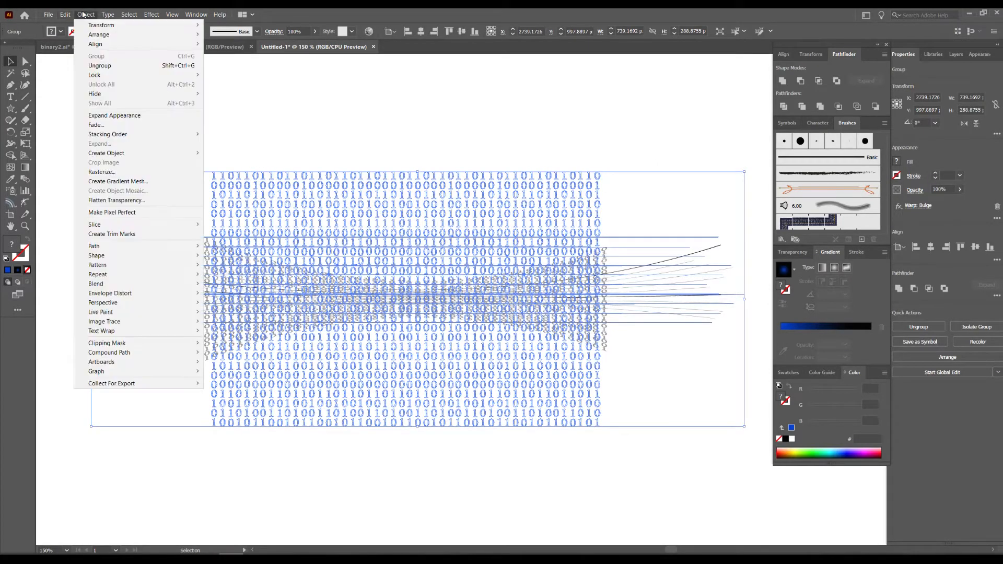
click(124, 122)
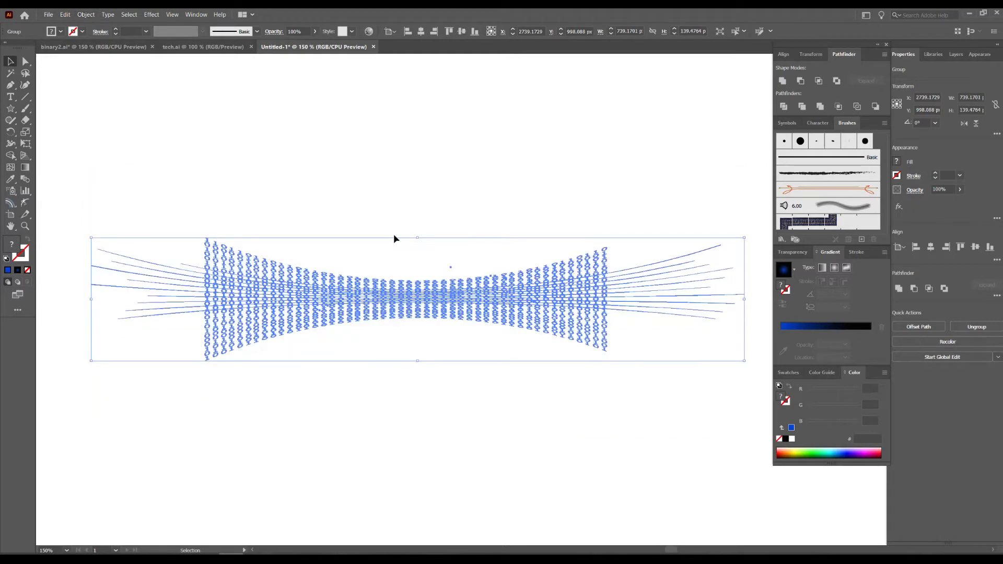
Resize the warped binary code group about its centre to about 522 px wide and 268 px high.
drag(746, 299, 650, 303)
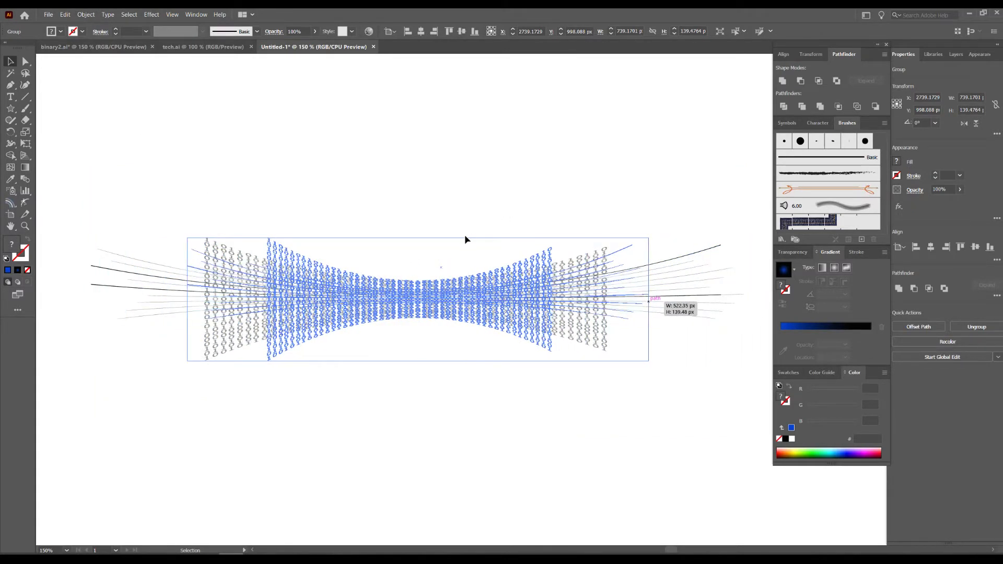
drag(416, 230, 417, 164)
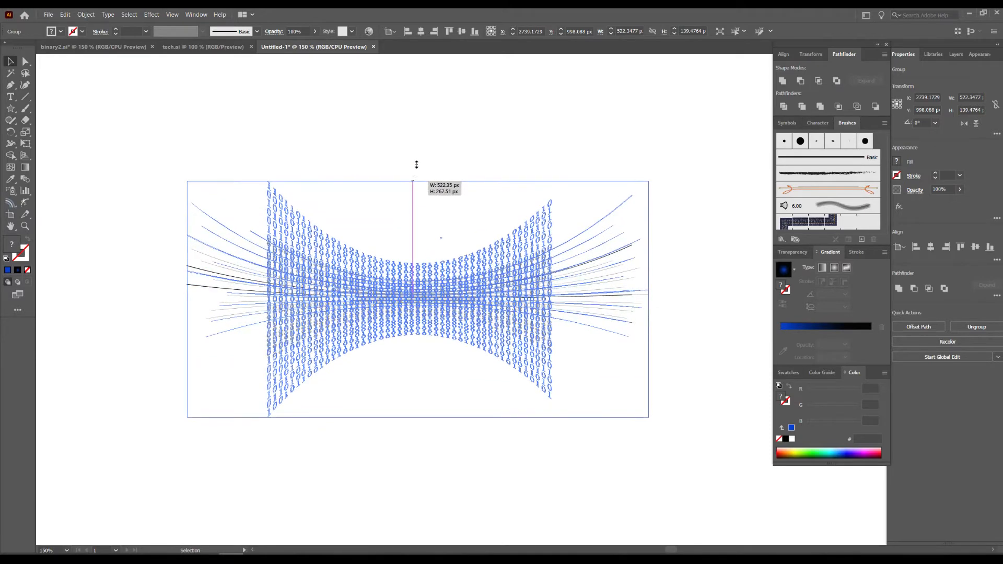
click(432, 138)
Scale down the gradient rectangle and move the warped binary code group over its left part.
scroll(473, 257, down, 4)
drag(472, 257, 564, 246)
click(287, 220)
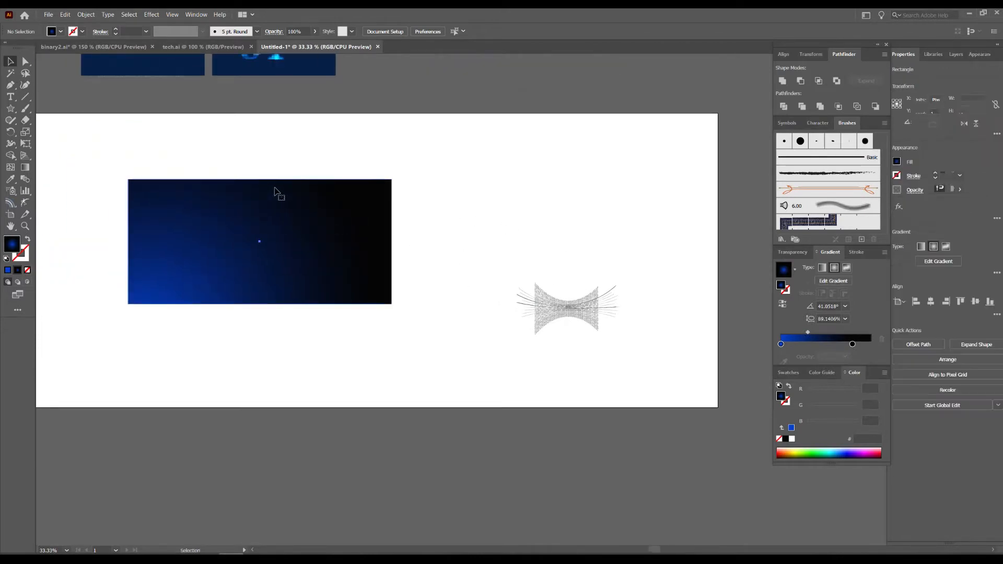
drag(259, 180, 527, 231)
drag(560, 310, 444, 235)
Enlarge the binary code group to about 1377 × 705 px and shift it about 229 px right and 44 px down.
scroll(445, 234, up, 5)
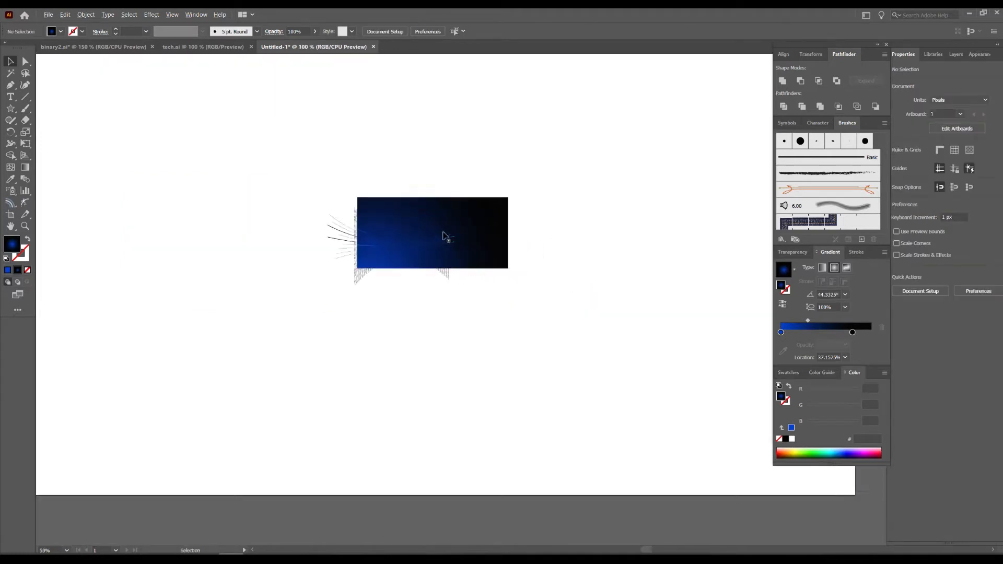
drag(328, 266, 381, 301)
scroll(381, 305, up, 3)
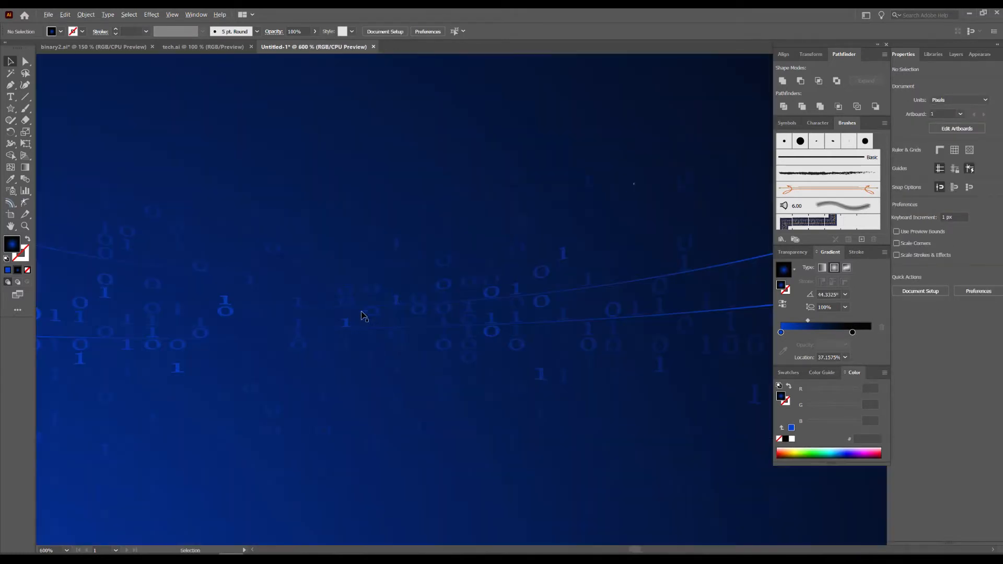
scroll(544, 234, down, 6)
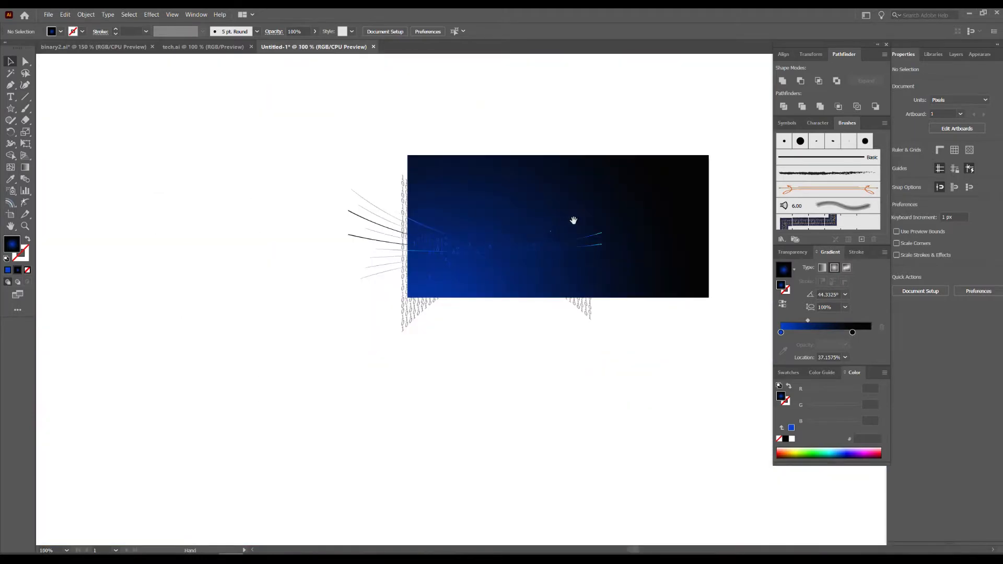
click(476, 274)
drag(587, 276, 837, 265)
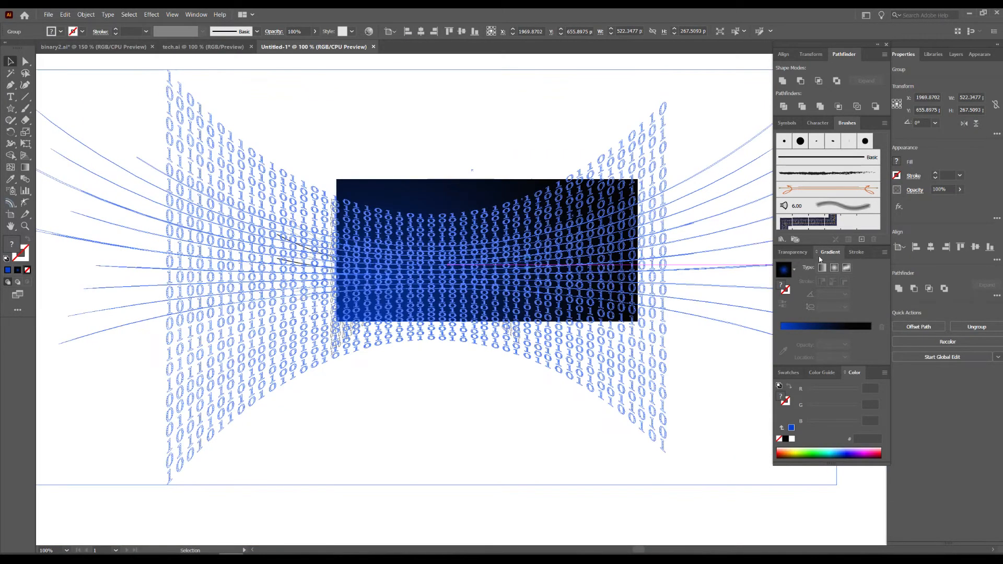
drag(306, 181, 420, 206)
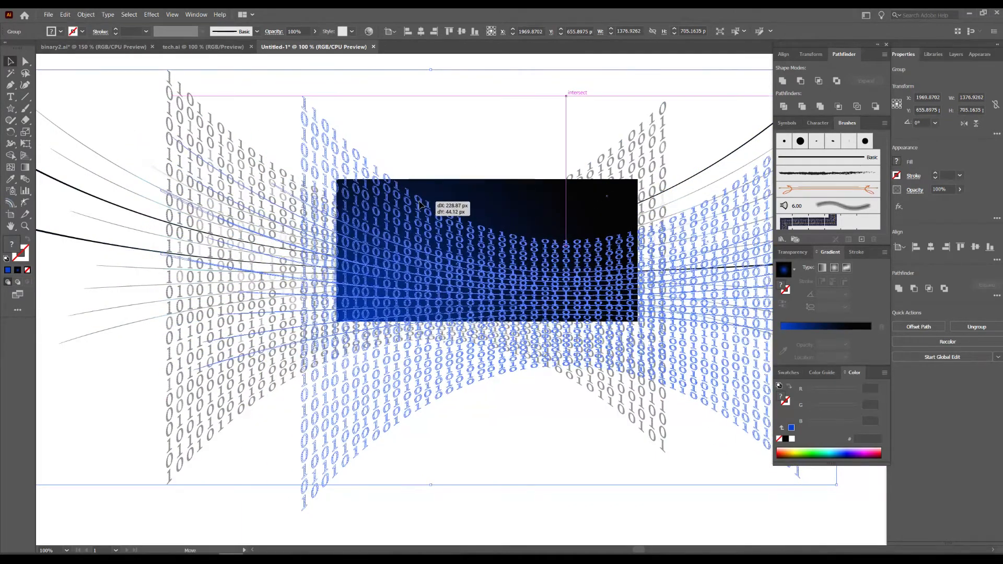
click(462, 114)
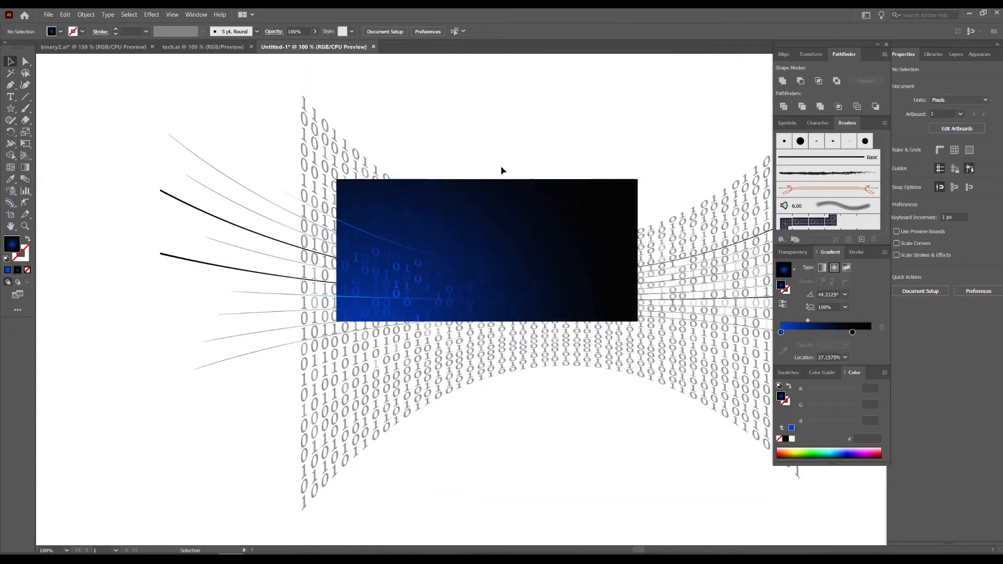
Move the black stop of the rectangle's gradient to the 100% location.
click(612, 167)
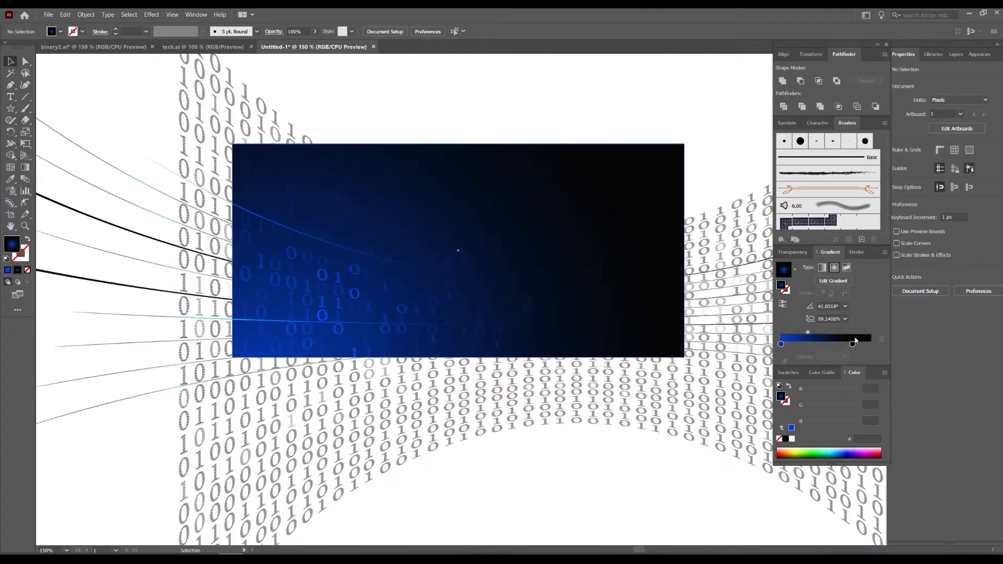
click(853, 344)
drag(854, 344, 871, 344)
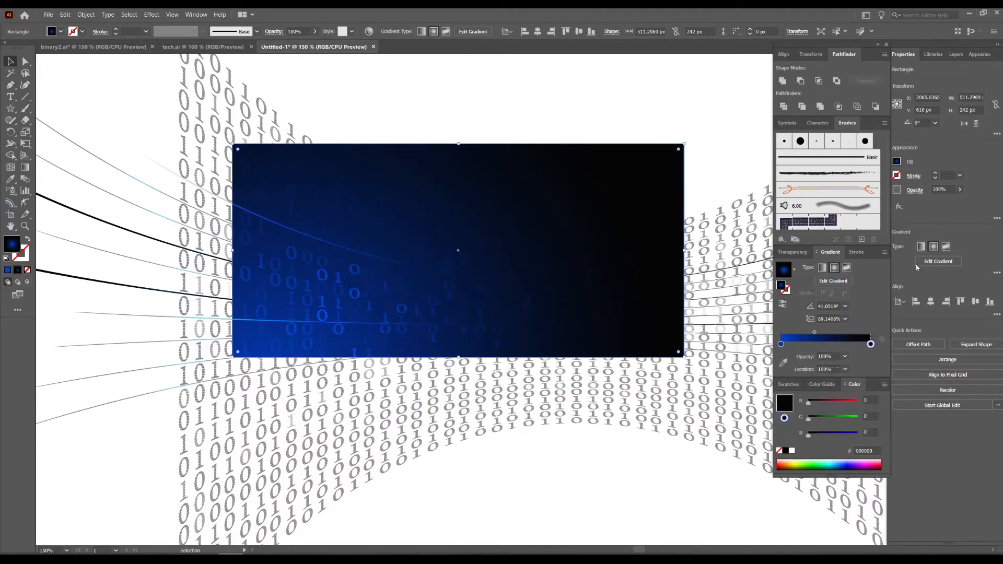
click(691, 110)
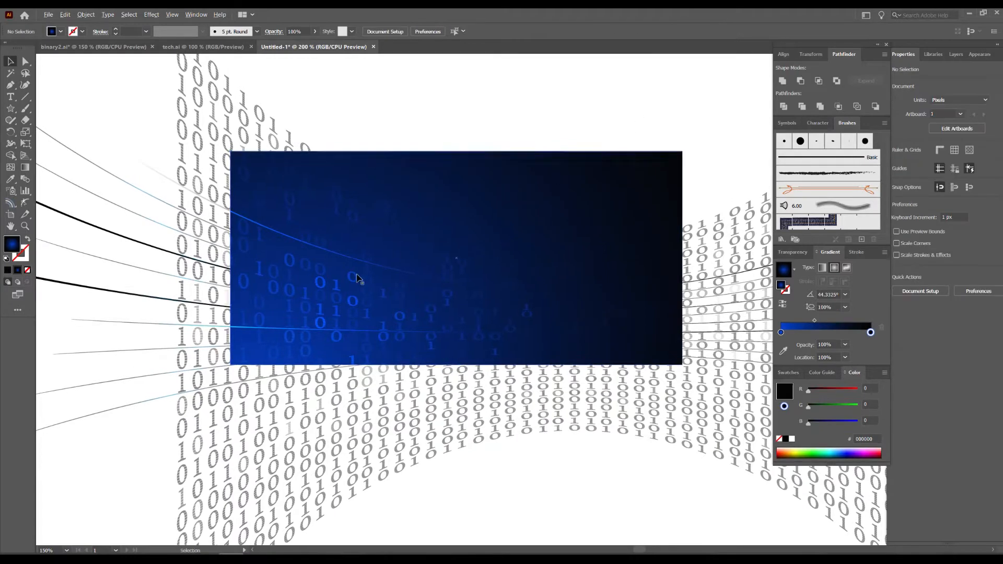
Shift the warped binary code group down about 8 px over the gradient rectangle.
scroll(359, 279, up, 3)
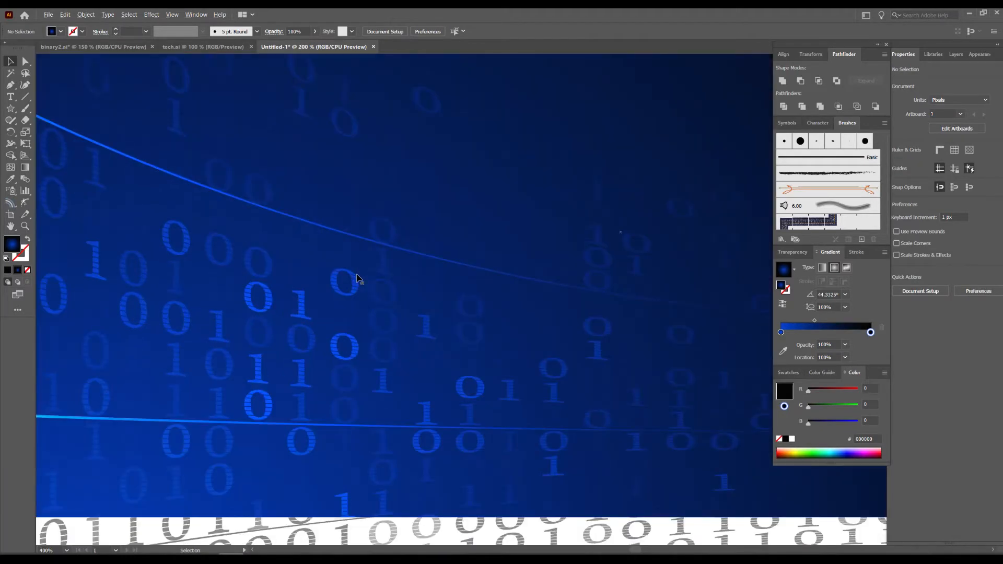
scroll(358, 279, down, 4)
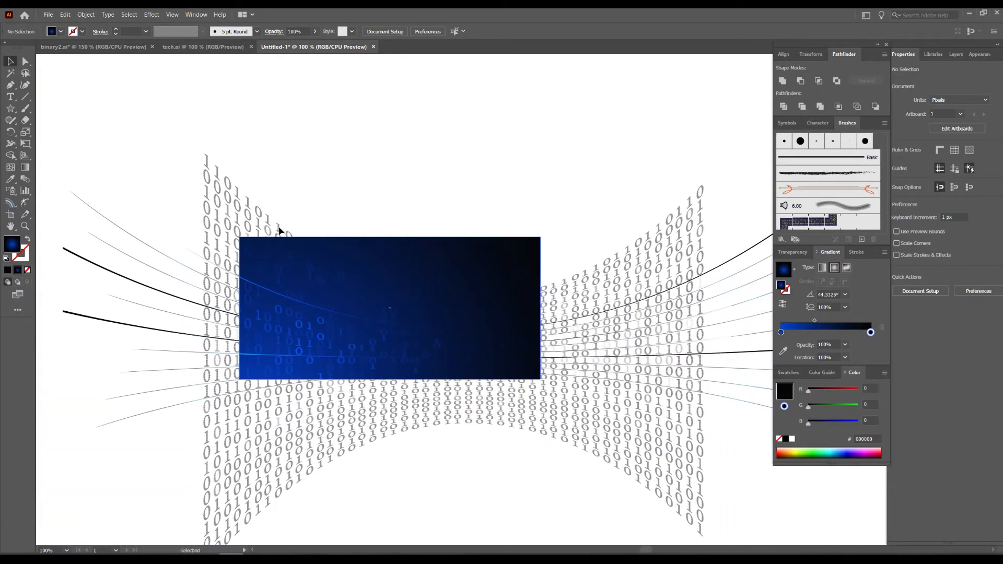
drag(279, 231, 279, 235)
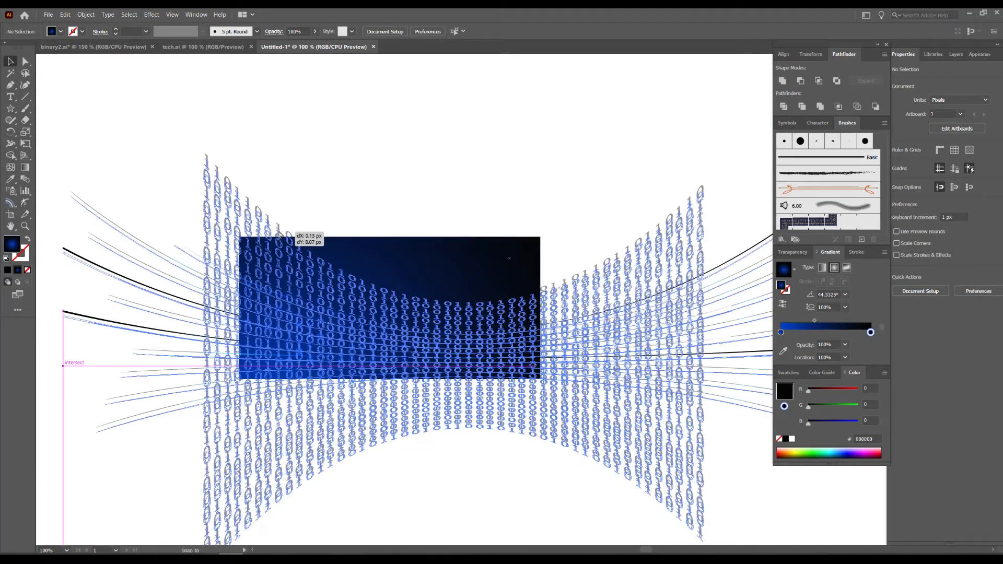
click(394, 184)
Enlarge the gradient rectangle up and to the right to about 608 × 288 px and send it to the back.
scroll(403, 192, down, 1)
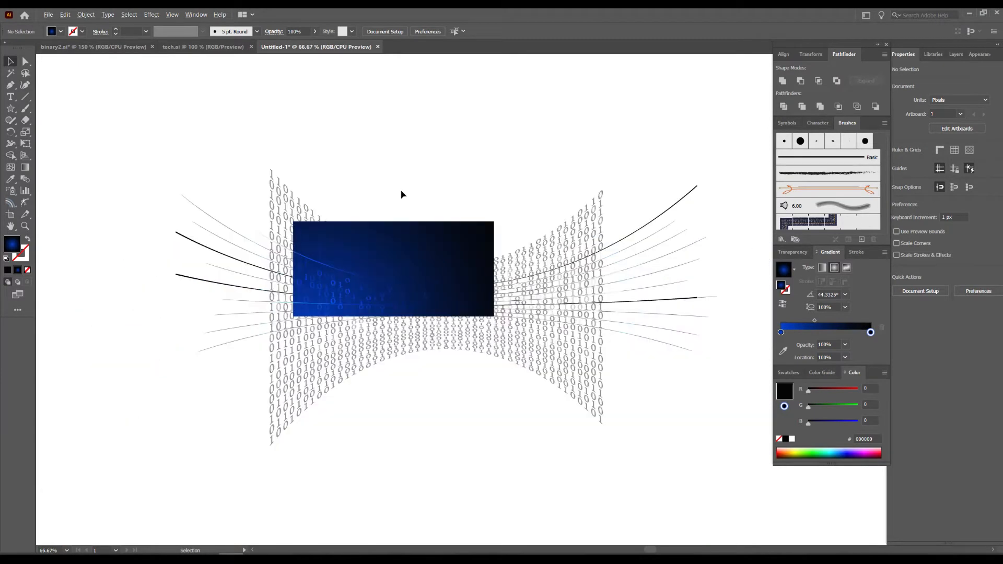
scroll(401, 194, down, 1)
drag(402, 181, 398, 248)
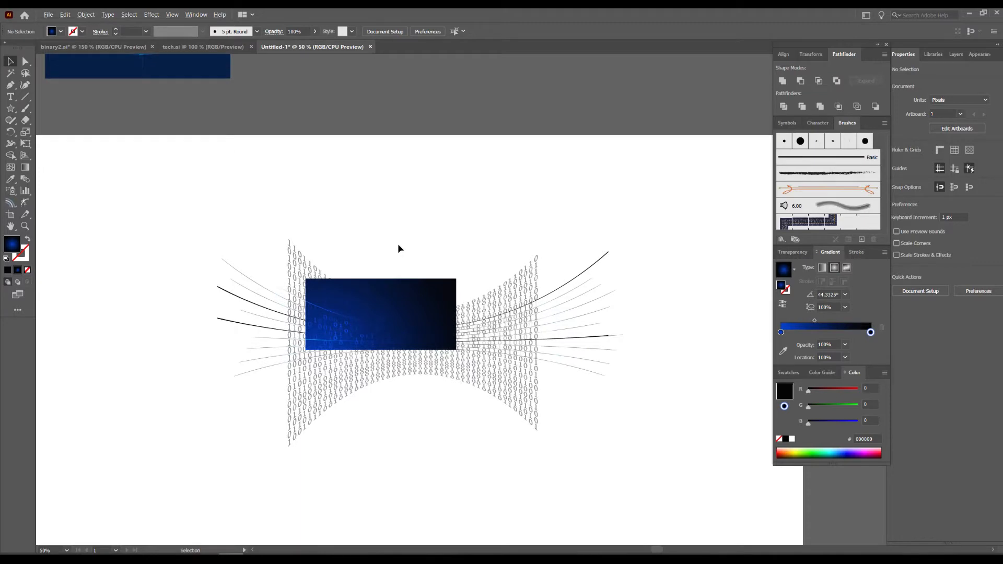
scroll(397, 243, down, 1)
drag(414, 213, 423, 228)
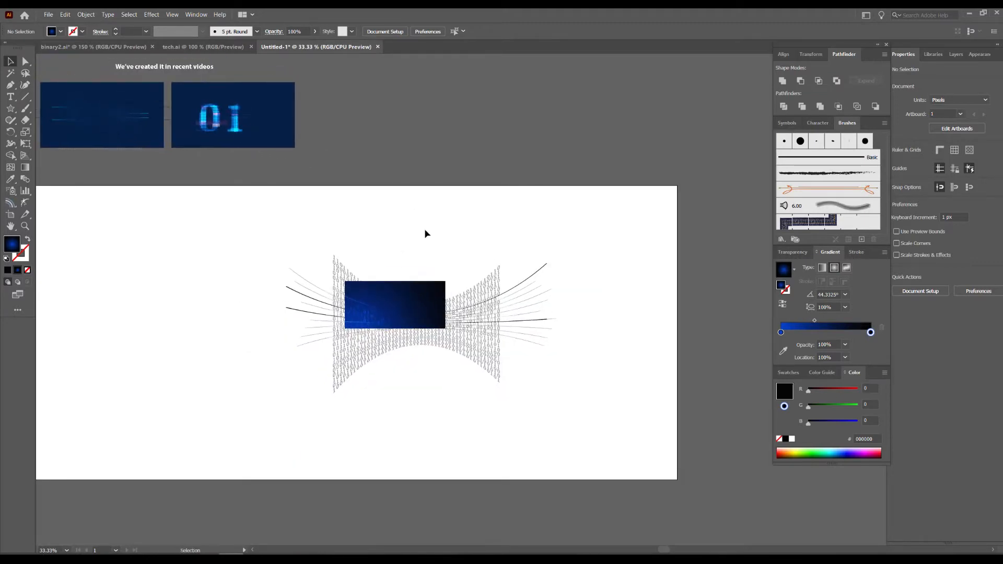
scroll(436, 288, up, 4)
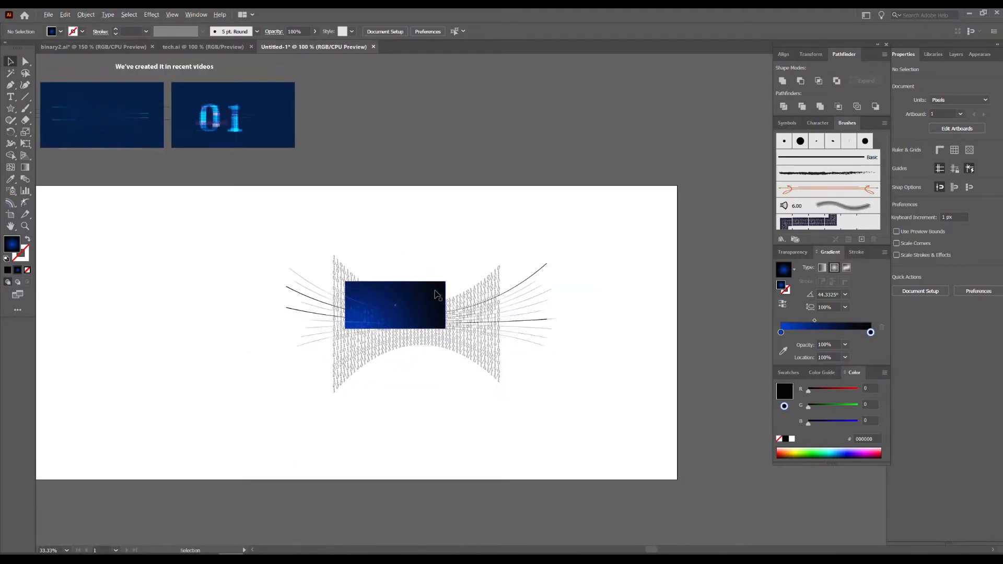
drag(395, 239, 550, 184)
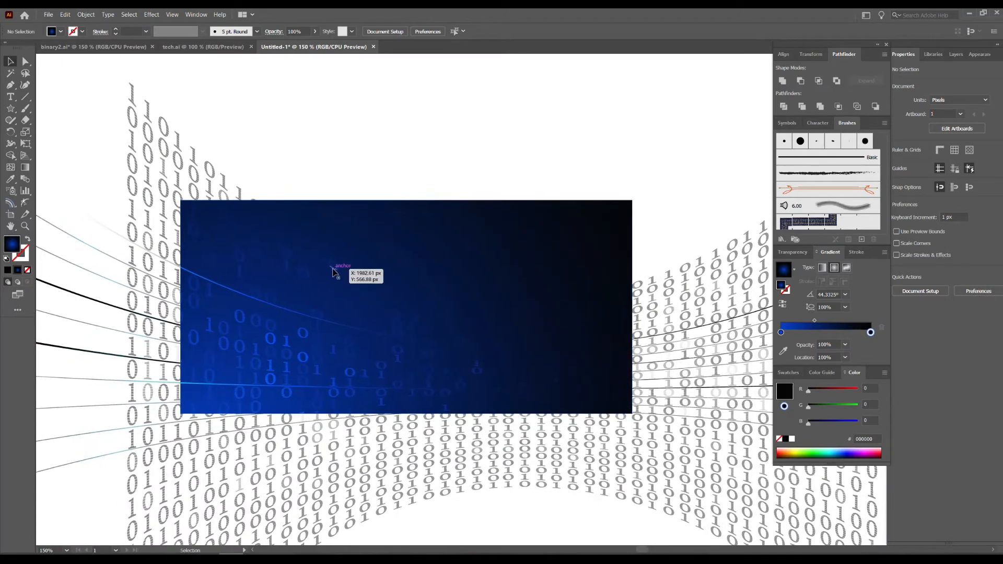
click(631, 207)
drag(633, 201, 700, 147)
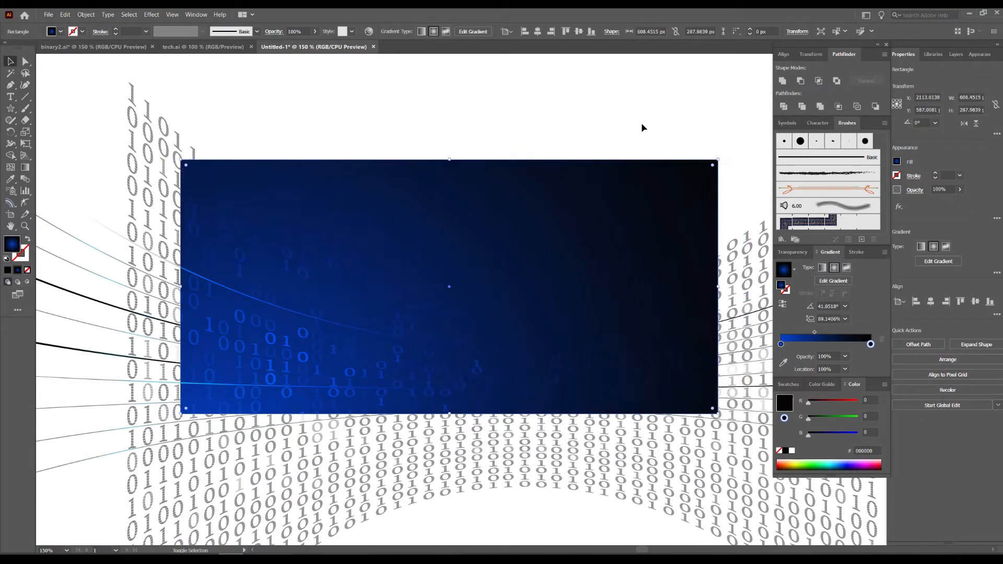
key(ctrl+shift+bracketleft)
Isolate the left half of the nested binary code group and duplicate the top digits of one column about 135 px higher.
click(432, 310)
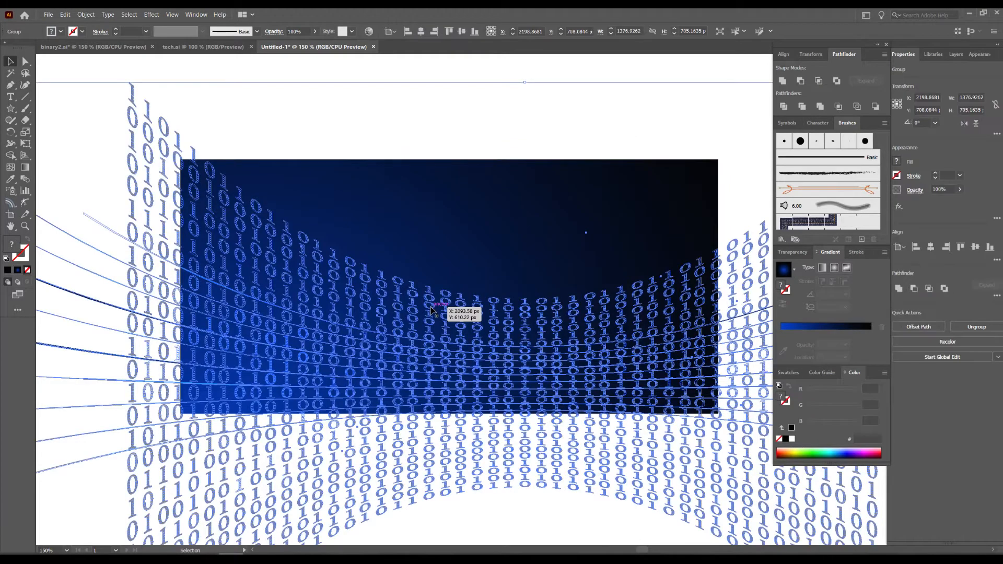
double_click(431, 310)
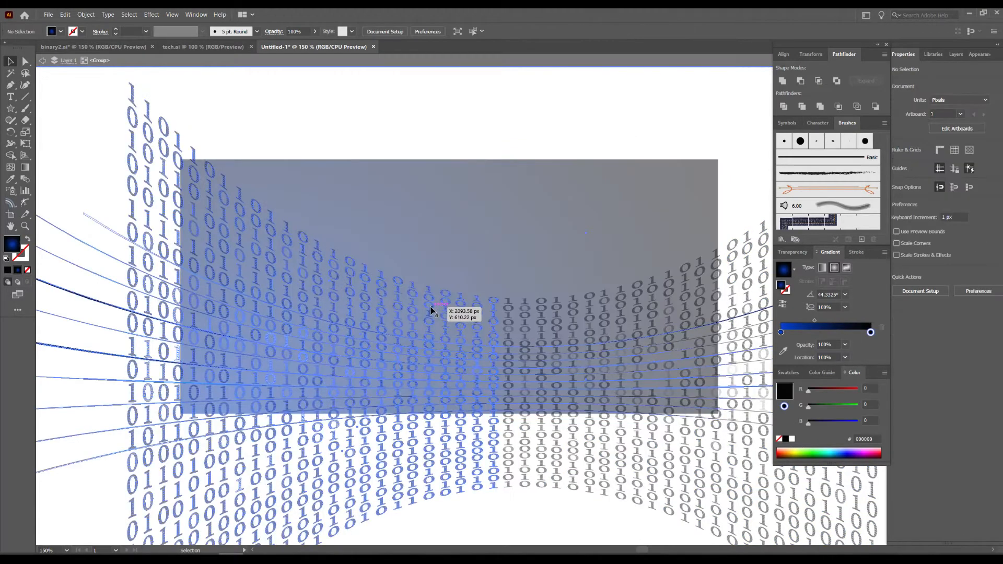
double_click(431, 310)
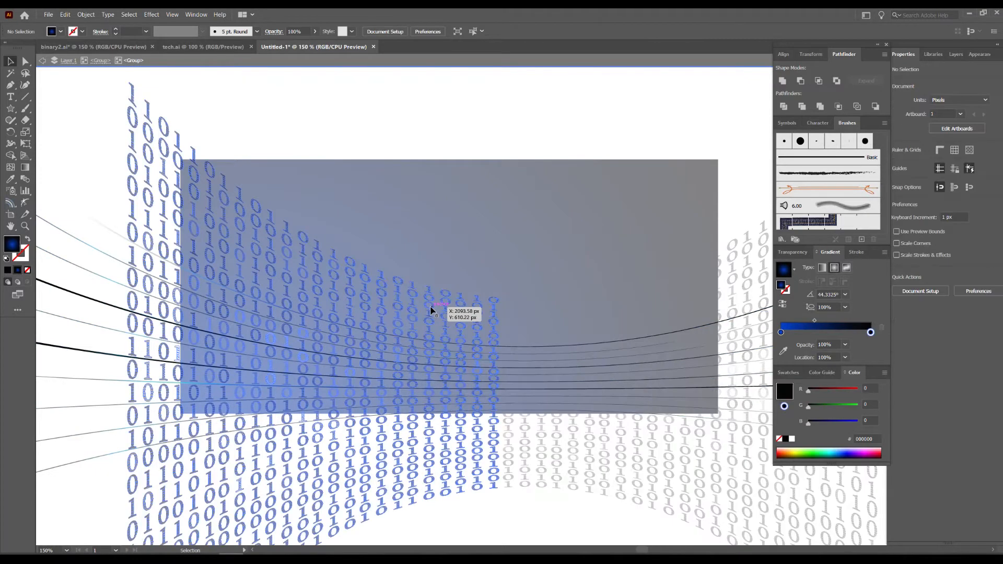
double_click(432, 311)
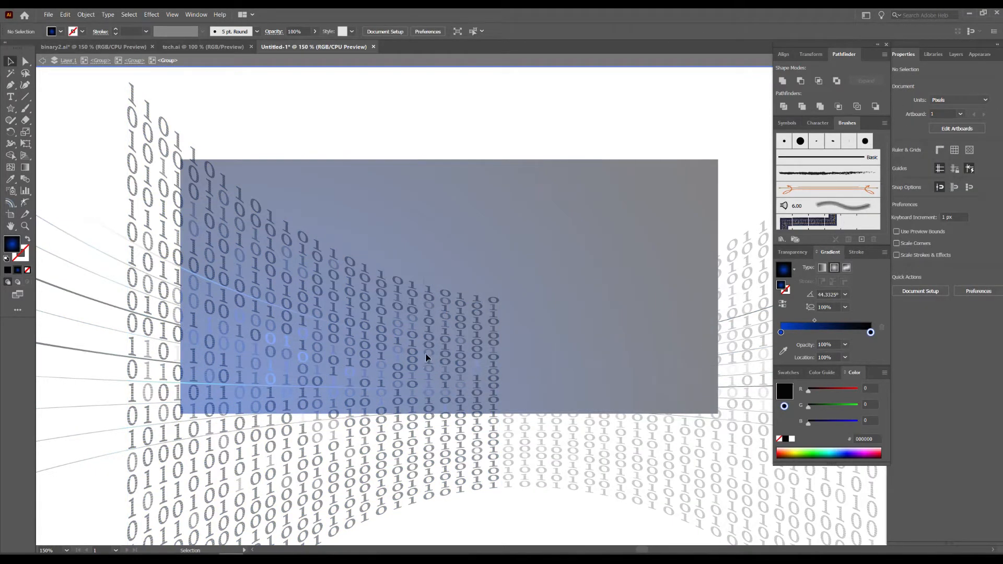
click(429, 337)
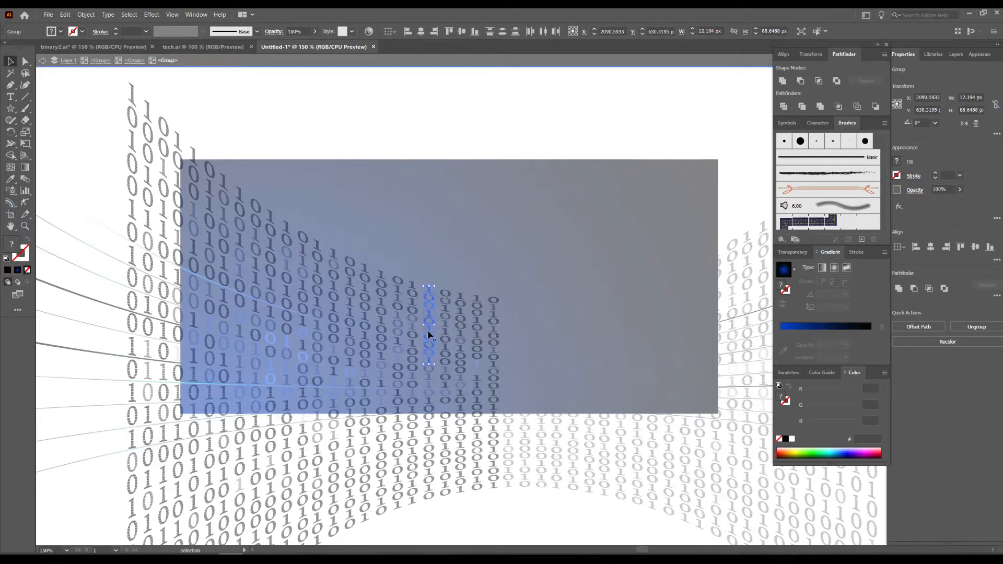
drag(429, 334, 440, 211)
Lower the bottom 1 and the 0 above it in the duplicated column, and give that 0 a near-white fill.
scroll(439, 215, up, 1)
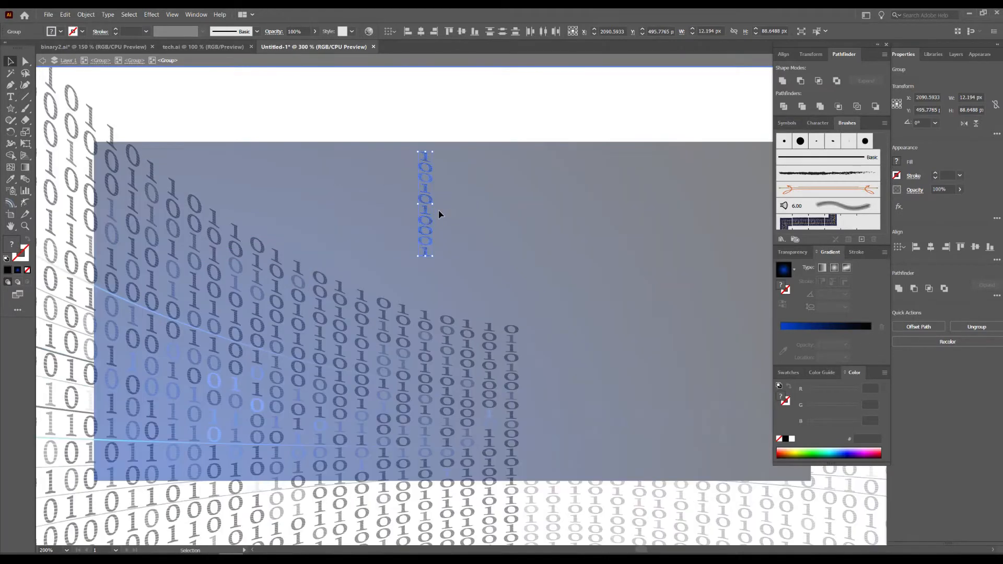
scroll(439, 214, up, 1)
click(448, 236)
drag(419, 277, 422, 300)
drag(420, 260, 426, 288)
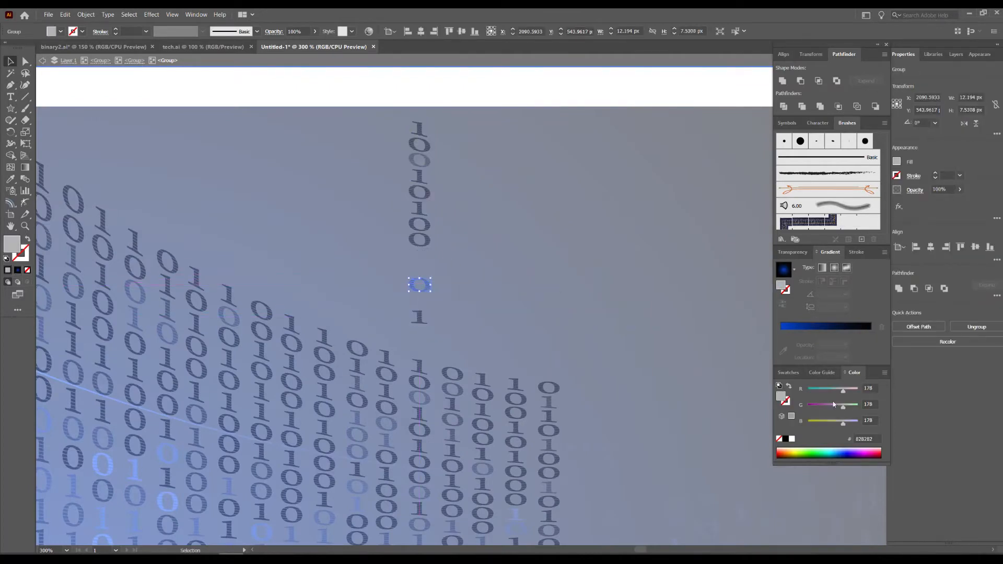
click(789, 372)
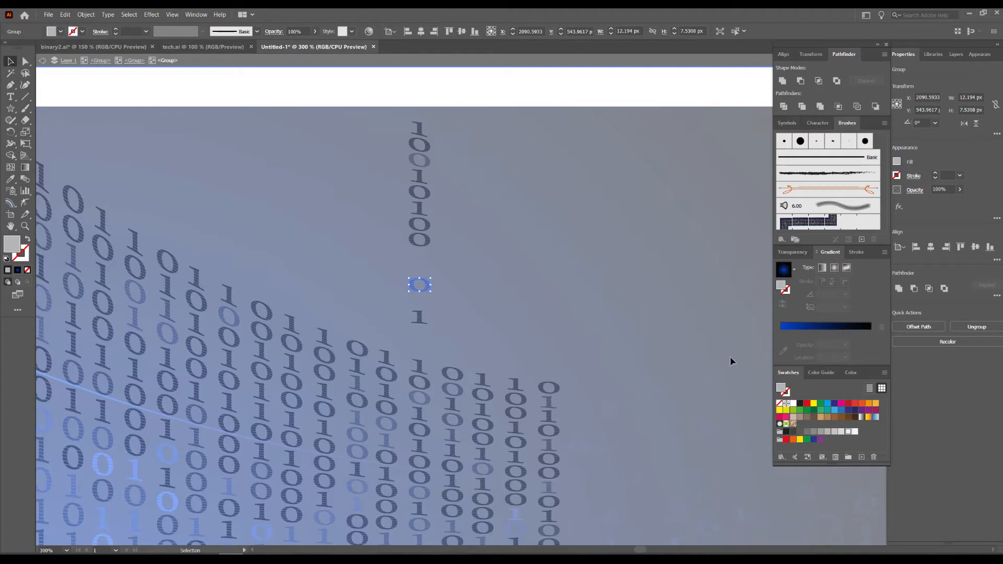
click(817, 417)
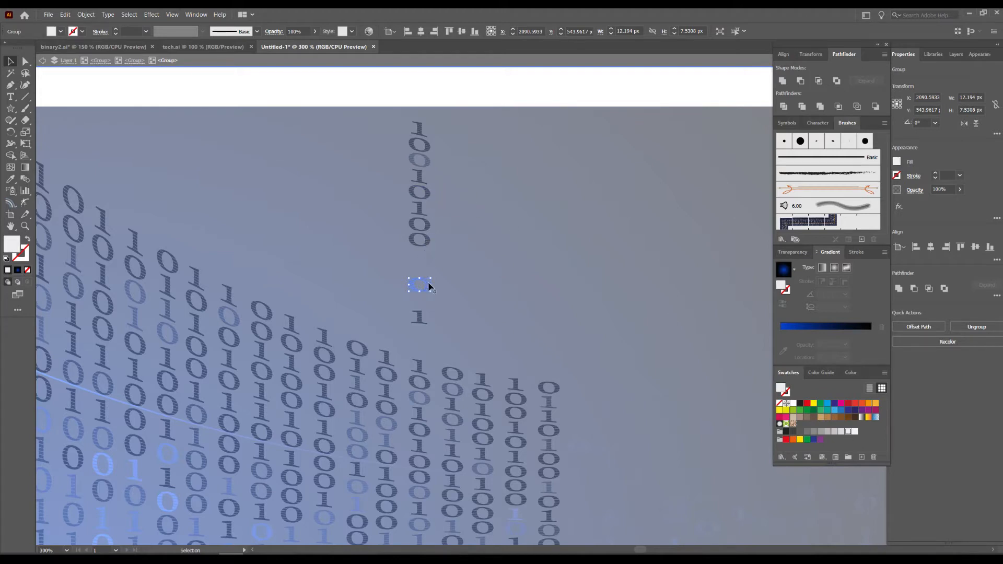
Lower the copied column's bottom 1 and eighth digit, and fill the bottom 1 and the second digit with light grey.
drag(426, 319, 426, 344)
click(828, 432)
drag(424, 244, 426, 259)
click(420, 138)
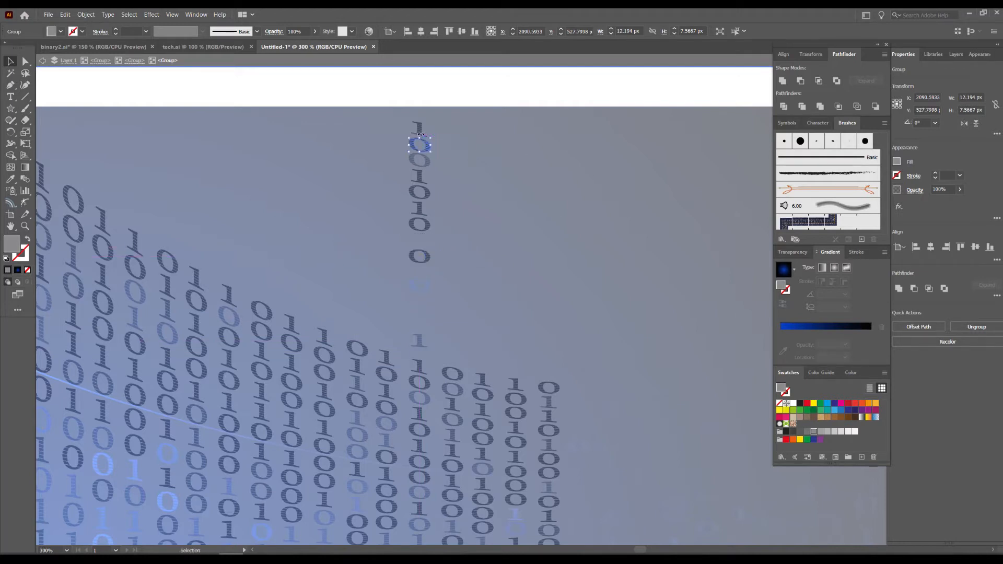
click(835, 432)
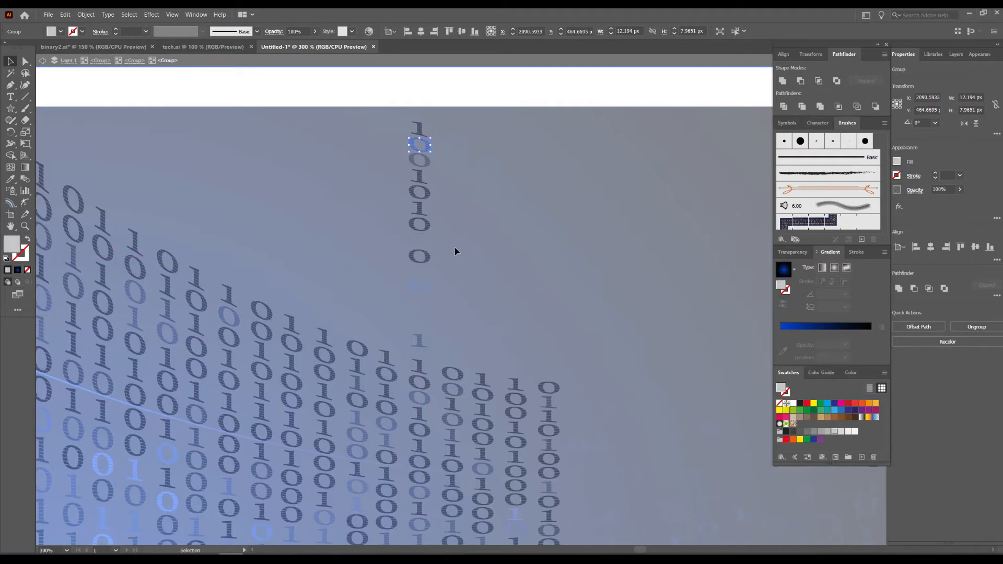
Lower the copied column's seventh digit slightly, delete its fifth digit and leave isolation mode.
drag(425, 228, 426, 235)
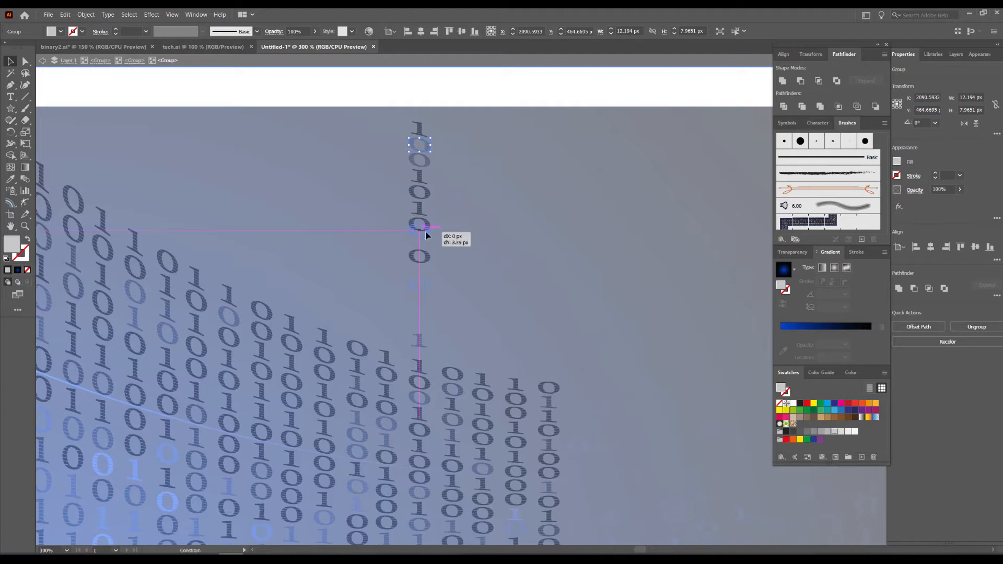
click(421, 194)
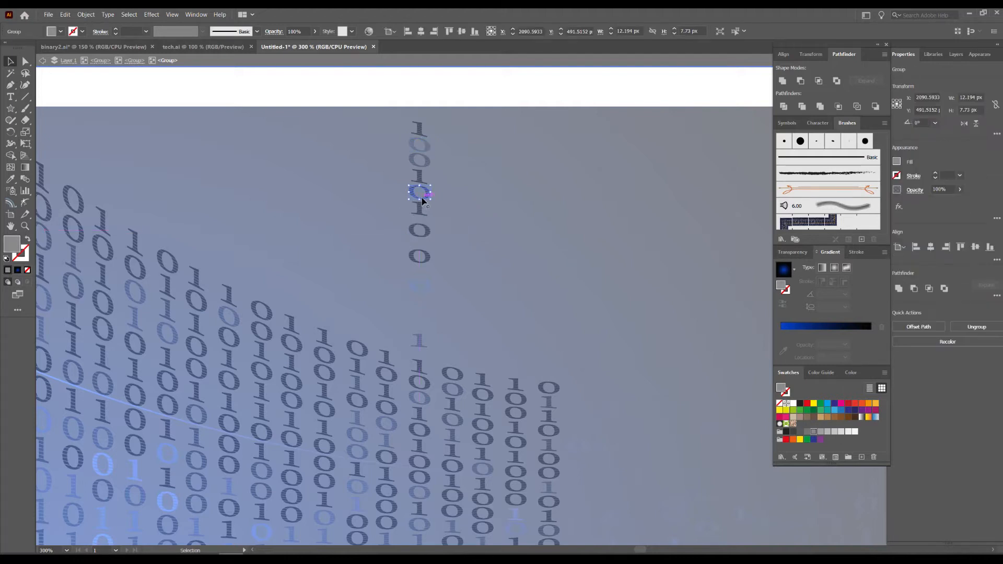
key(Delete)
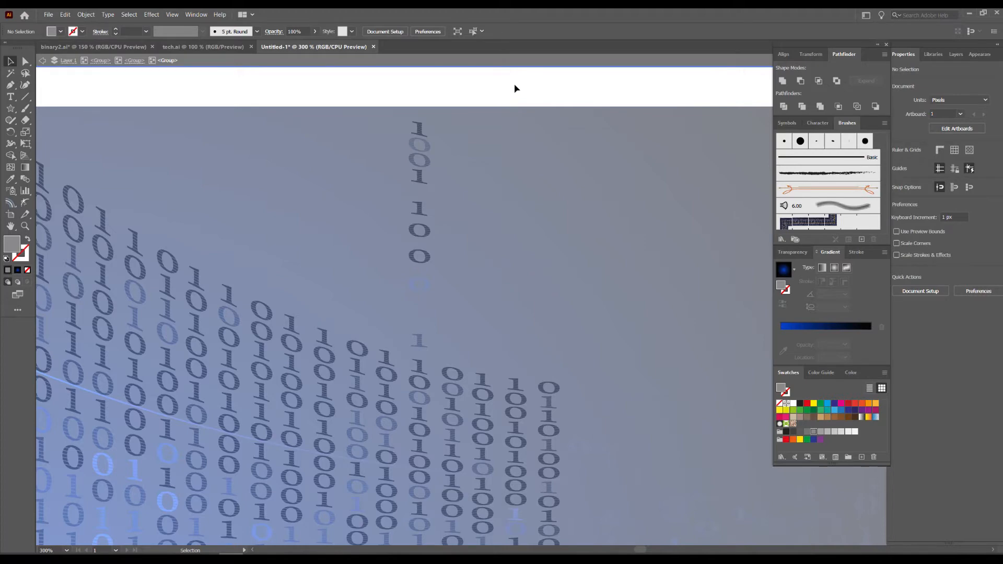
key(Escape)
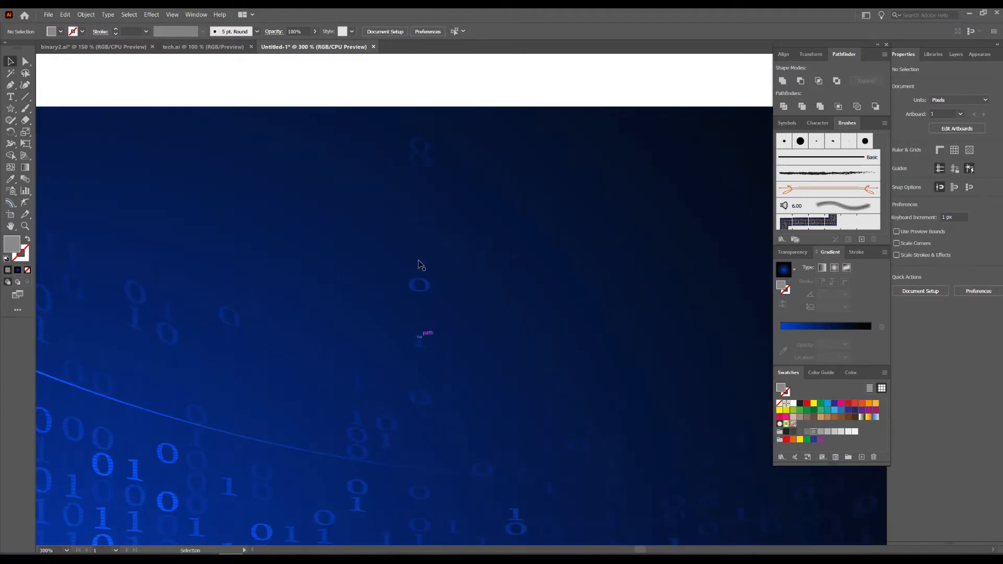
Isolate the left digit group again and duplicate the top five digits of a column further left straight upward.
double_click(238, 325)
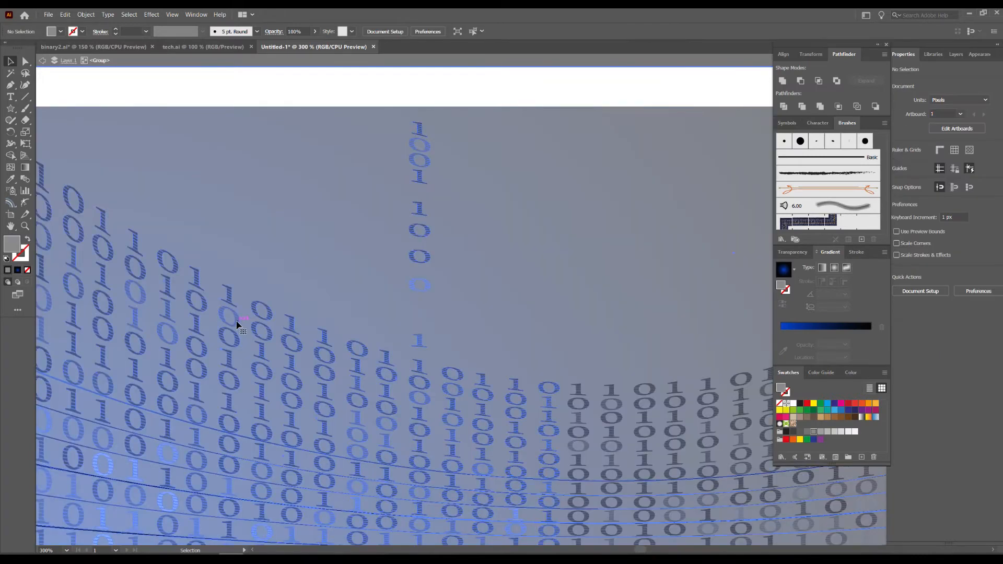
double_click(237, 325)
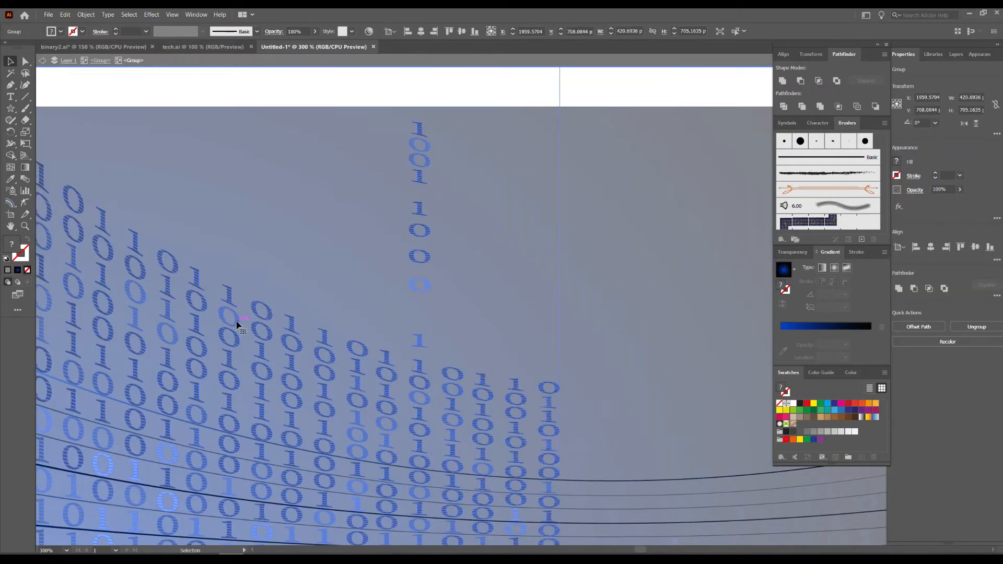
double_click(237, 324)
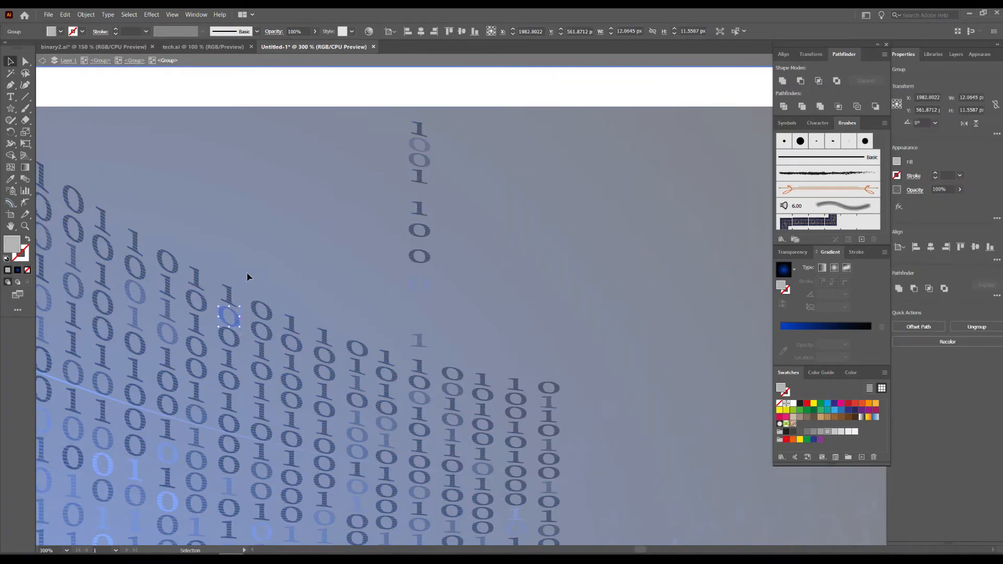
drag(220, 369, 219, 375)
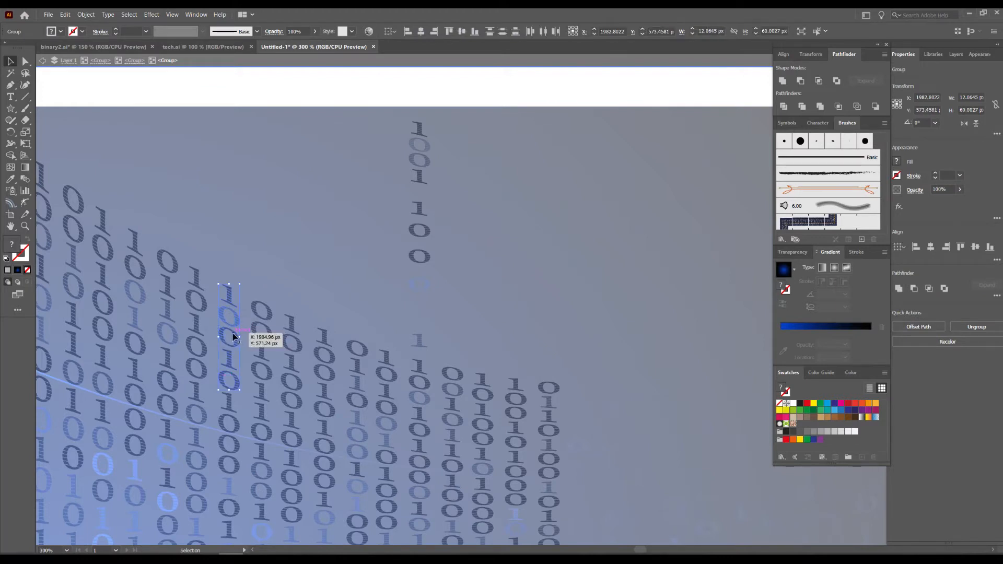
drag(233, 334, 243, 180)
Space the lower digits of the new column copy downward, filling its fourth digit white and its third digit light grey.
mouse_move(229, 220)
mouse_down()
mouse_move(230, 260)
mouse_move(230, 204)
mouse_move(228, 229)
mouse_up()
click(787, 406)
click(793, 405)
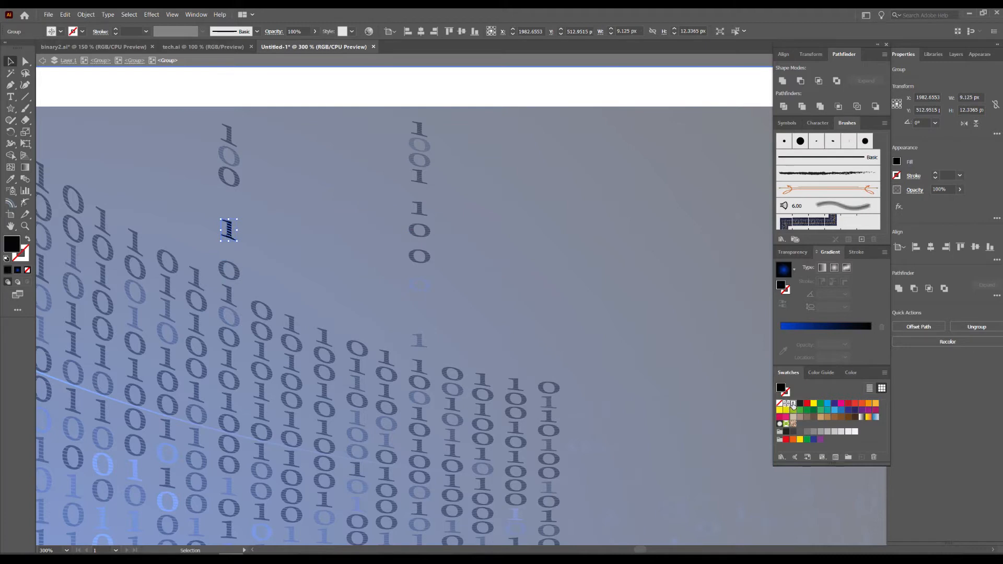
drag(237, 183, 237, 201)
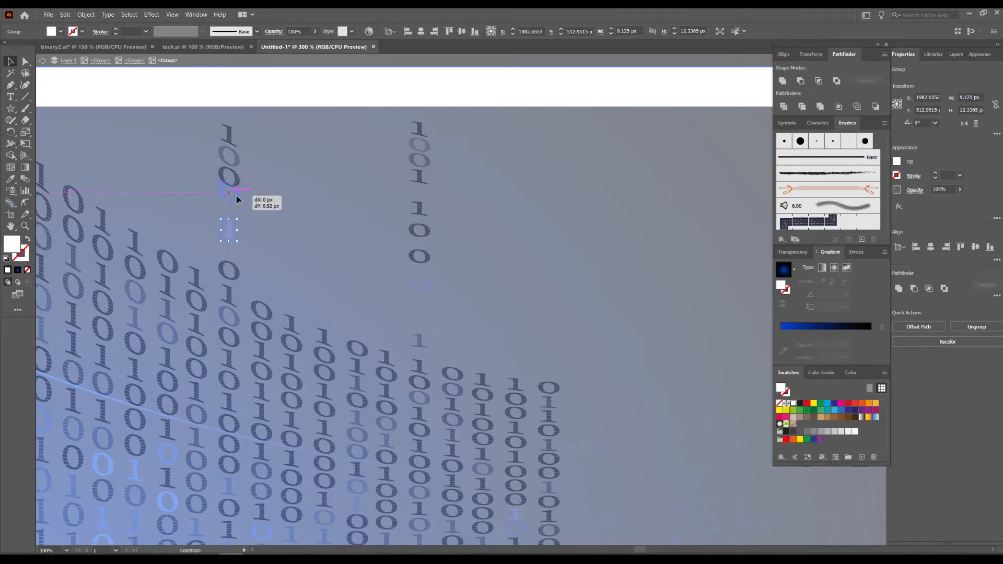
click(814, 432)
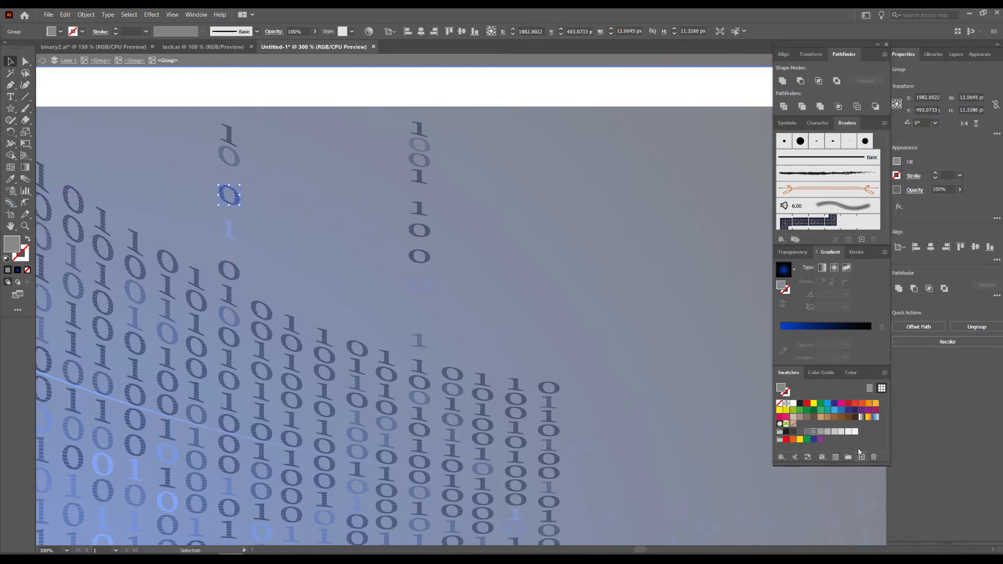
click(842, 433)
Raise the top 1 of the new column copy slightly, fill it white and leave isolation mode.
drag(232, 140, 231, 132)
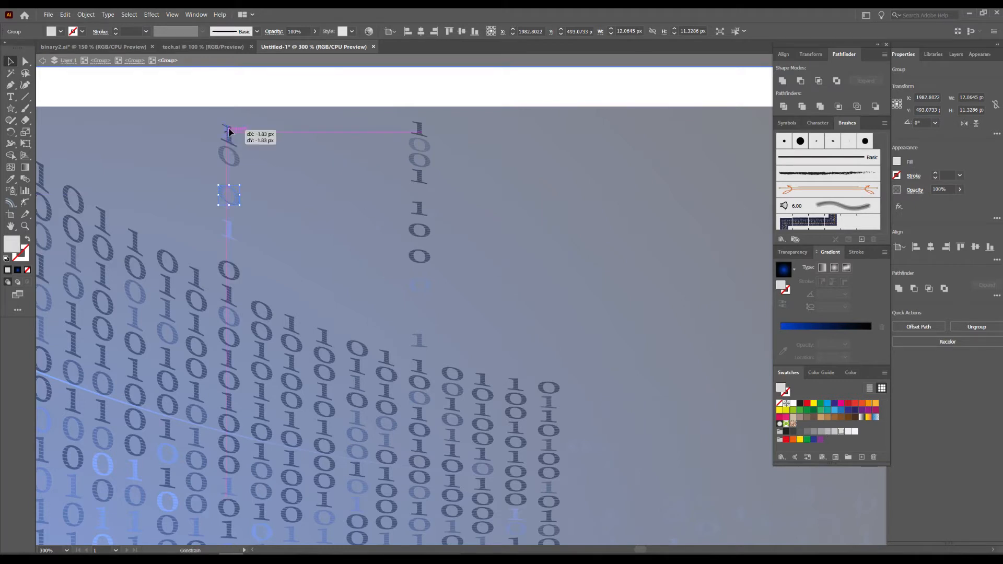
click(793, 403)
double_click(593, 85)
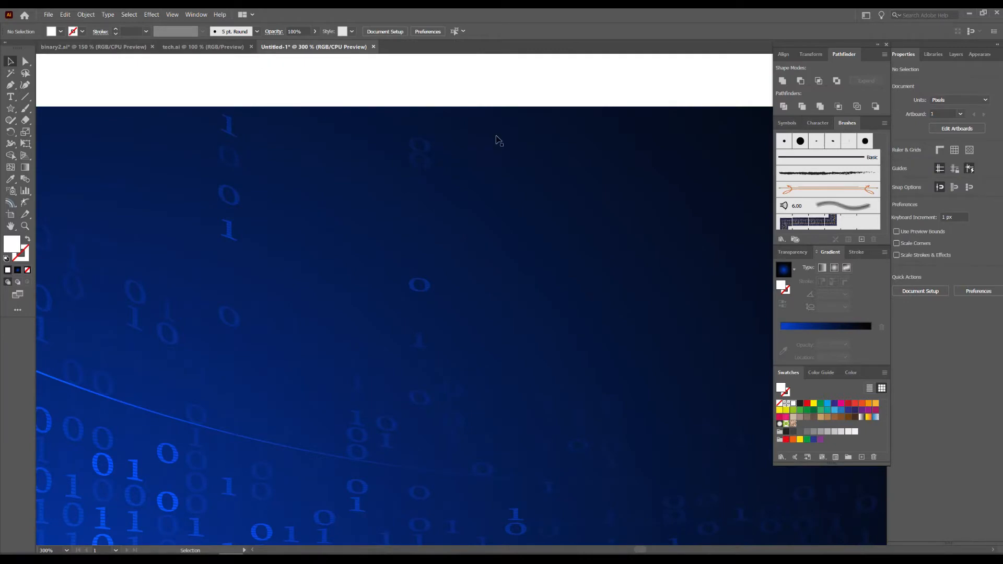
Isolate the left nested digit group and duplicate the top four digits of a column further left straight upward.
drag(416, 185, 494, 183)
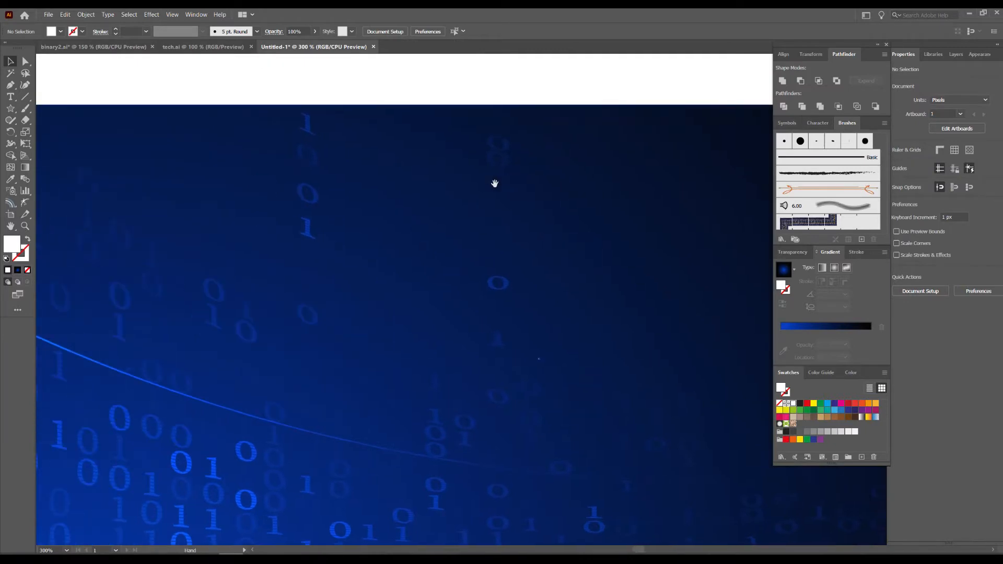
double_click(152, 257)
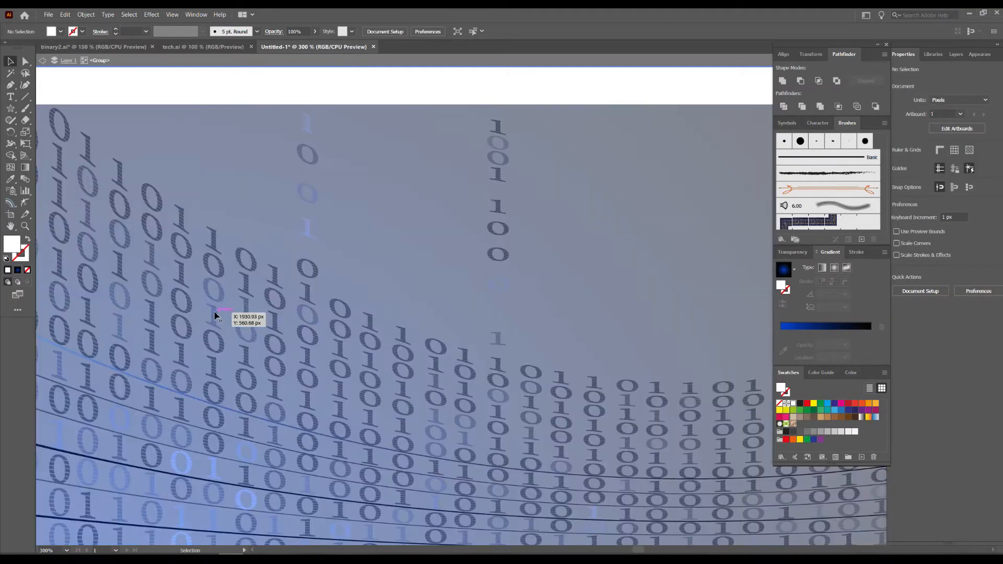
double_click(215, 314)
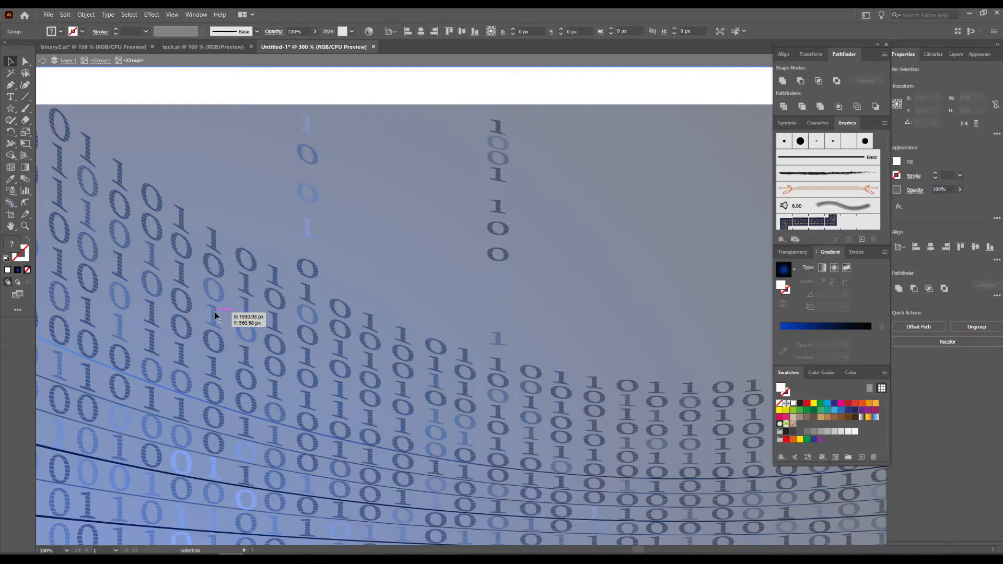
double_click(215, 314)
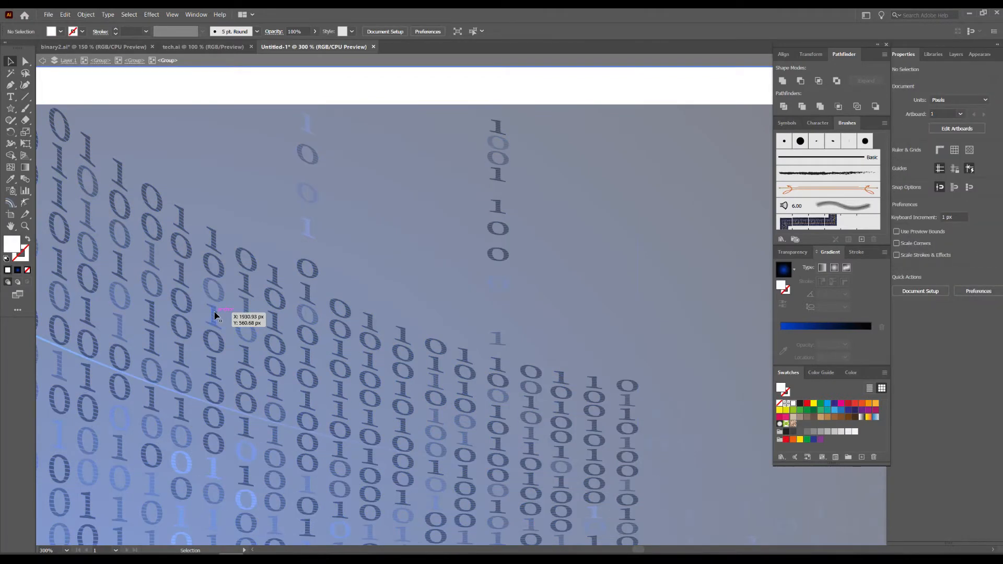
click(214, 324)
drag(205, 312, 227, 180)
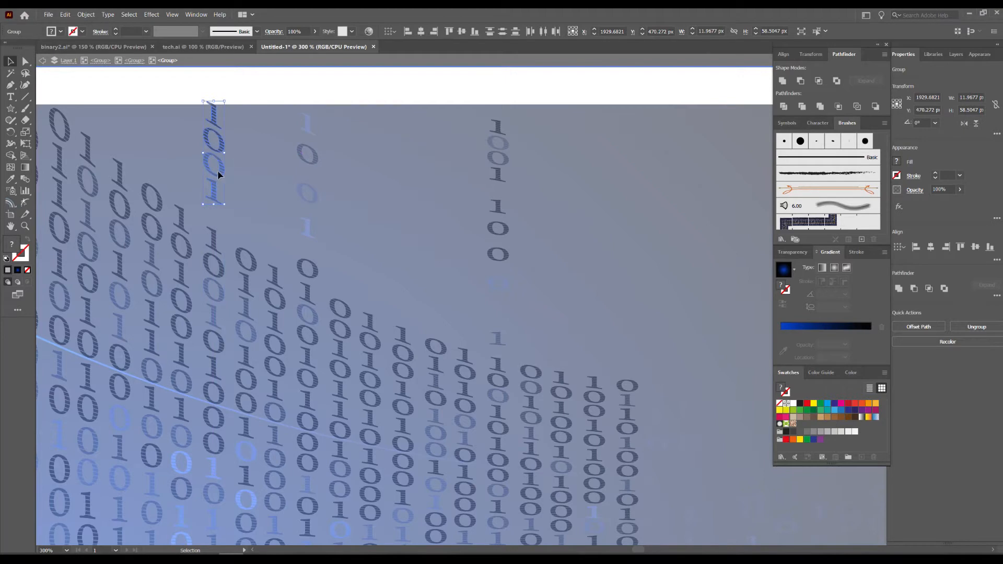
Fill the bottom 1 of the new column copy very light grey and delete the 0 above it.
click(209, 189)
scroll(209, 189, up, 1)
drag(215, 195, 375, 263)
click(855, 432)
drag(222, 157, 223, 169)
key(Delete)
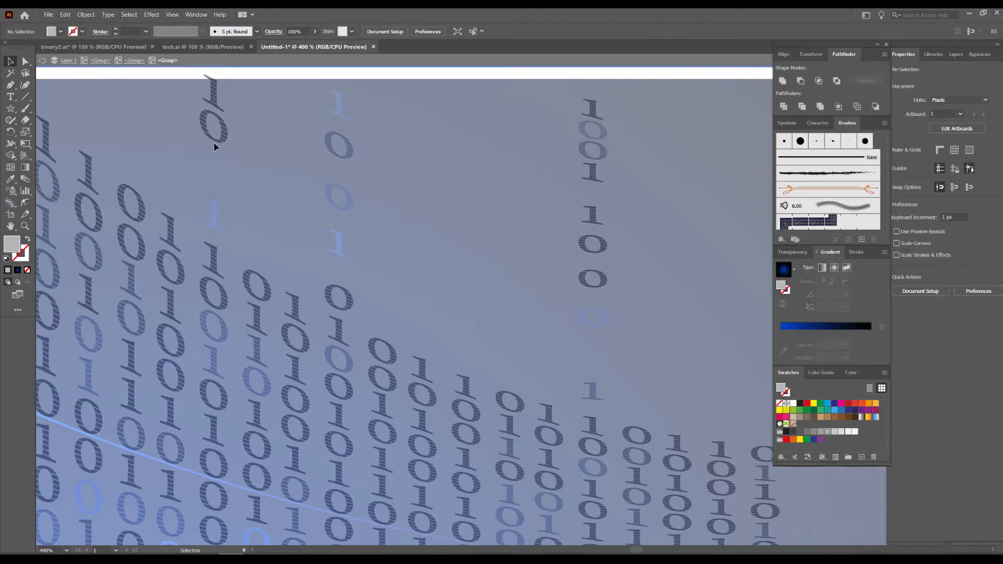
Lower the column copy's remaining 0 and top 1 slightly, fill them with lighter greys and leave isolation mode.
click(216, 129)
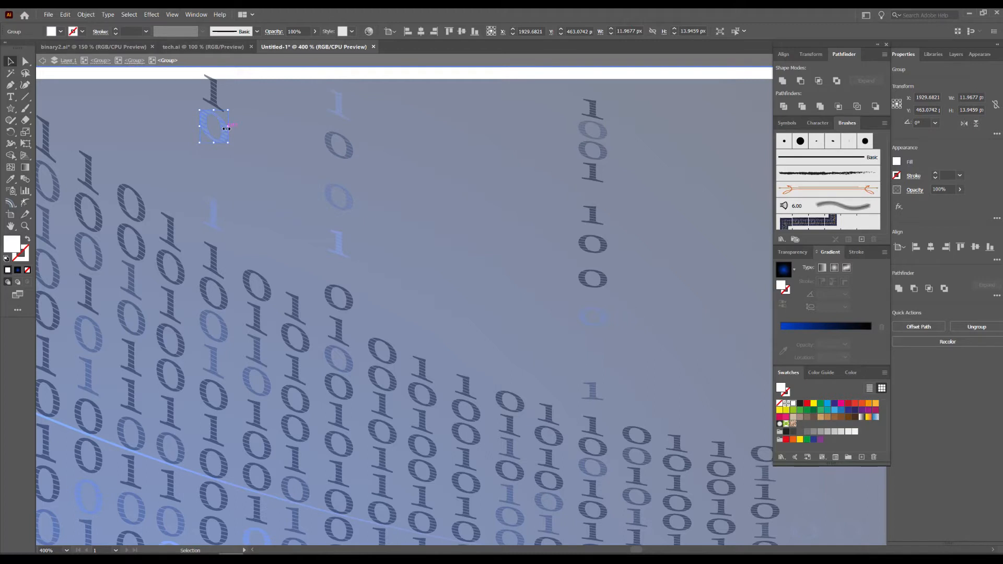
drag(228, 126, 208, 158)
key(ctrl+z)
drag(214, 98, 214, 112)
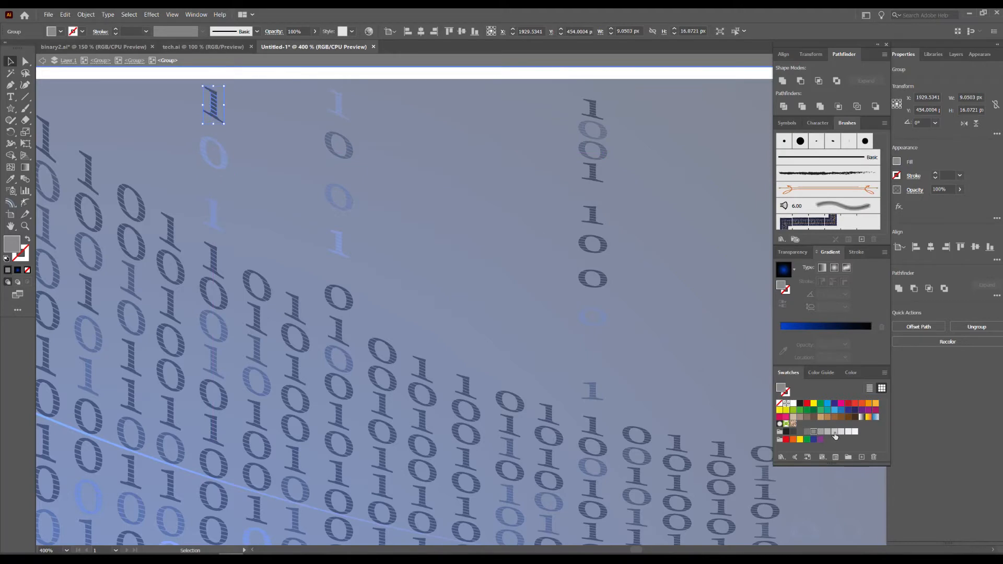
double_click(632, 77)
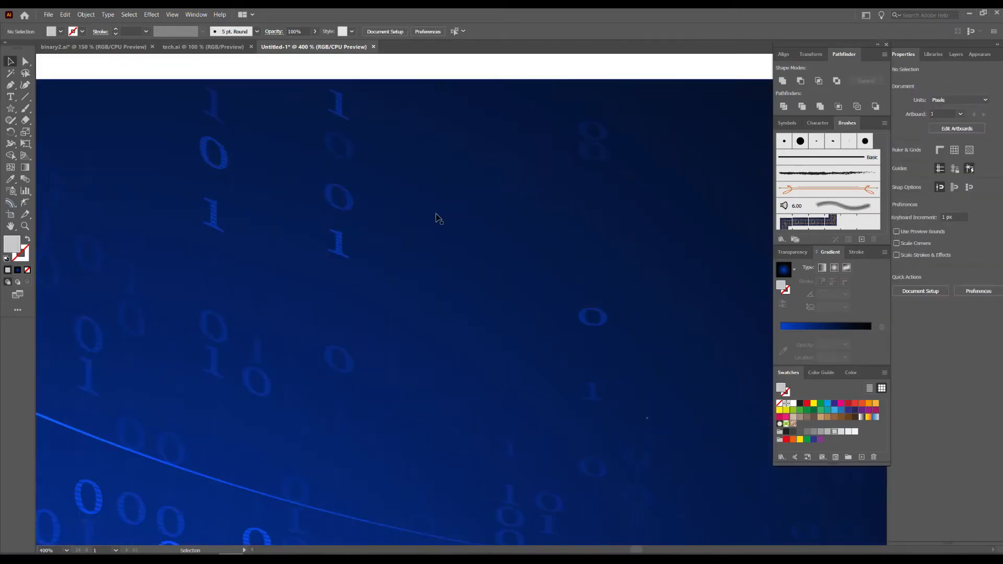
Isolate the nested digit group covering the dark right half of the rectangle.
key(space)
scroll(634, 256, down, 1)
drag(567, 248, 475, 272)
scroll(481, 240, down, 1)
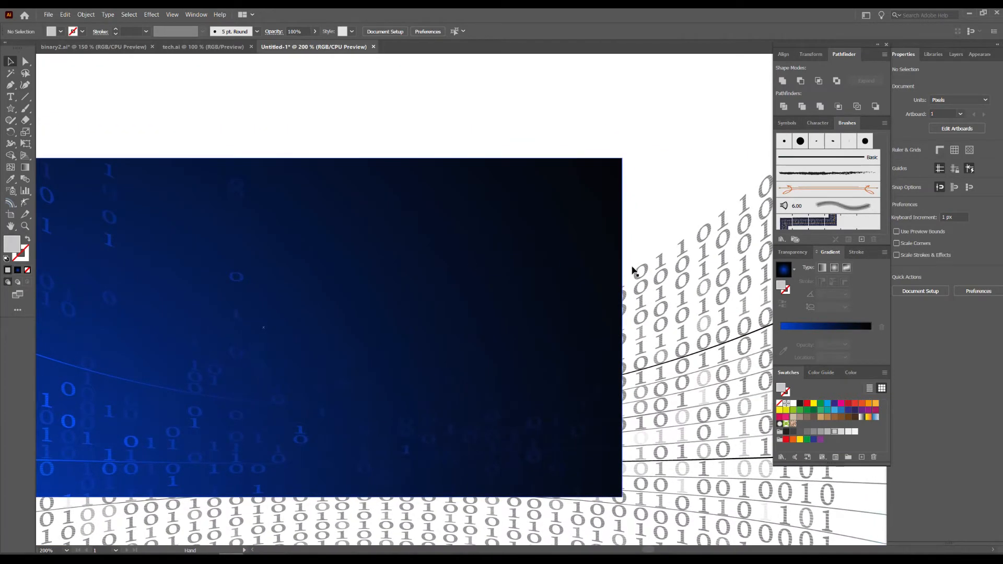
click(567, 293)
scroll(567, 294, up, 1)
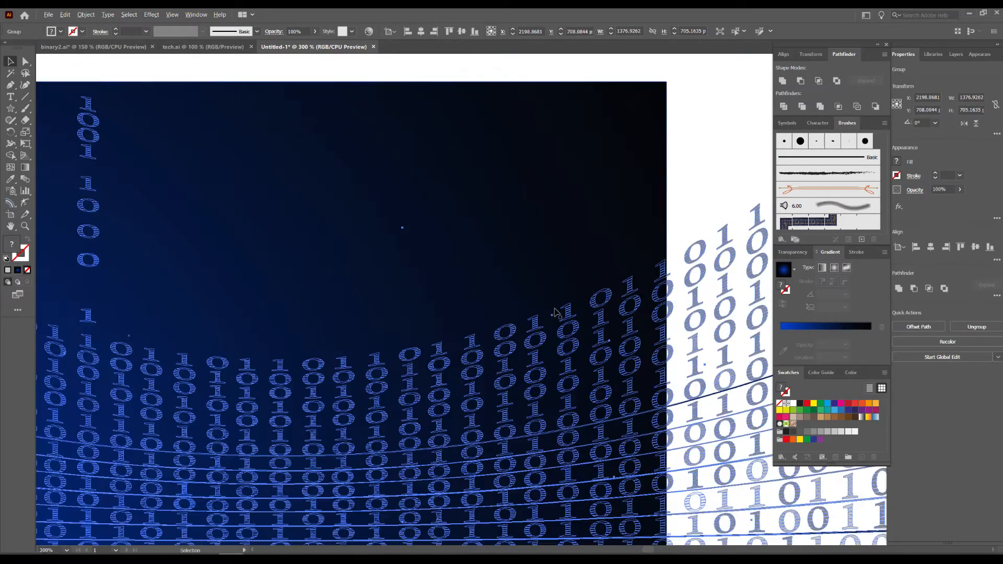
double_click(541, 332)
click(416, 408)
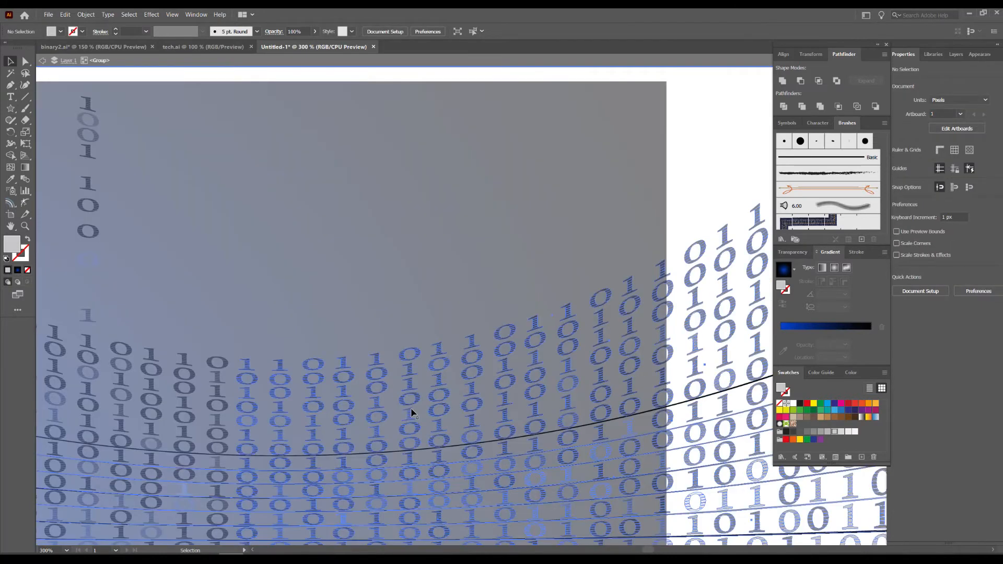
double_click(418, 402)
click(418, 401)
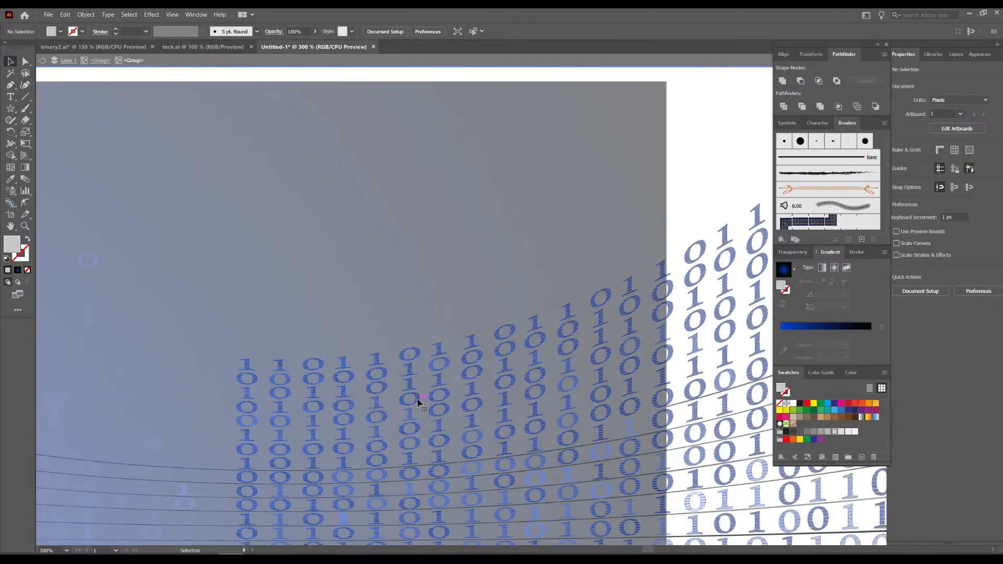
double_click(418, 401)
Duplicate the upper digits of the group's sixth column straight upward to just below the rectangle's upper edge.
click(437, 318)
drag(437, 317, 438, 152)
click(409, 341)
drag(445, 220, 435, 401)
drag(410, 445, 405, 192)
Space the lower digits of the new column copy downward and lighten its bottom 0 and lowest 1.
click(408, 300)
drag(403, 283, 406, 327)
drag(408, 269, 409, 306)
drag(406, 258, 402, 281)
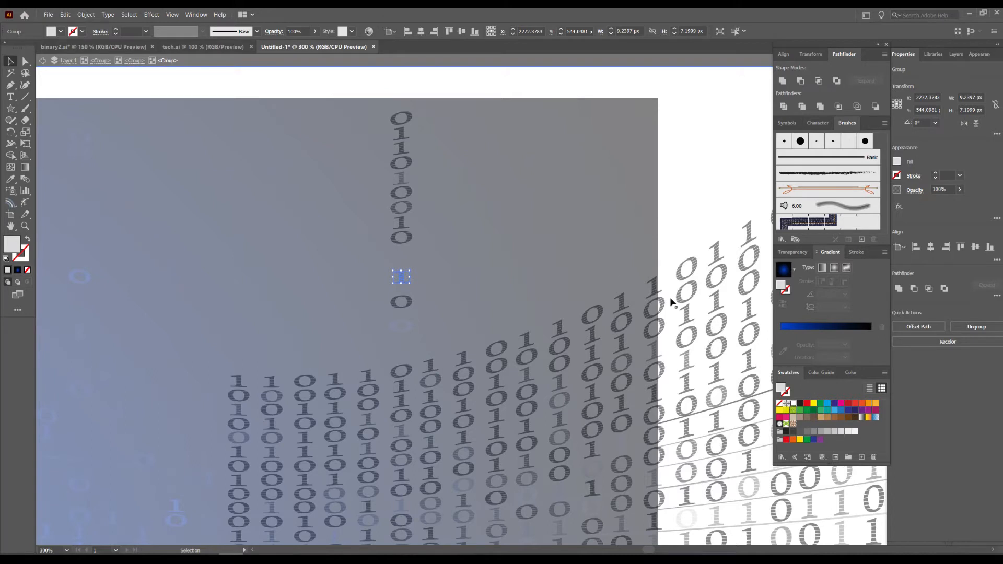
Delete the sixth, seventh and eighth digits of the new column copy.
click(403, 226)
key(Delete)
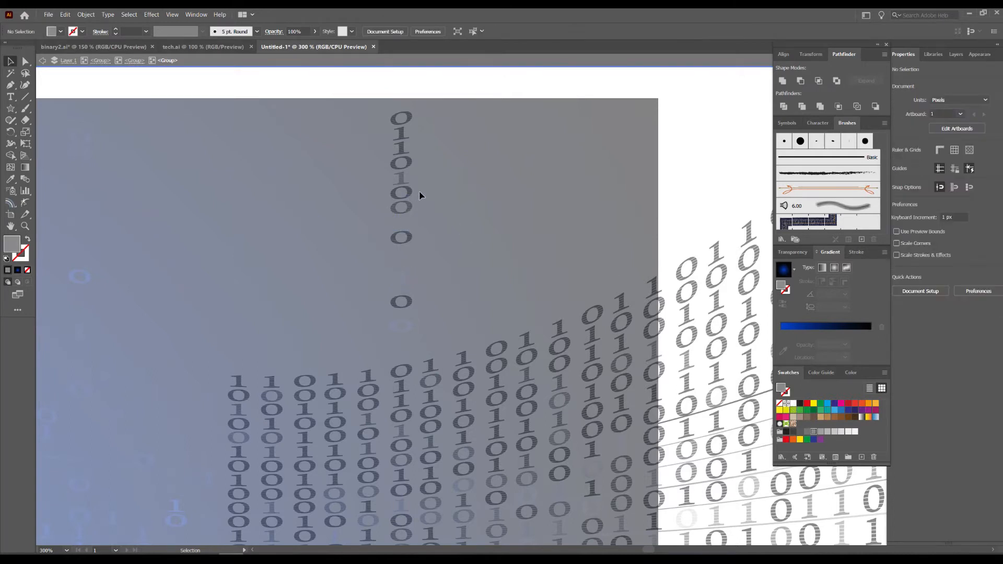
click(407, 205)
shift+click(403, 191)
key(Delete)
Fill the column copy's fifth, first and third digits white and leave isolation mode.
click(404, 177)
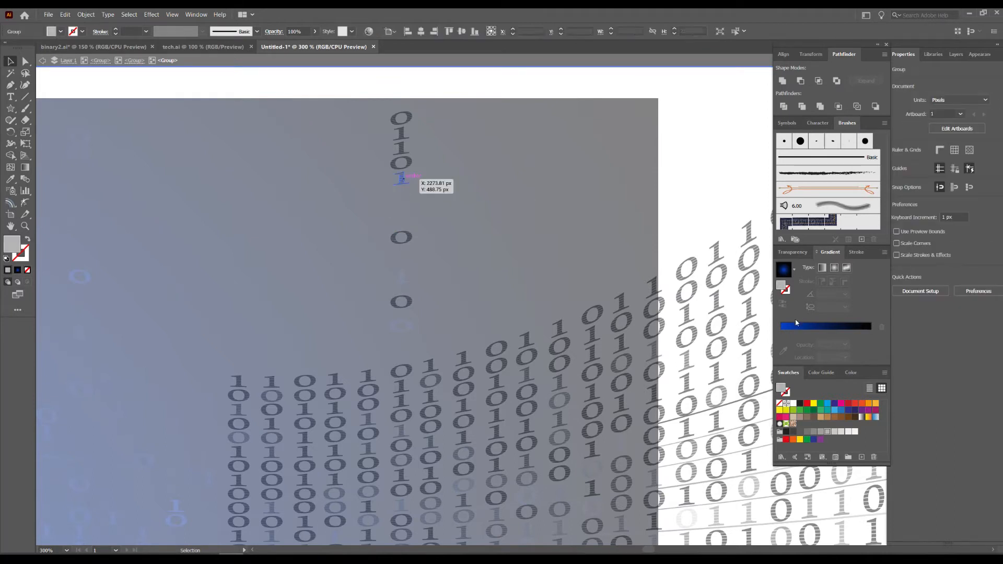
click(794, 403)
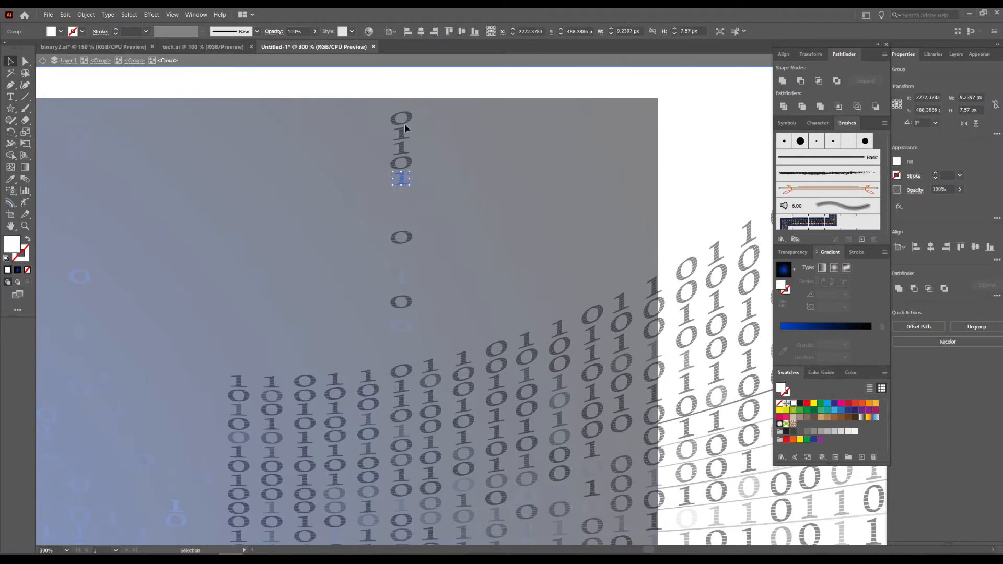
click(409, 121)
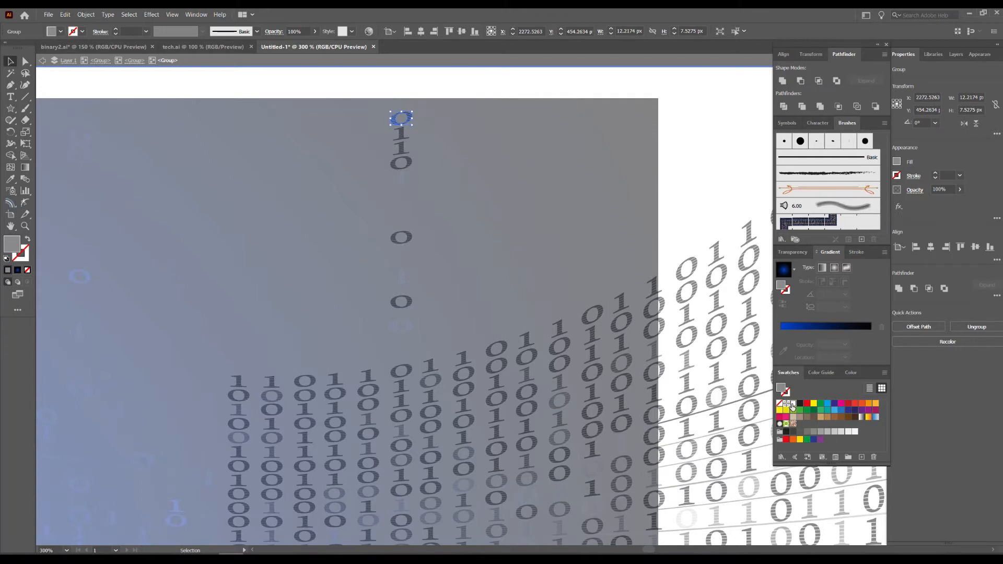
click(793, 403)
click(404, 148)
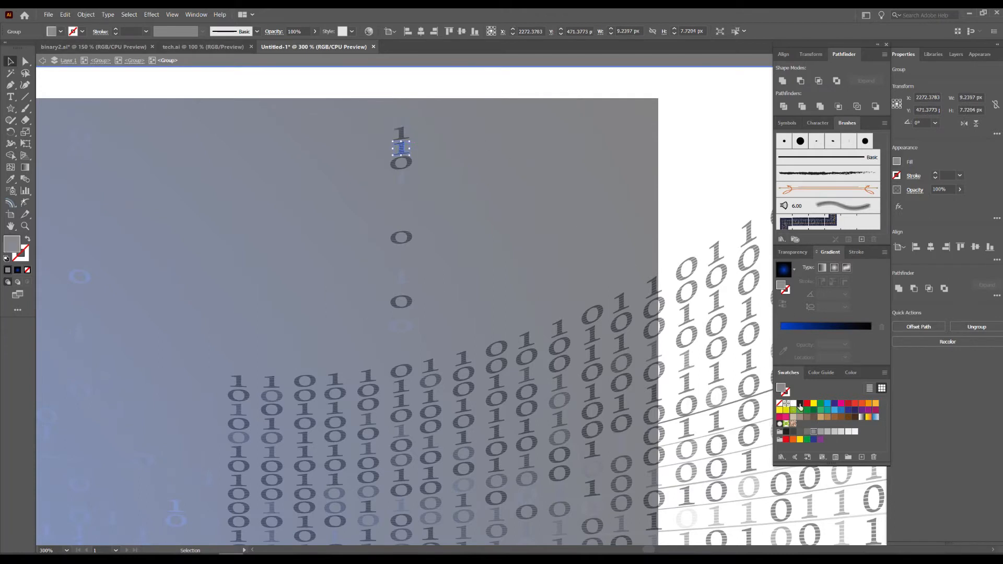
click(793, 403)
double_click(702, 106)
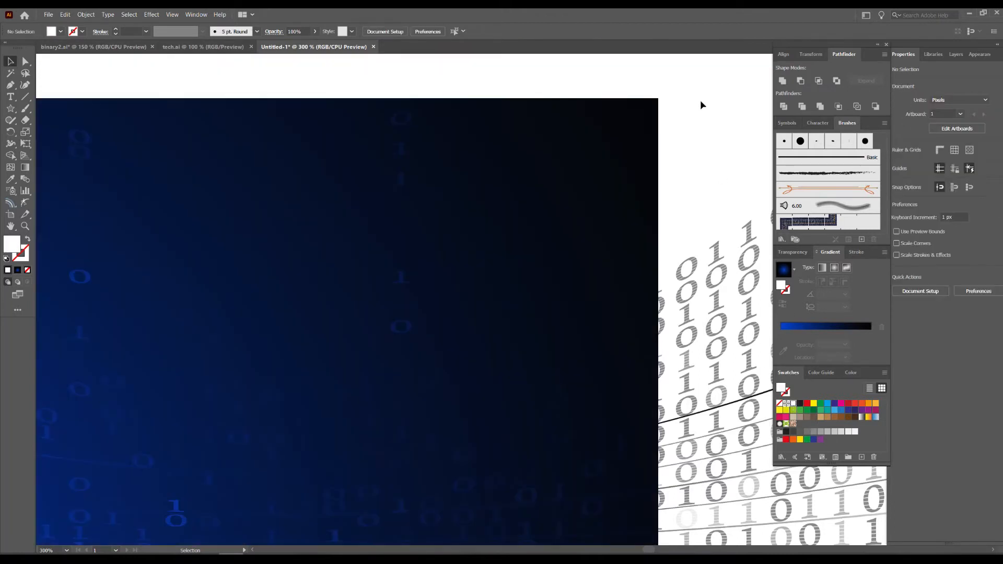
Copy the entire warped binary group, paste the copy directly in front of it and deselect.
drag(555, 219, 614, 145)
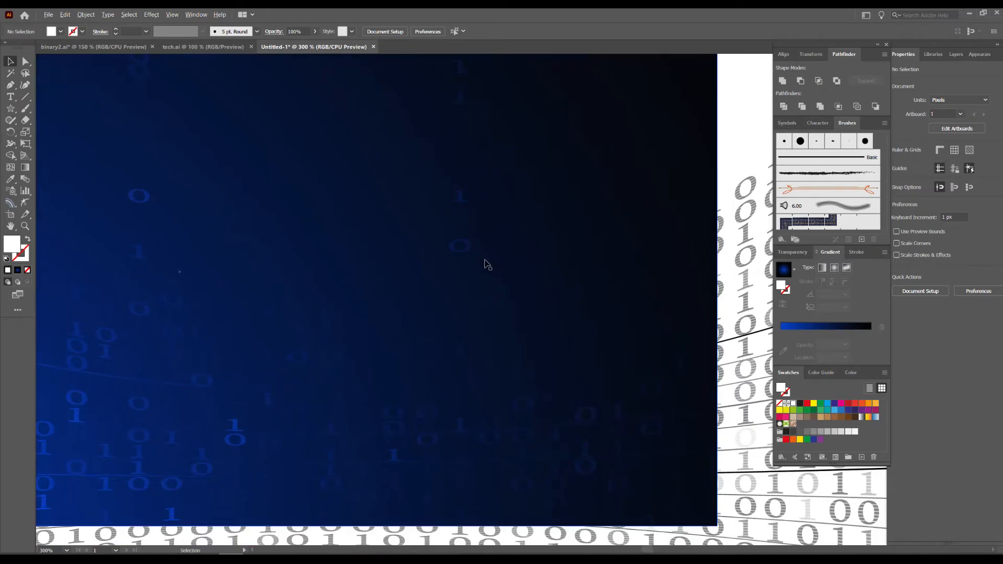
scroll(491, 246, down, 1)
drag(489, 254, 583, 316)
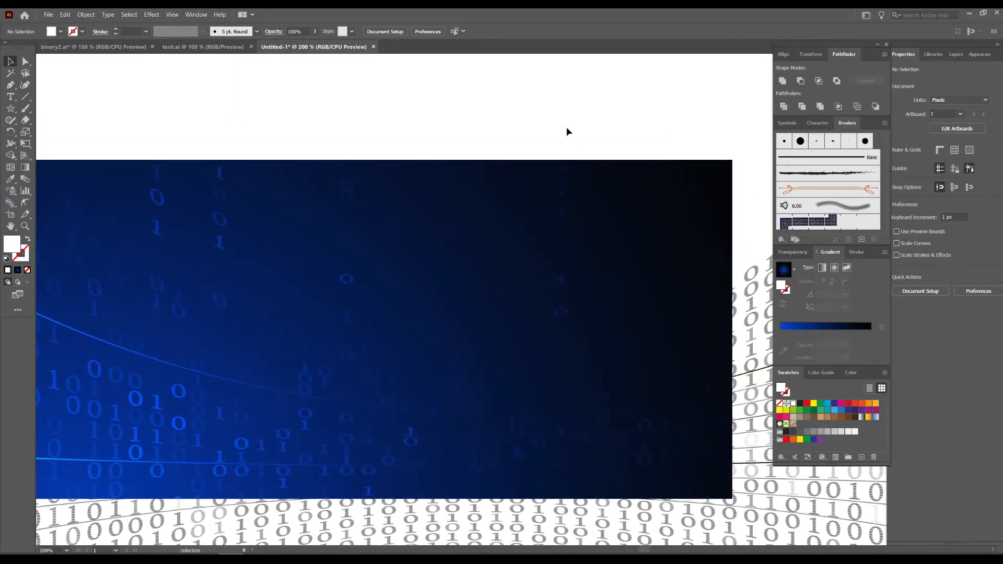
scroll(470, 396, down, 1)
drag(470, 397, 462, 286)
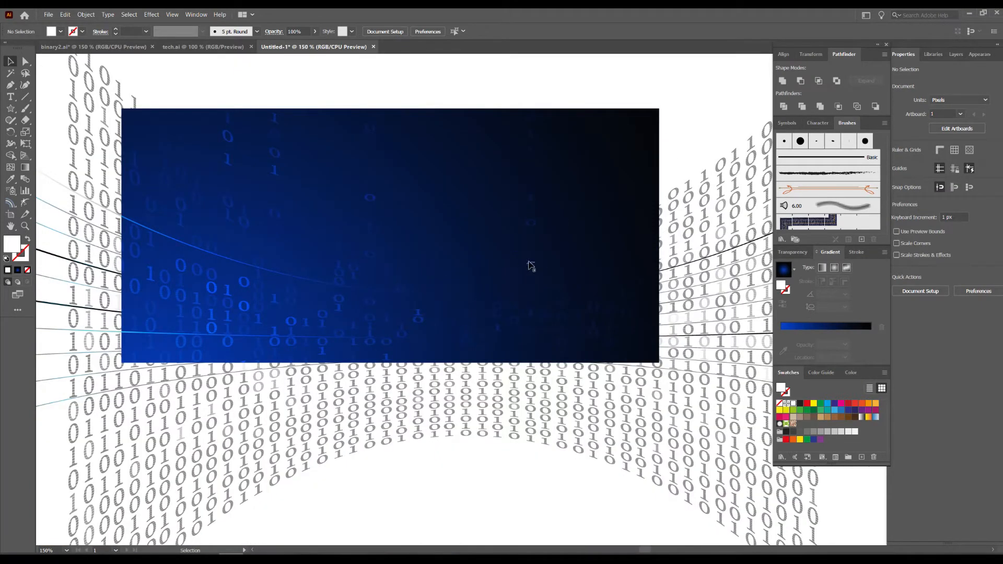
drag(461, 459, 509, 412)
click(78, 15)
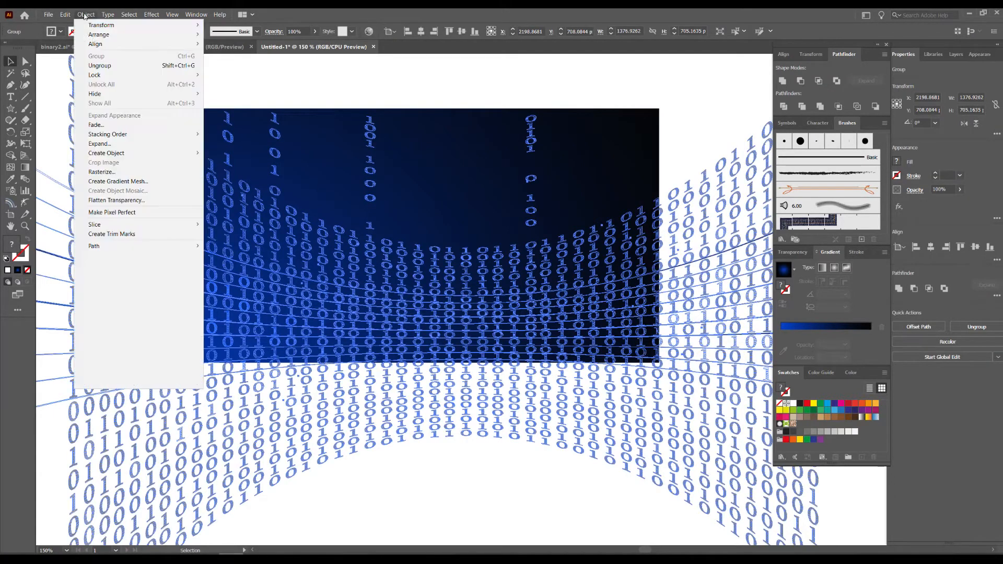
mouse_move(65, 15)
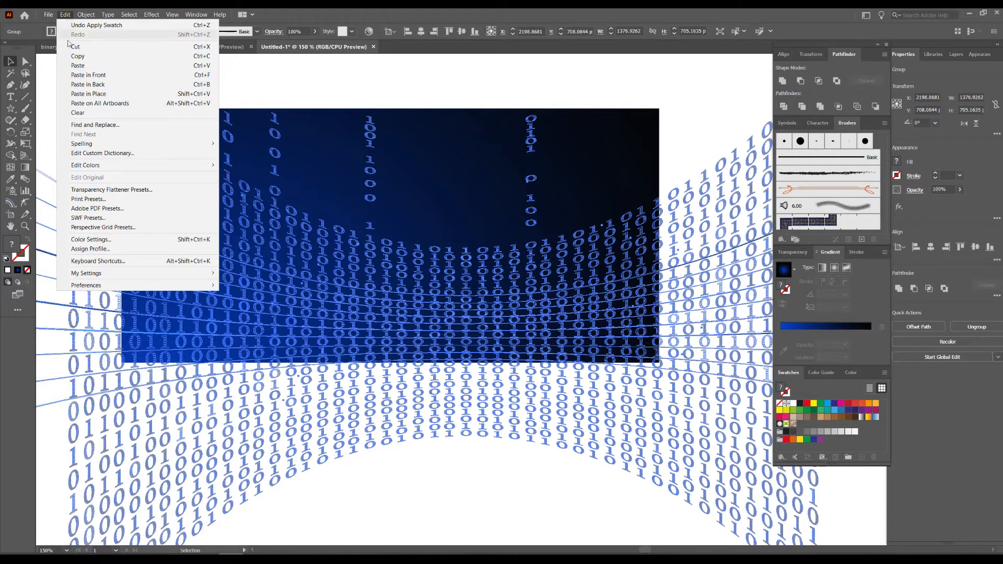
click(77, 59)
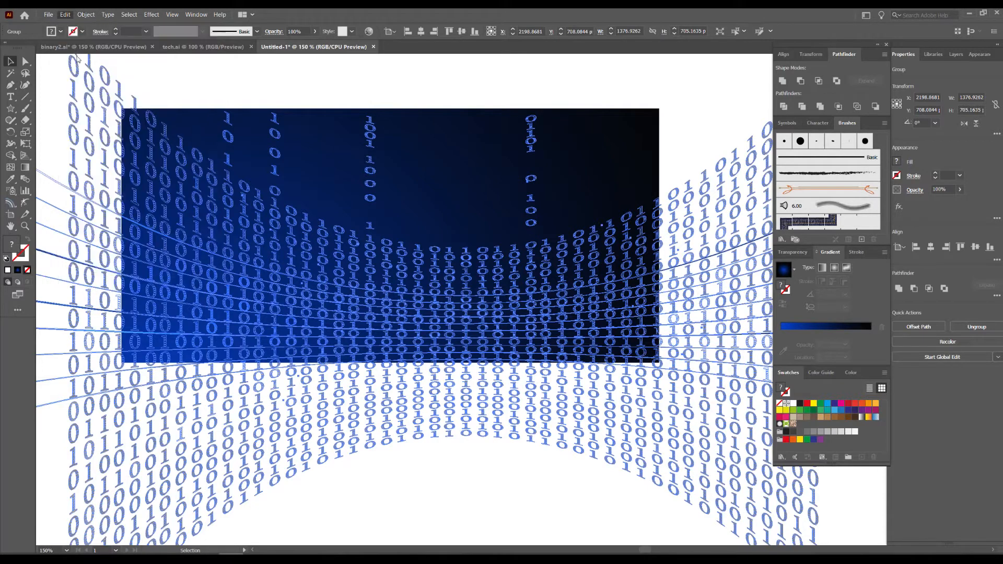
click(65, 15)
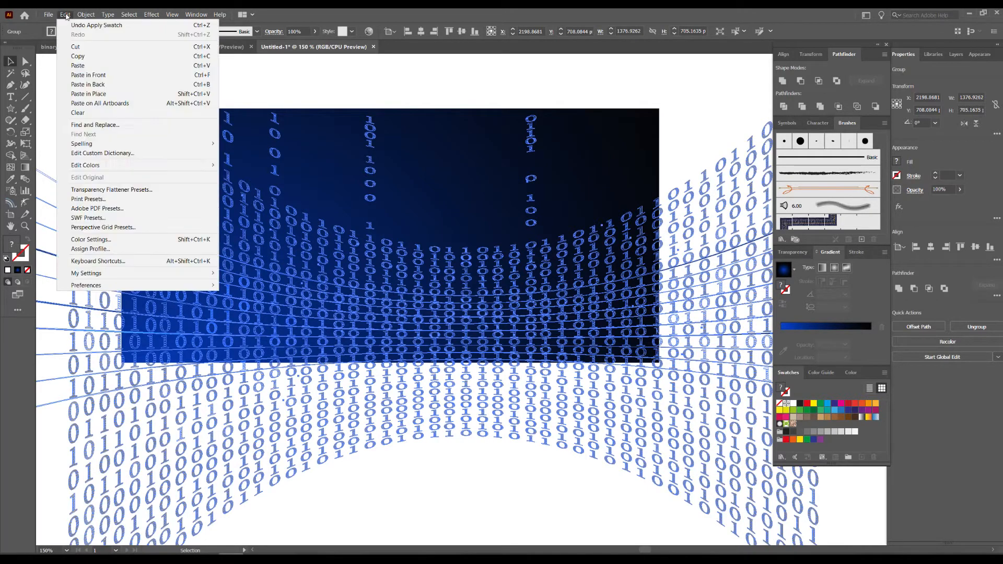
click(88, 75)
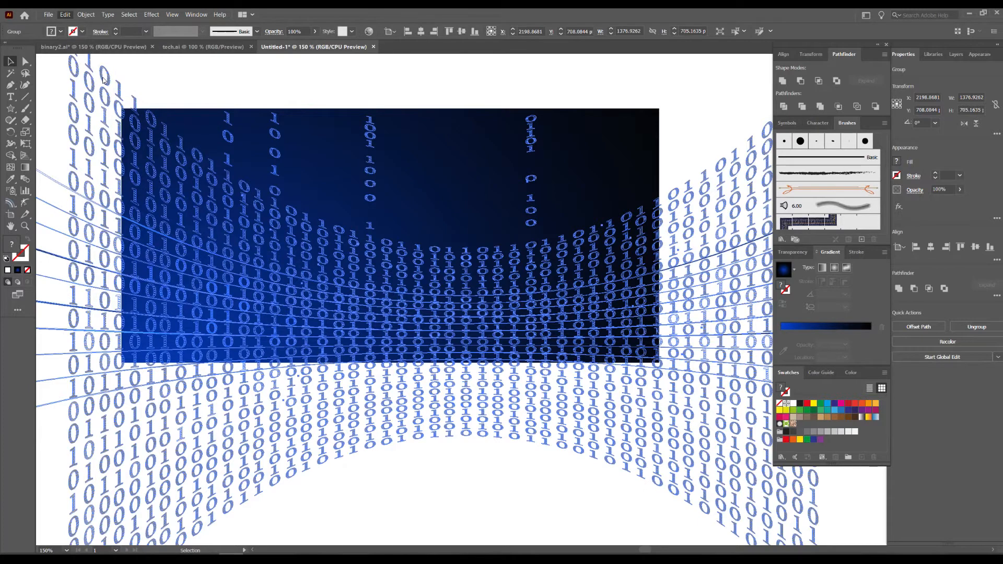
click(232, 75)
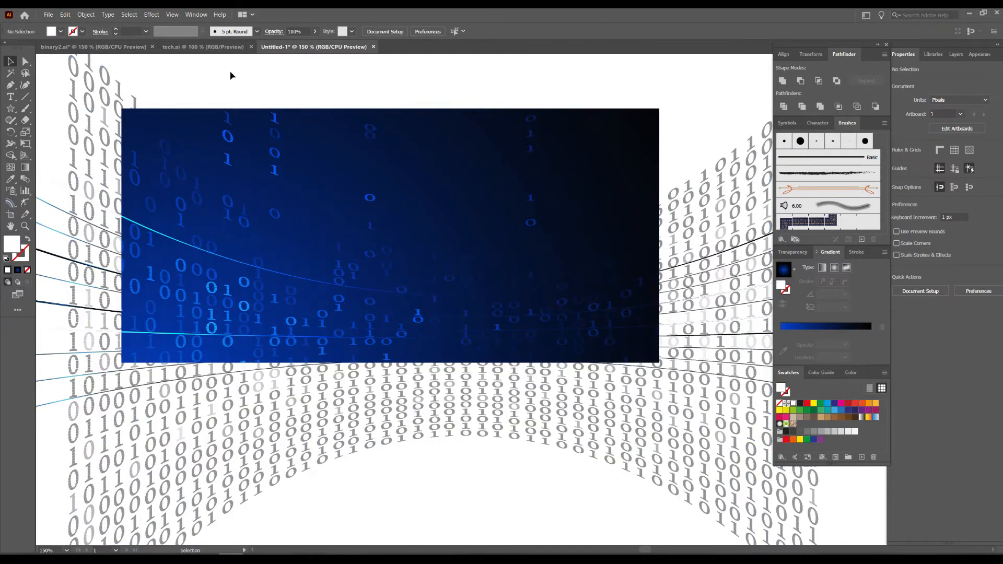
Examine the doubled binary digits across the background close up and as a whole.
scroll(214, 301, up, 1)
drag(303, 246, 332, 396)
drag(608, 247, 208, 300)
drag(591, 282, 348, 255)
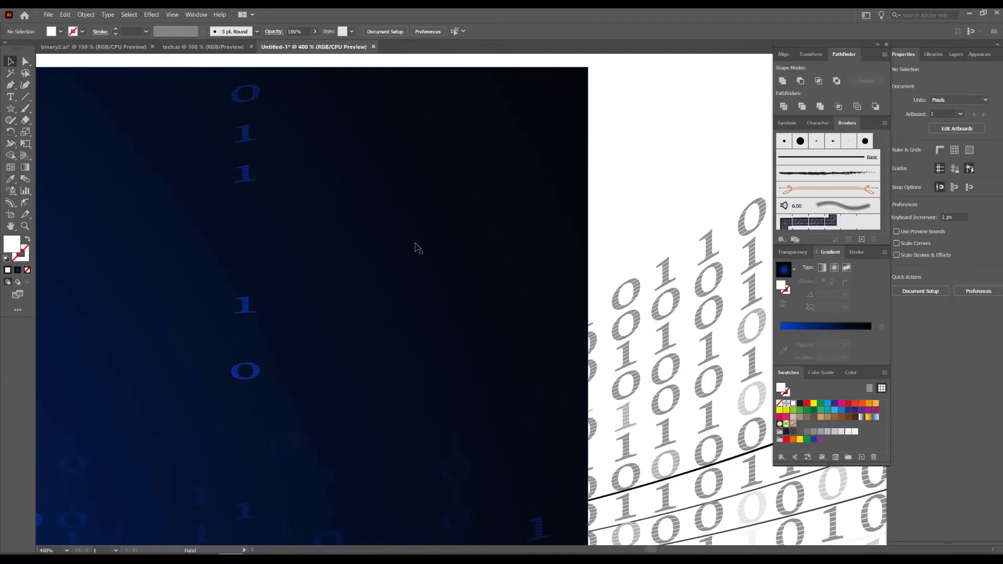
key(ctrl+minus)
key(ctrl+minus)
drag(535, 139, 683, 137)
scroll(674, 152, down, 1)
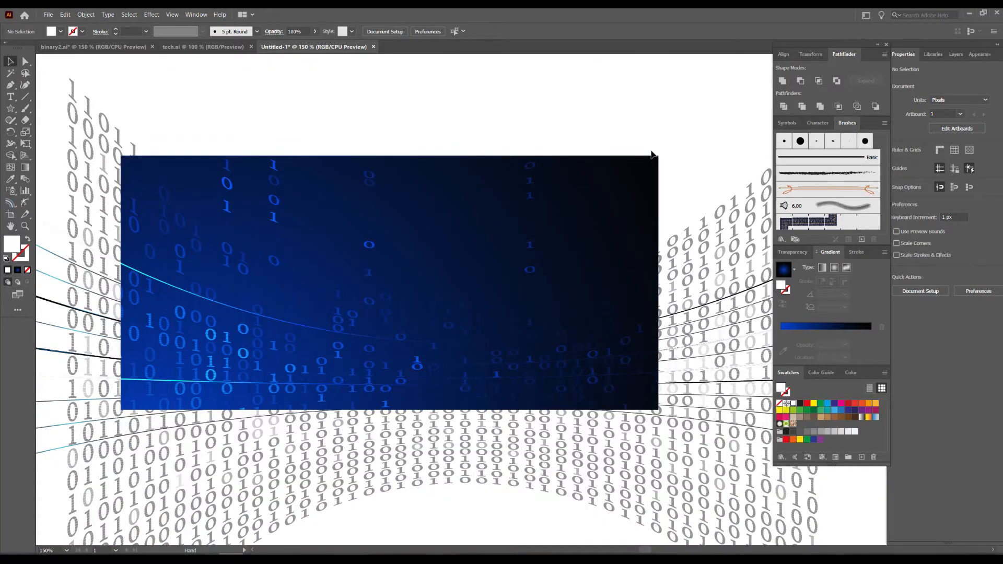
Draw a circle about 326 px in diameter with the Ellipse tool on the empty canvas beside the artboard.
drag(10, 111, 57, 155)
scroll(335, 192, down, 1)
drag(553, 205, 460, 214)
drag(765, 204, 481, 208)
drag(559, 199, 721, 329)
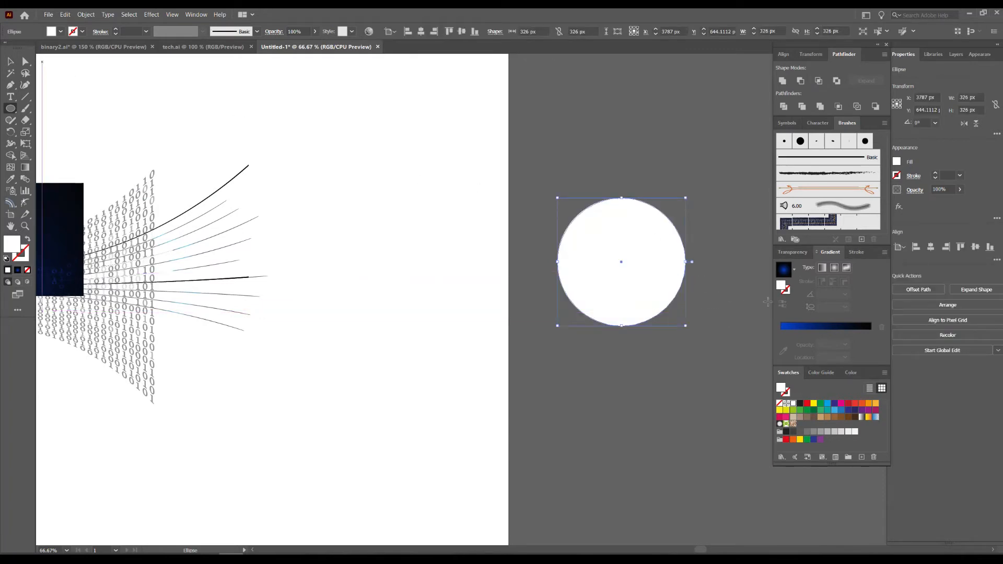
Fill the circle with a radial gradient and set the gradient's starting colour stop to white.
click(834, 268)
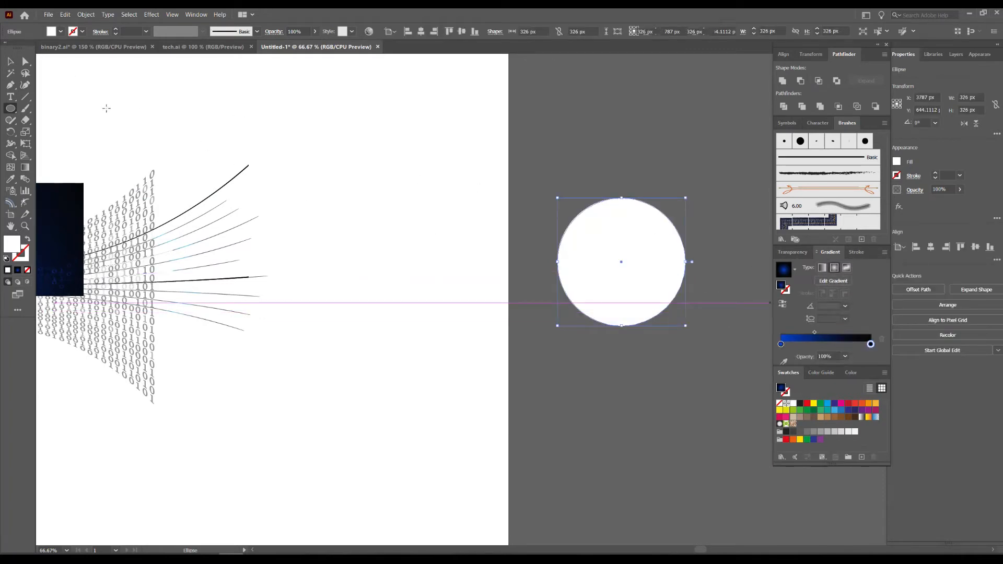
key(v)
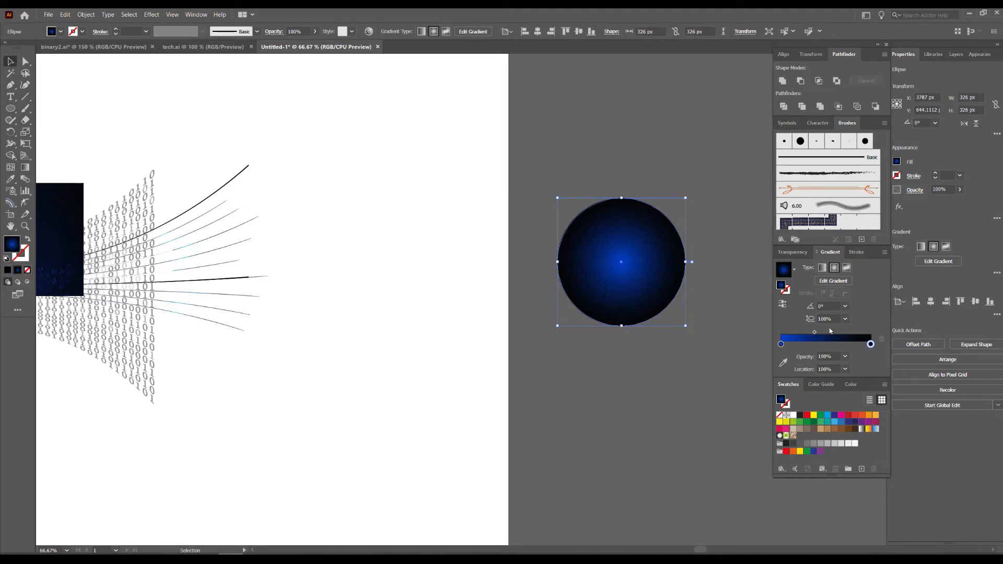
drag(794, 416, 779, 344)
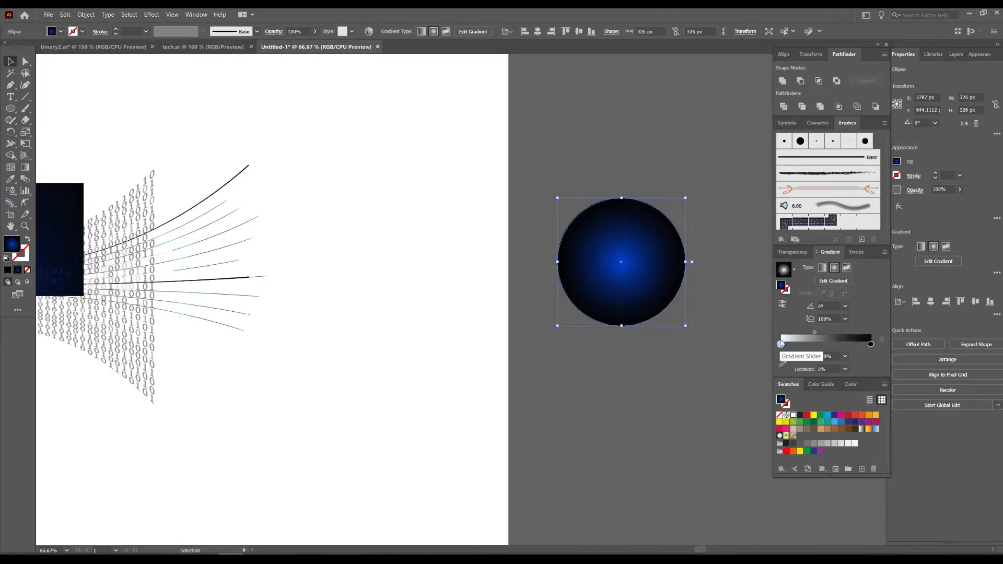
Narrow the gradient circle to an ellipse about 34 px wide and set its blend mode to Color Dodge.
drag(679, 263, 628, 263)
click(795, 253)
click(799, 268)
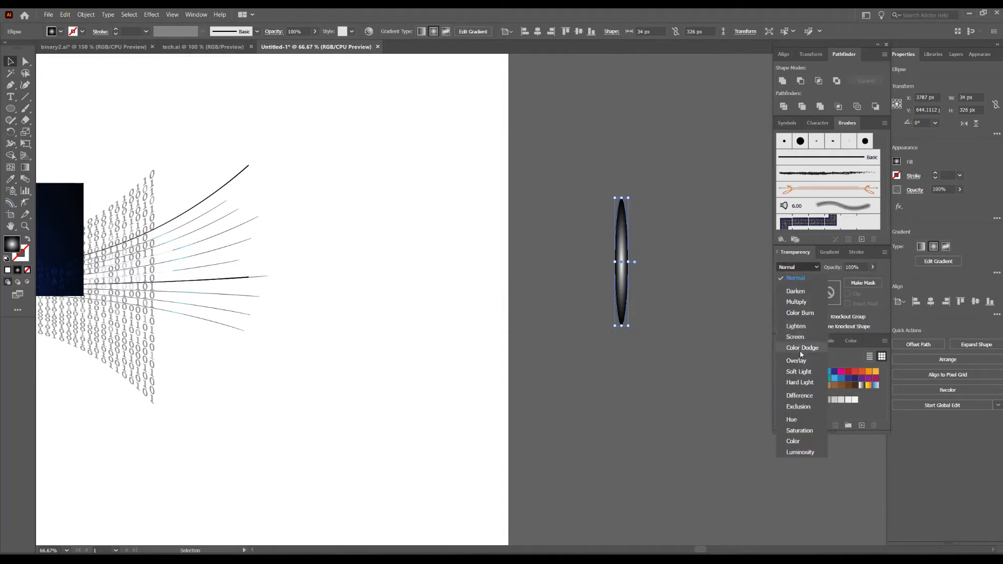
key(Escape)
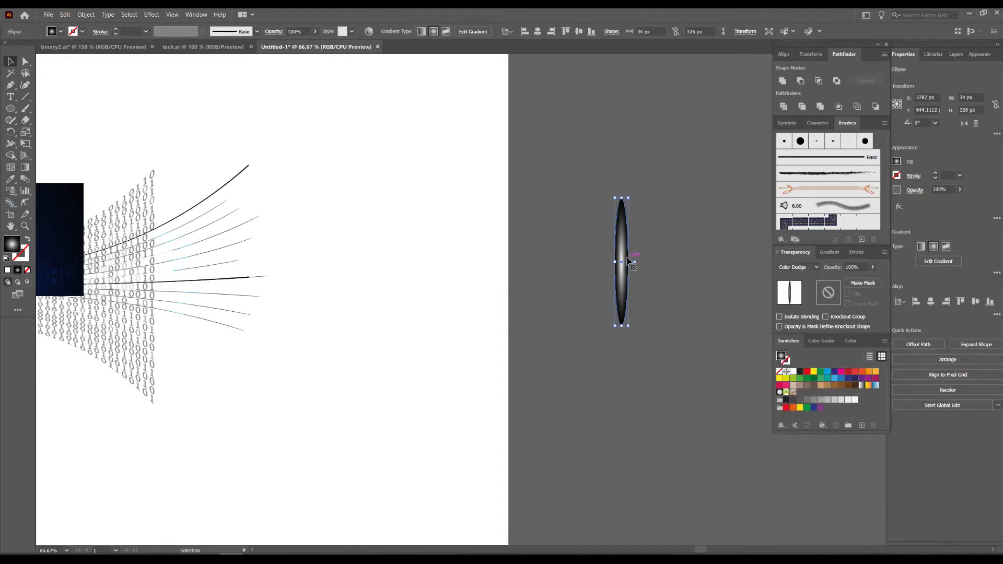
Enlarge the gradient ellipse to about 116 by 1112 px and place it vertically over the left part of the blue rectangle.
drag(631, 262, 698, 267)
click(699, 267)
scroll(699, 267, down, 1)
drag(631, 278, 716, 274)
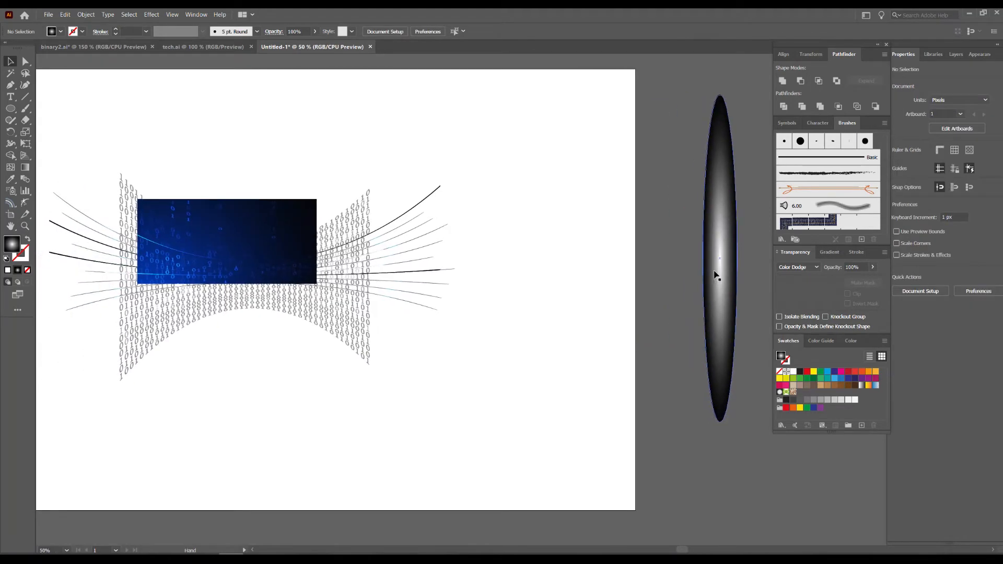
drag(306, 294, 185, 291)
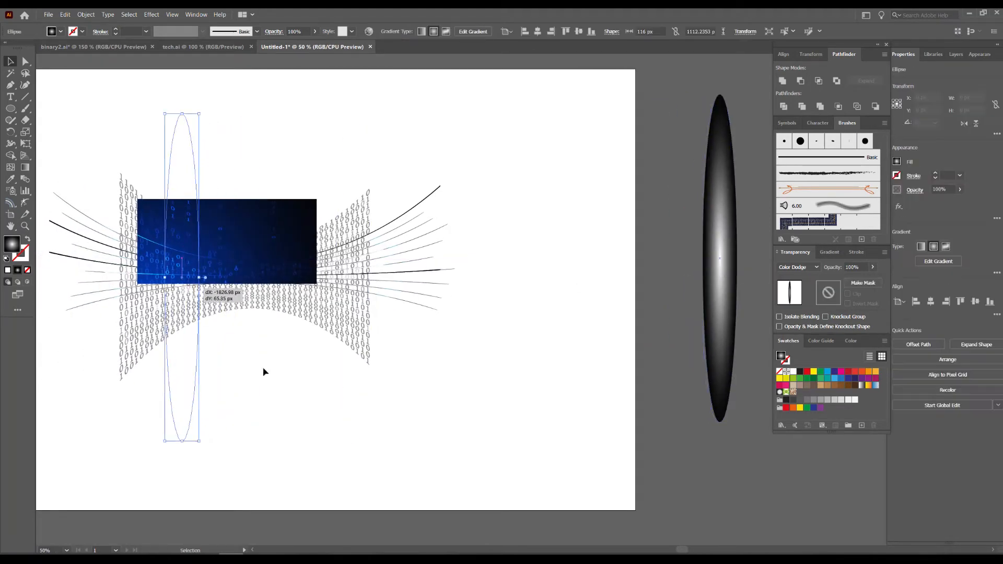
click(264, 372)
Narrow the glowing vertical ellipse to about 18 px wide so it forms a thin light beam.
scroll(139, 259, up, 3)
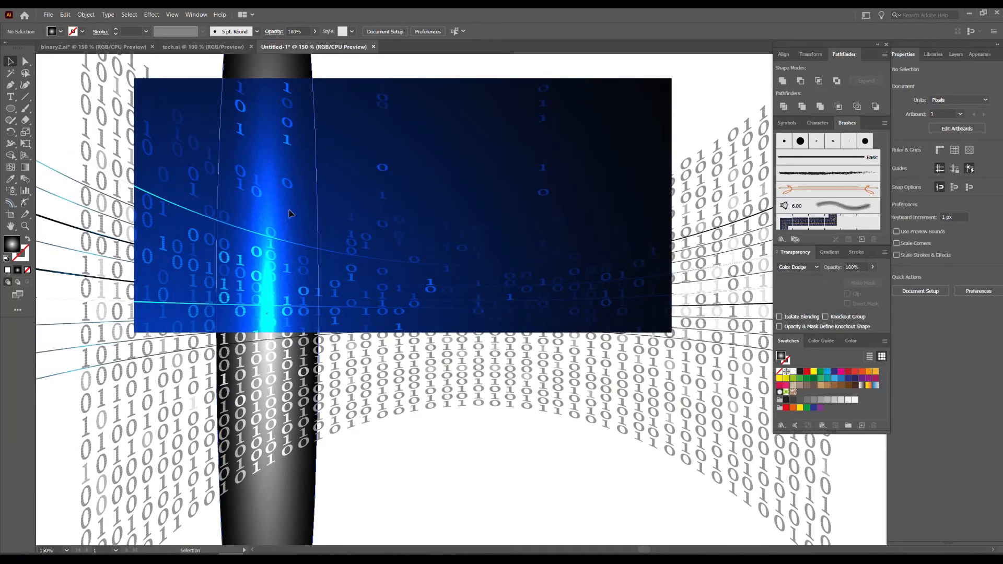
click(291, 213)
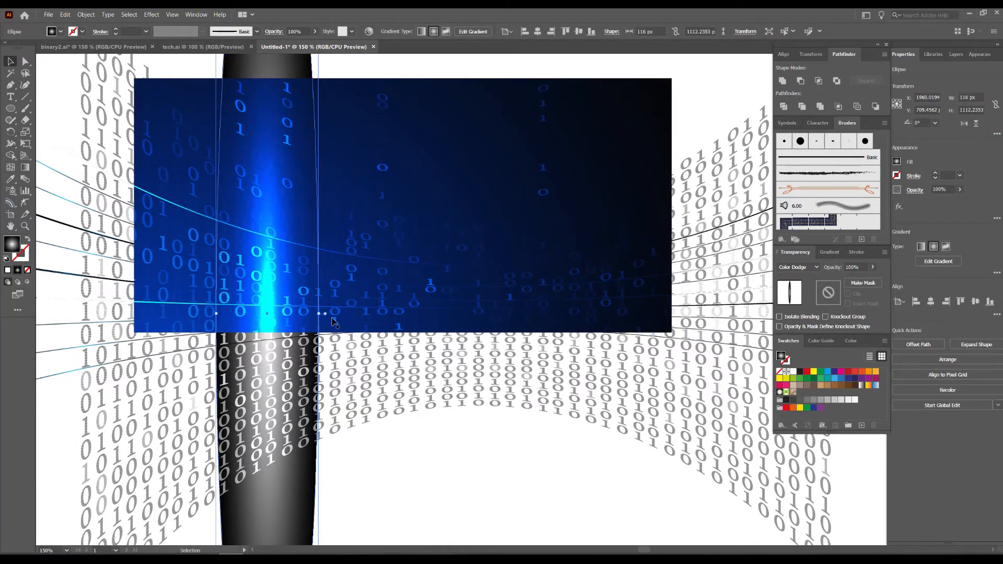
drag(319, 314, 278, 315)
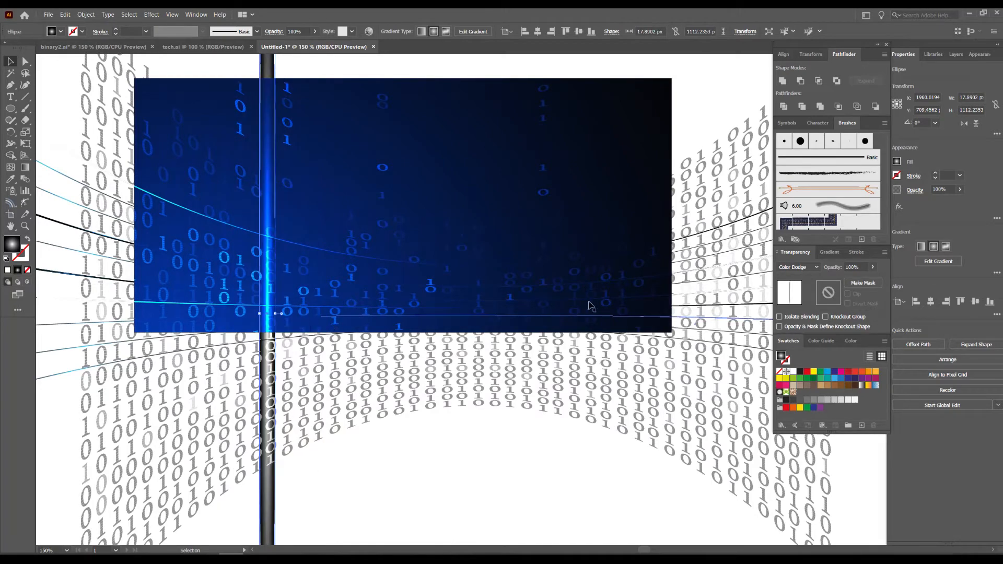
click(510, 464)
Shift the beam's gradient midpoint to about 19.6% and move the beam about 42 px down and 5 px left.
scroll(383, 416, up, 1)
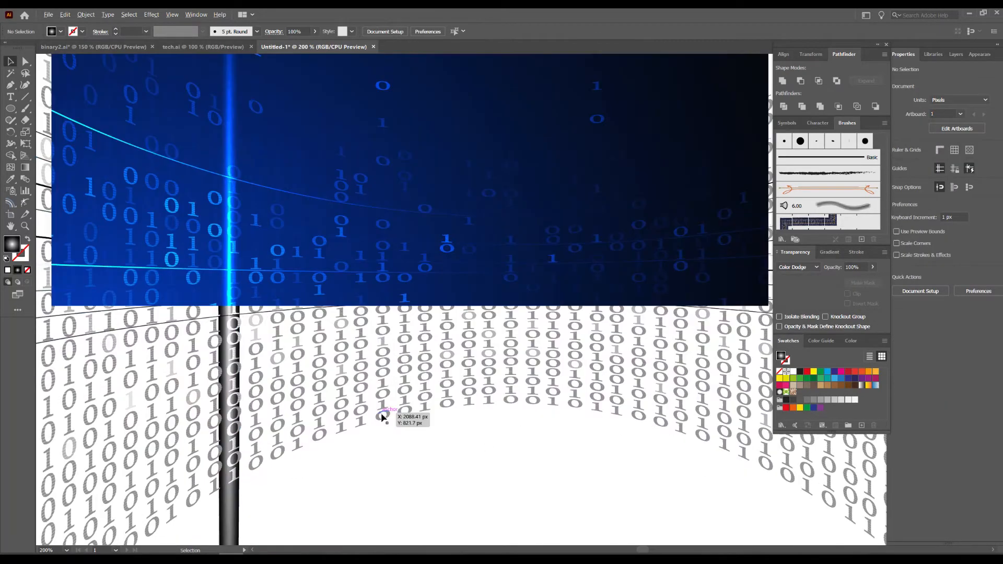
drag(291, 195, 453, 381)
click(384, 208)
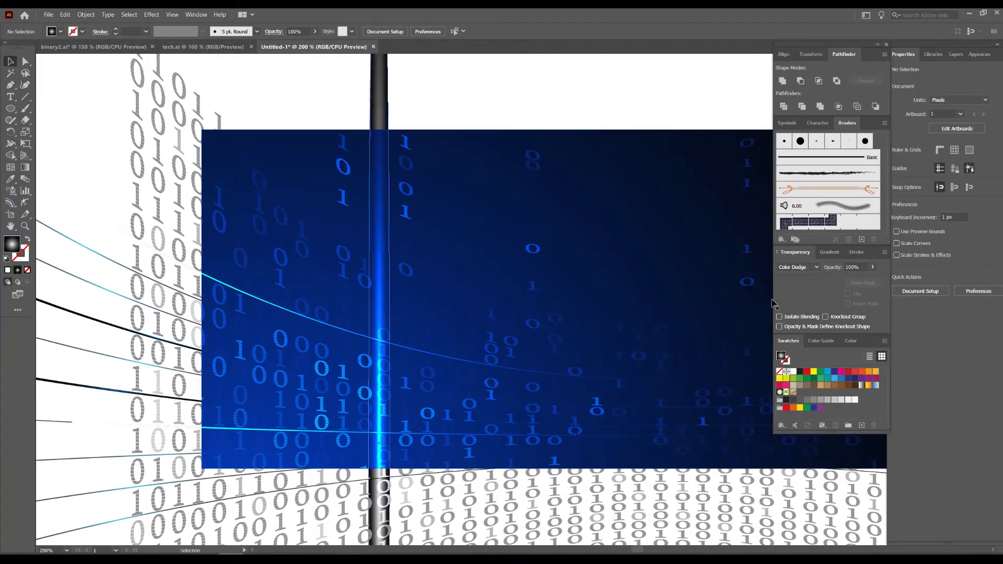
click(829, 252)
drag(814, 332, 799, 335)
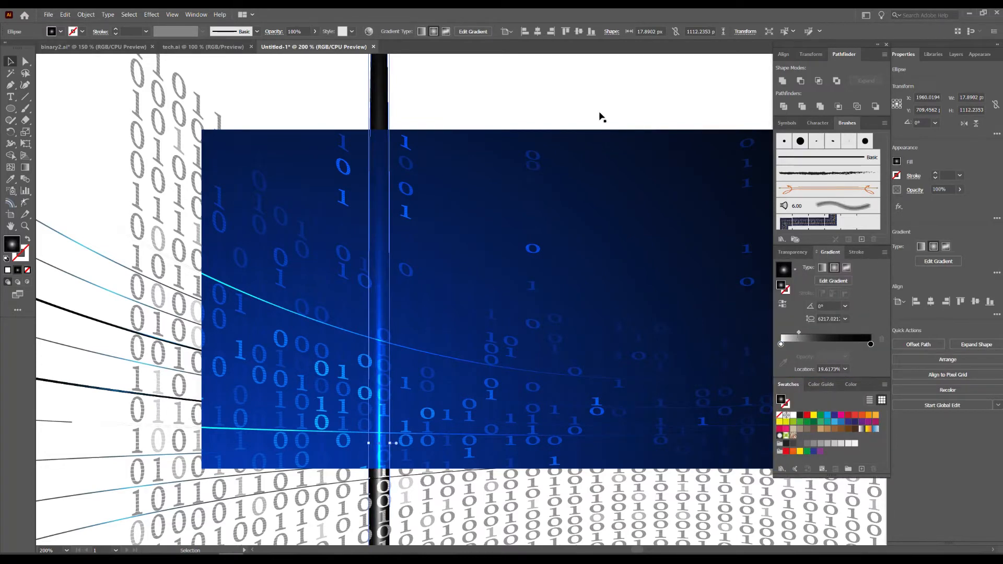
click(592, 91)
drag(381, 249, 379, 285)
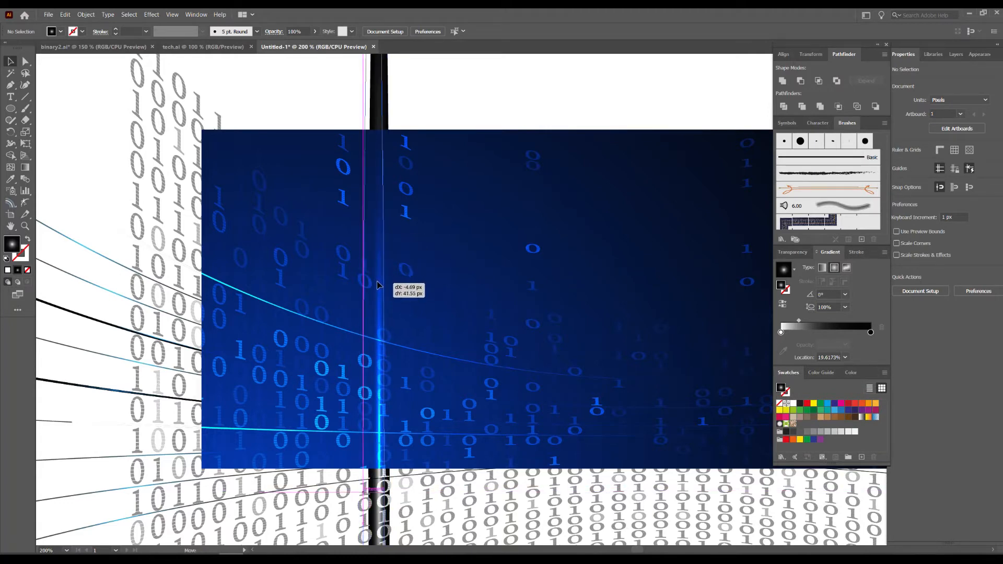
click(538, 94)
Place two copies of the light beam to its left, setting the one in between noticeably lower.
scroll(533, 148, up, 3)
scroll(534, 148, left, 2)
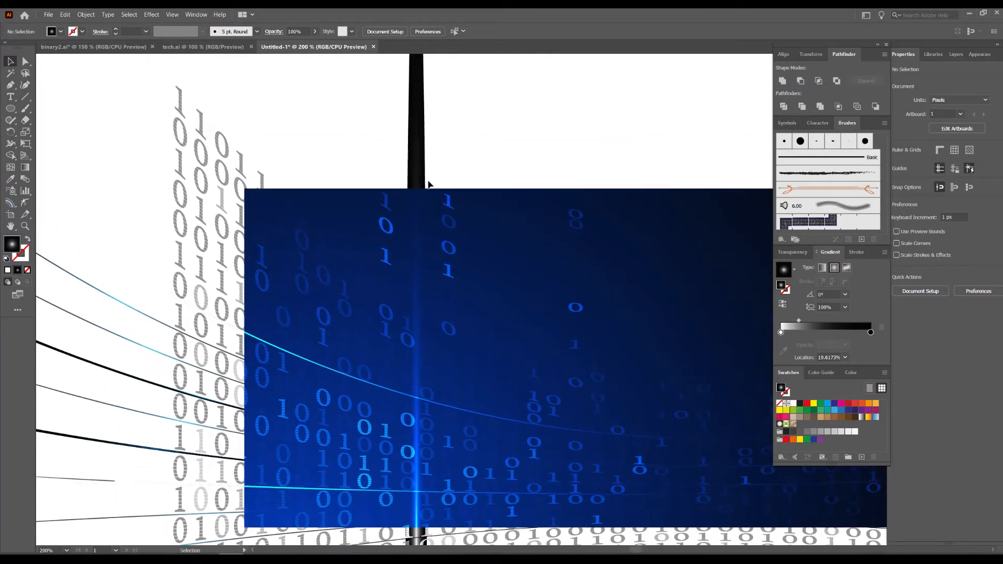
drag(420, 259, 337, 230)
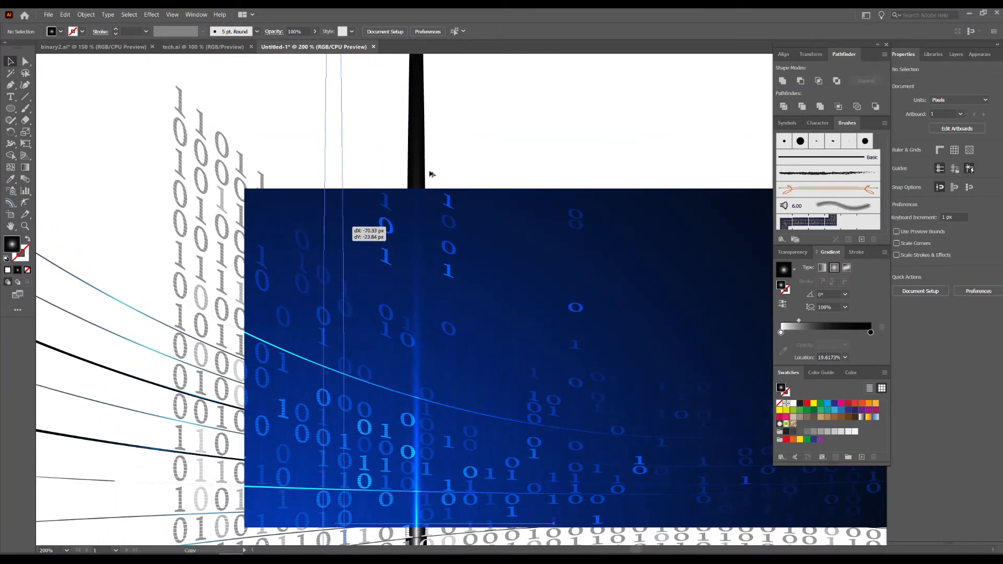
click(560, 112)
drag(343, 157, 381, 329)
click(585, 141)
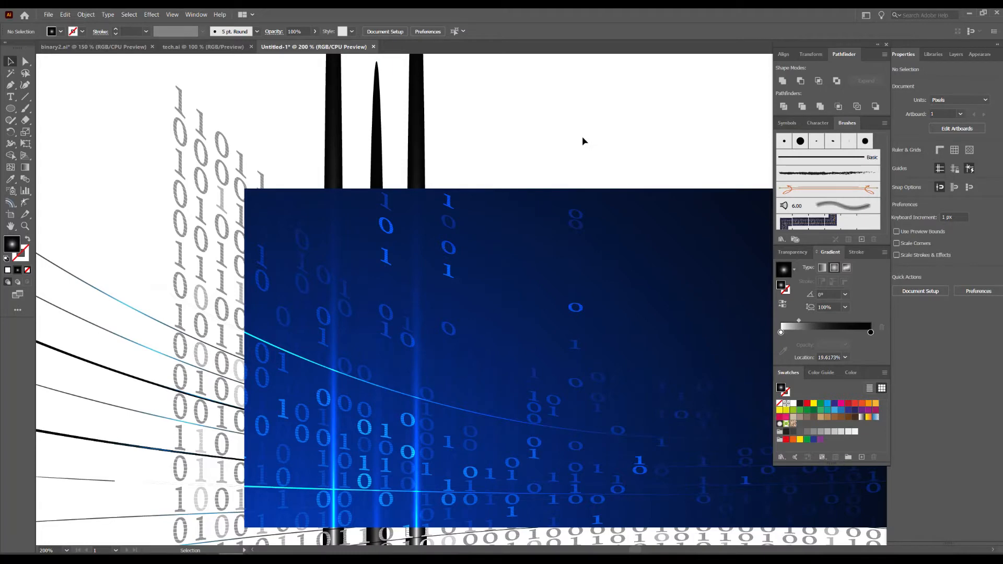
Place another copy of the beam as the leftmost one, about 70 px left of and 88 px above its source.
drag(548, 160, 636, 140)
drag(428, 285, 385, 231)
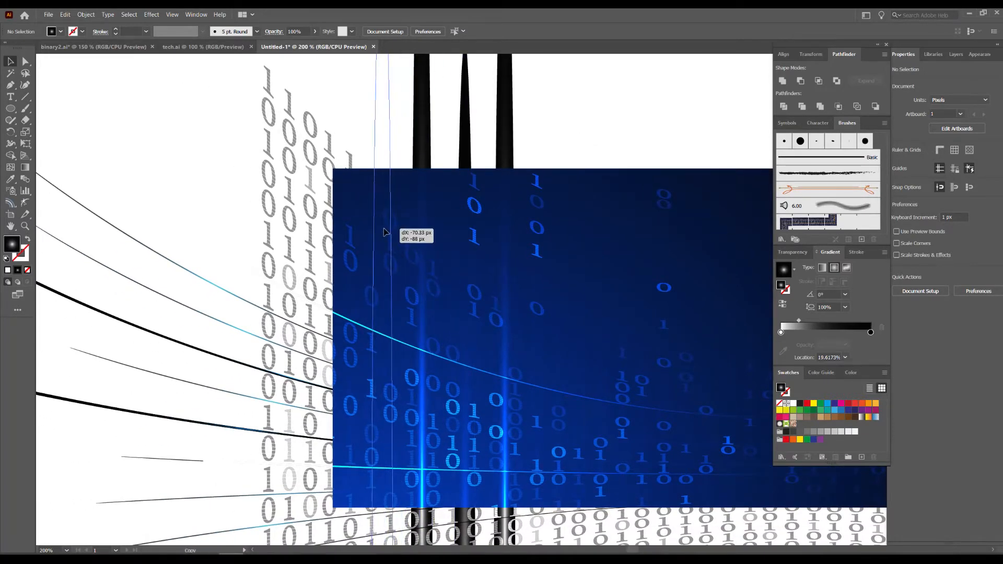
click(620, 113)
drag(640, 129, 557, 114)
Copy the leftmost beam about 15 px to the right and narrow the copy to about 4.8 px wide.
drag(301, 349, 321, 353)
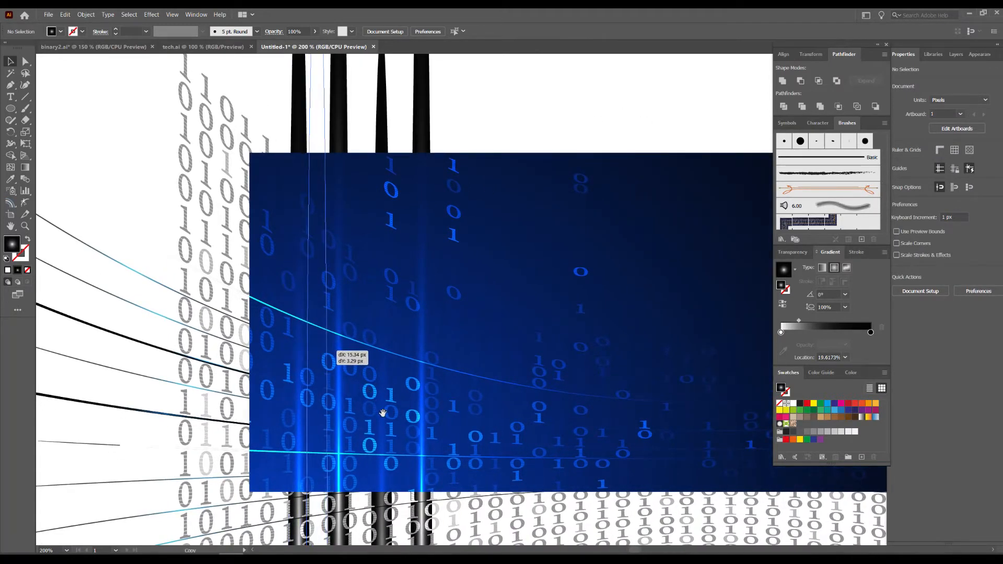
drag(389, 427, 474, 140)
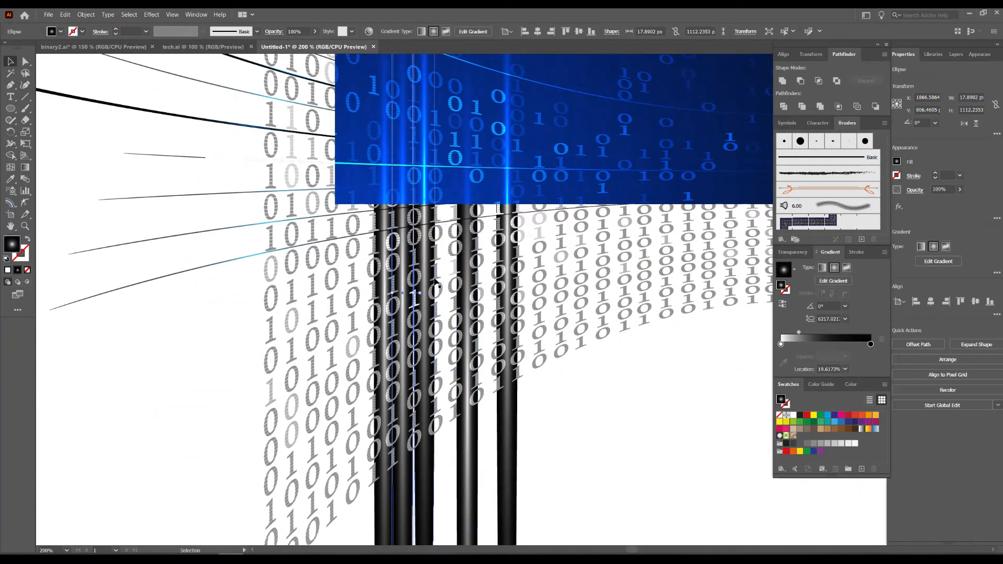
scroll(420, 296, up, 1)
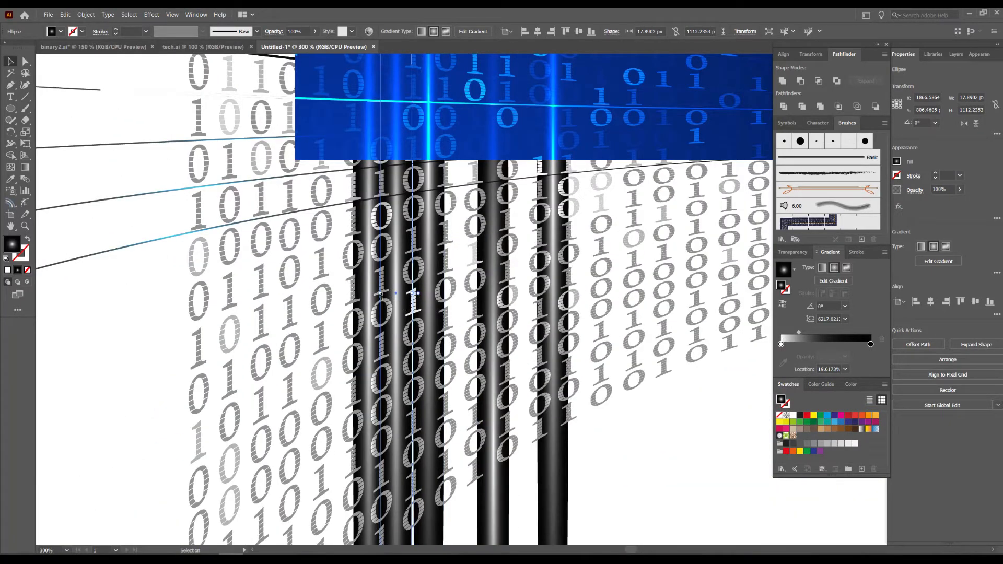
drag(379, 296, 393, 298)
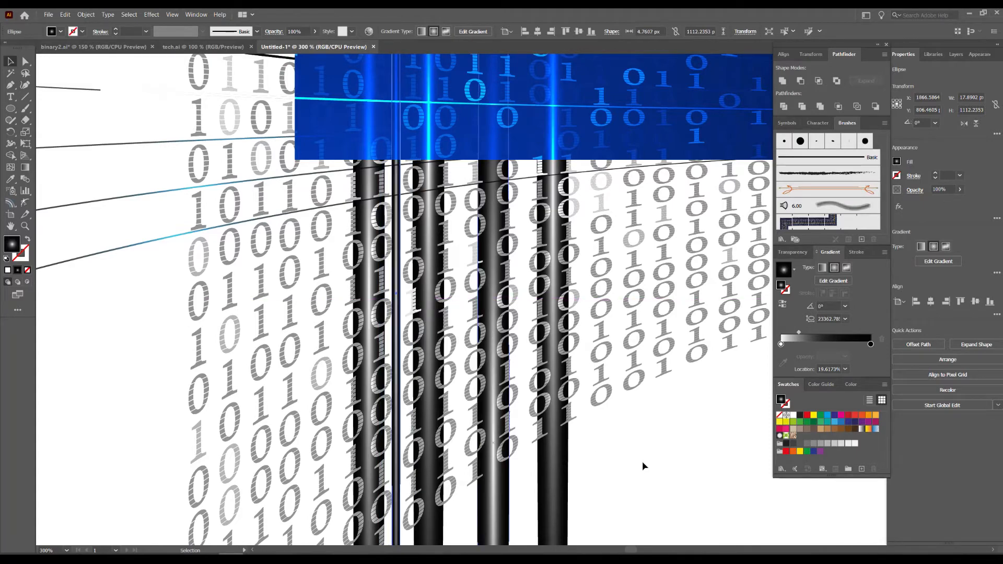
click(643, 466)
Copy the thin beam about 34 px left and 103 px up, near the blue rectangle's left edge.
scroll(575, 428, up, 5)
scroll(575, 428, left, 1)
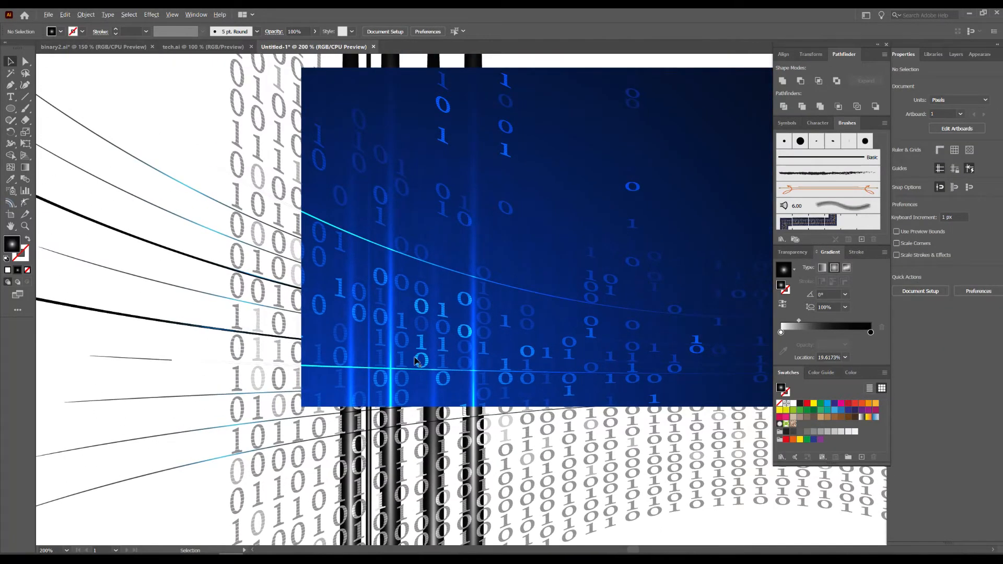
scroll(426, 351, down, 2)
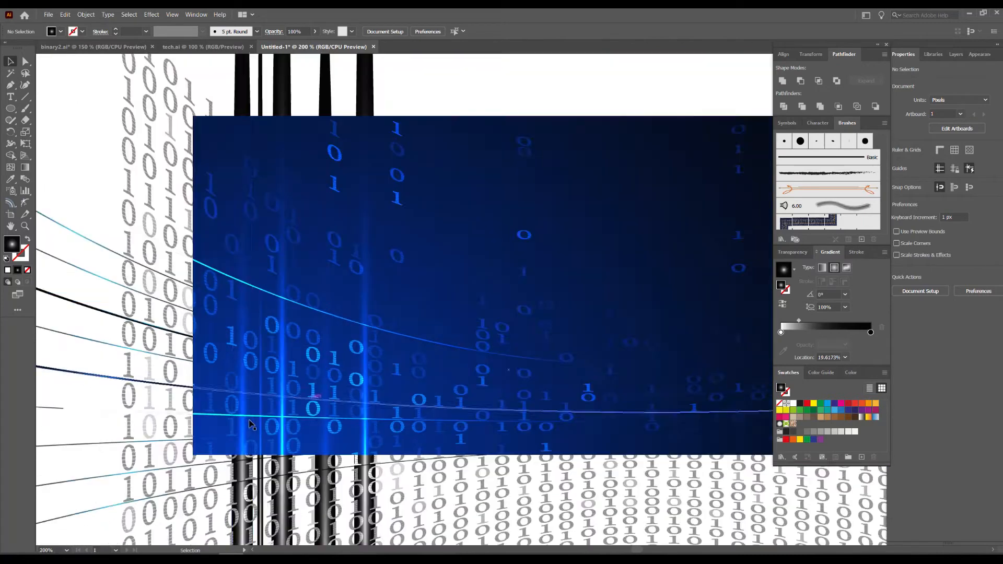
drag(259, 397, 168, 228)
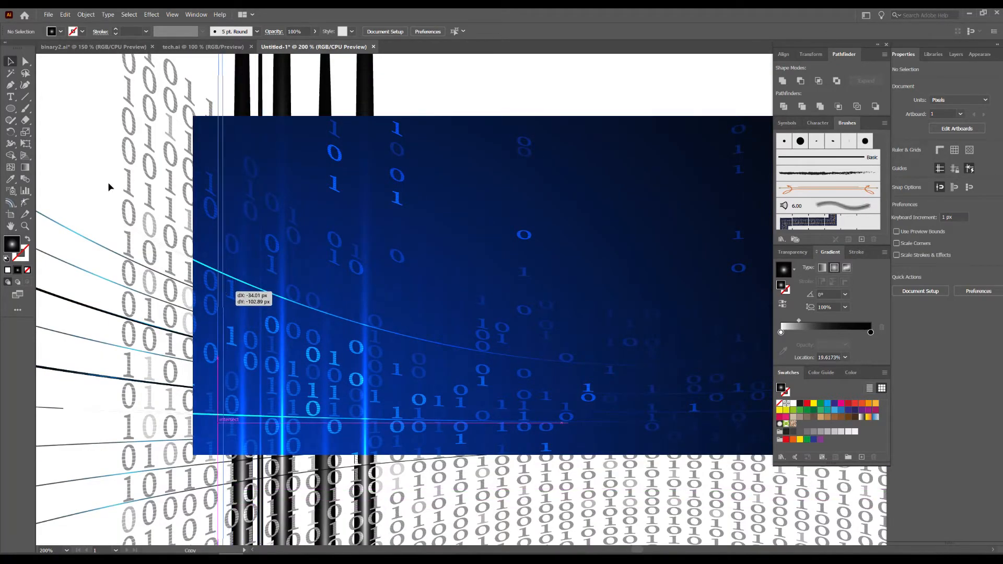
click(494, 87)
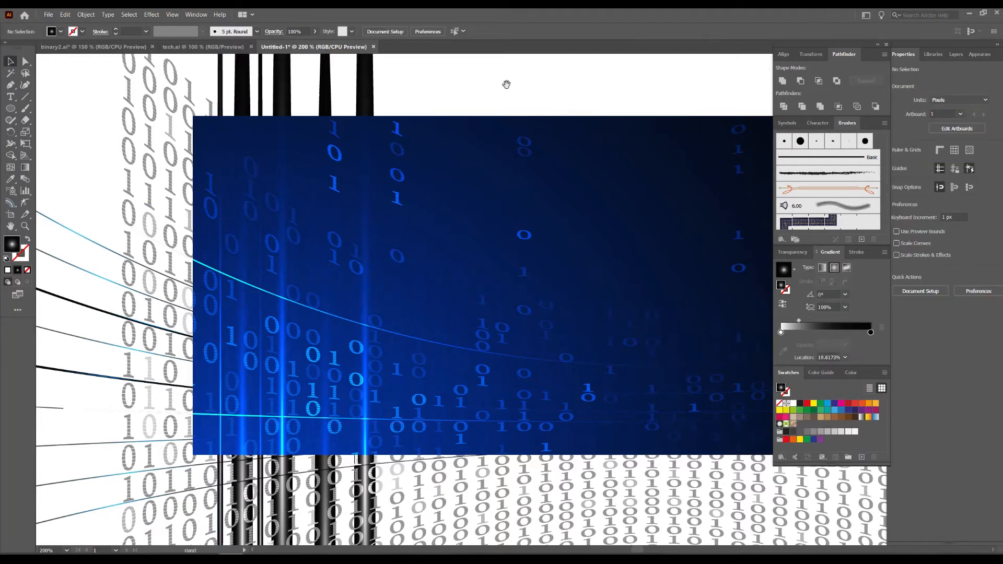
Move the brightest wide beam in the left group straight down by about 65 px.
drag(506, 84, 425, 93)
scroll(443, 203, down, 1)
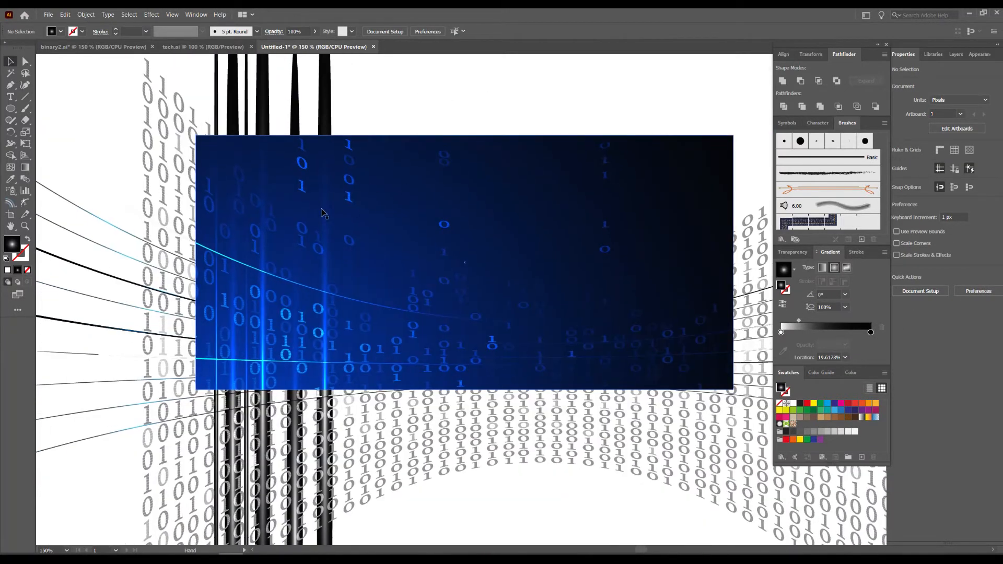
drag(263, 219, 259, 286)
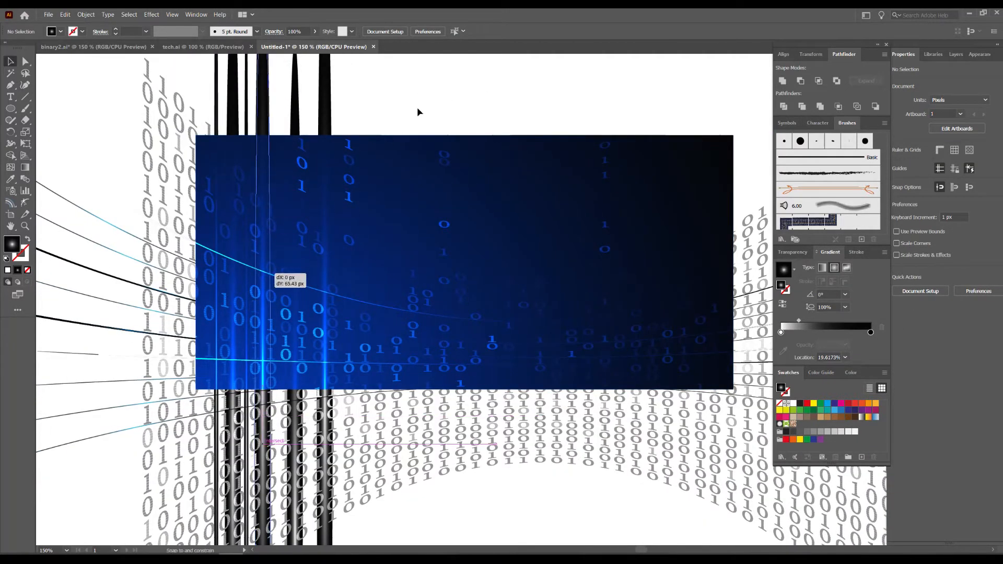
click(450, 94)
Copy the rightmost beam into the dark right half of the rectangle and lower the copy by about 80 px.
drag(453, 93, 405, 138)
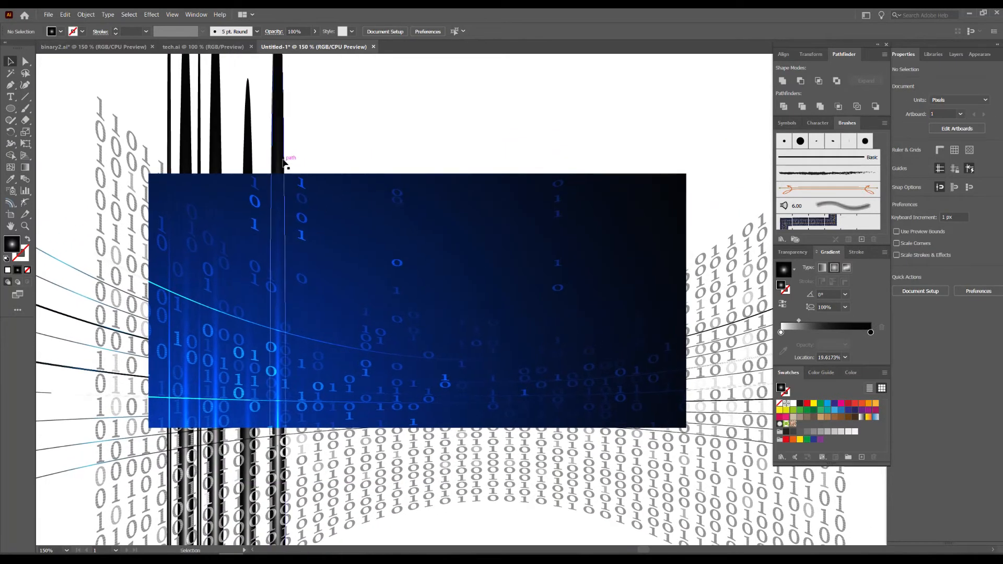
drag(278, 171, 516, 202)
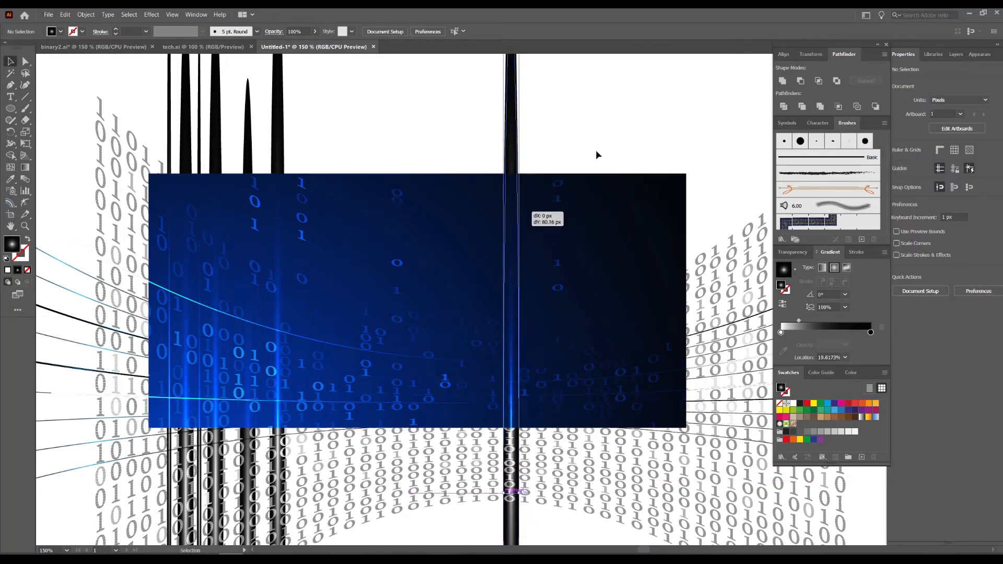
key(space)
drag(668, 138, 596, 114)
click(595, 111)
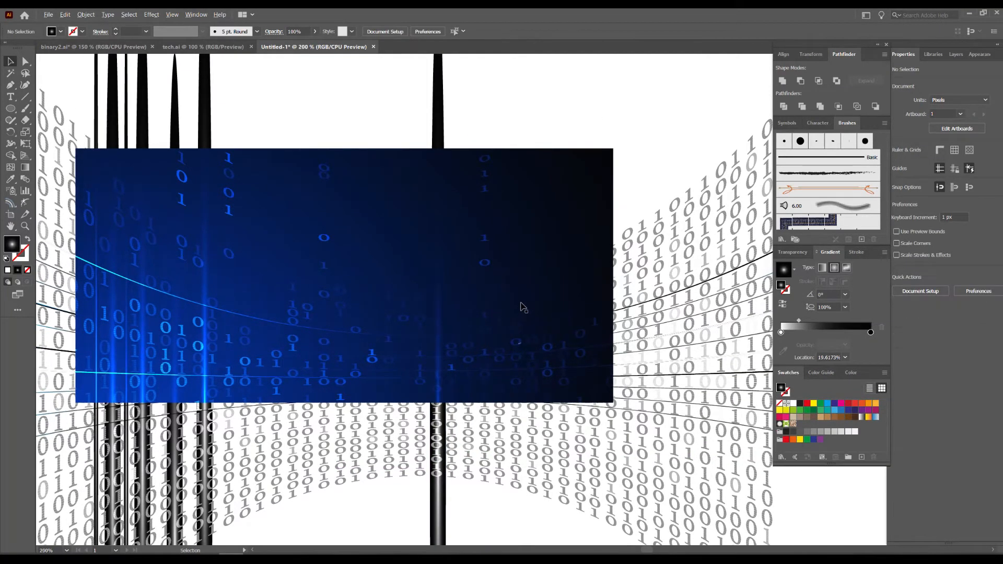
Nudge the new beam slightly right and place a copy of it about 55 px right and 47 px higher.
scroll(521, 309, up, 1)
scroll(412, 410, up, 1)
drag(415, 419, 425, 420)
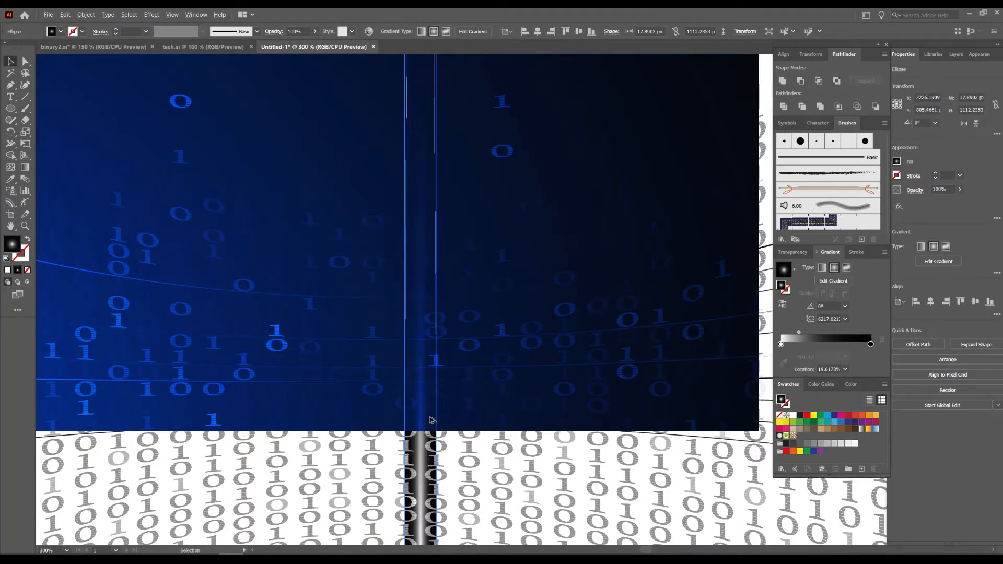
scroll(380, 423, down, 1)
drag(321, 350, 363, 307)
click(514, 176)
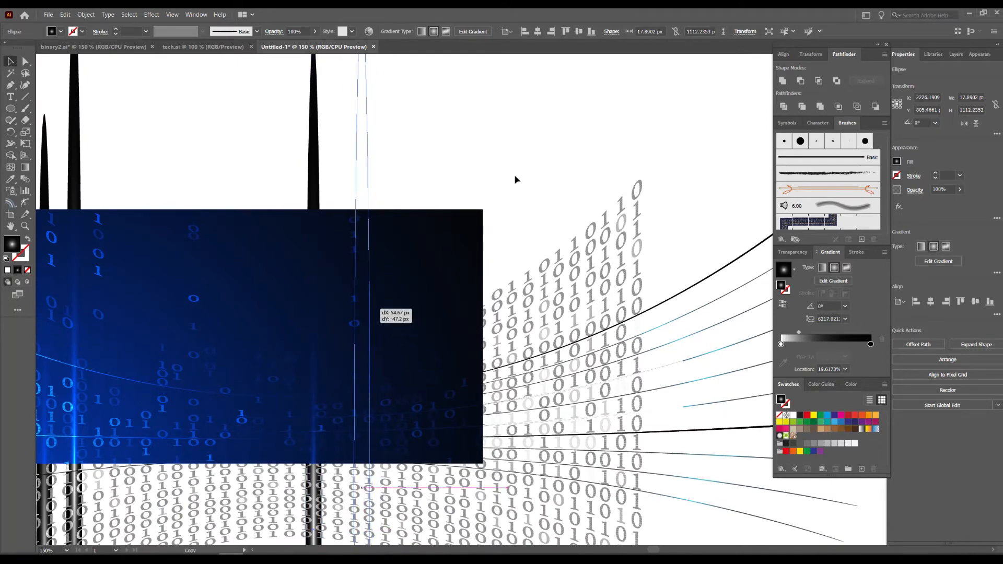
Copy a thin beam from the left group about 469 px right and 52 px up, and shift the copy about 8 px right.
drag(546, 201, 596, 176)
scroll(494, 350, up, 1)
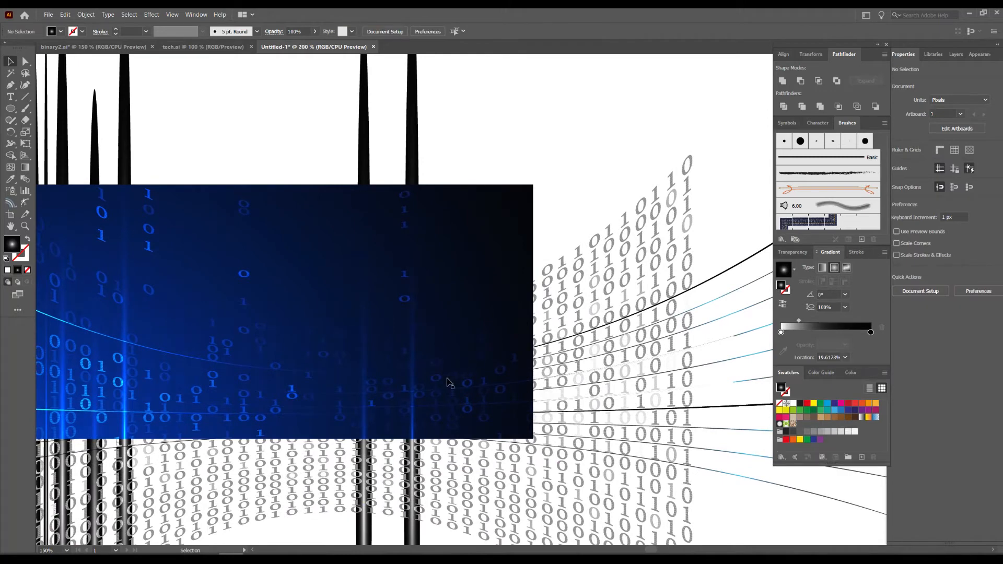
drag(260, 364, 454, 293)
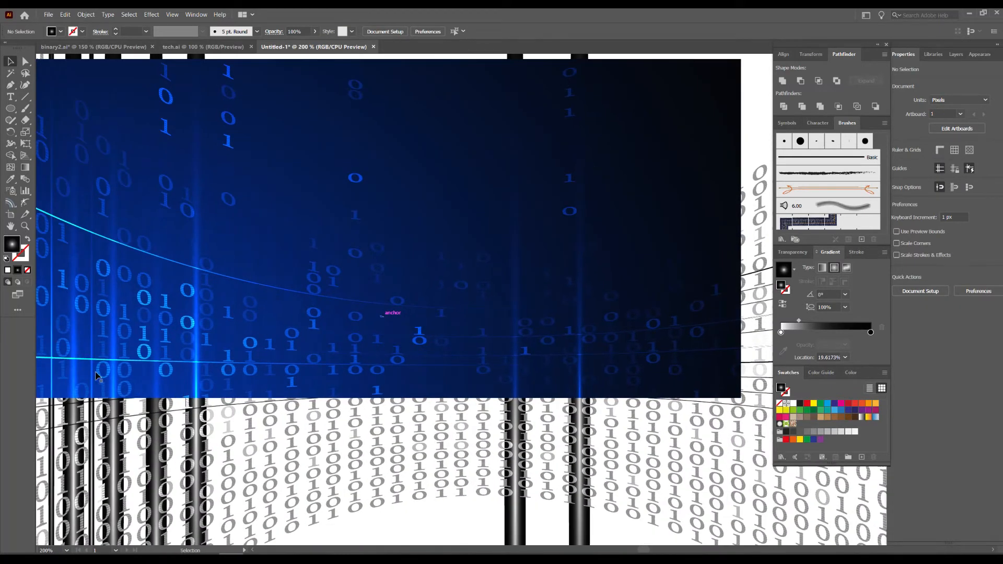
drag(193, 376, 648, 329)
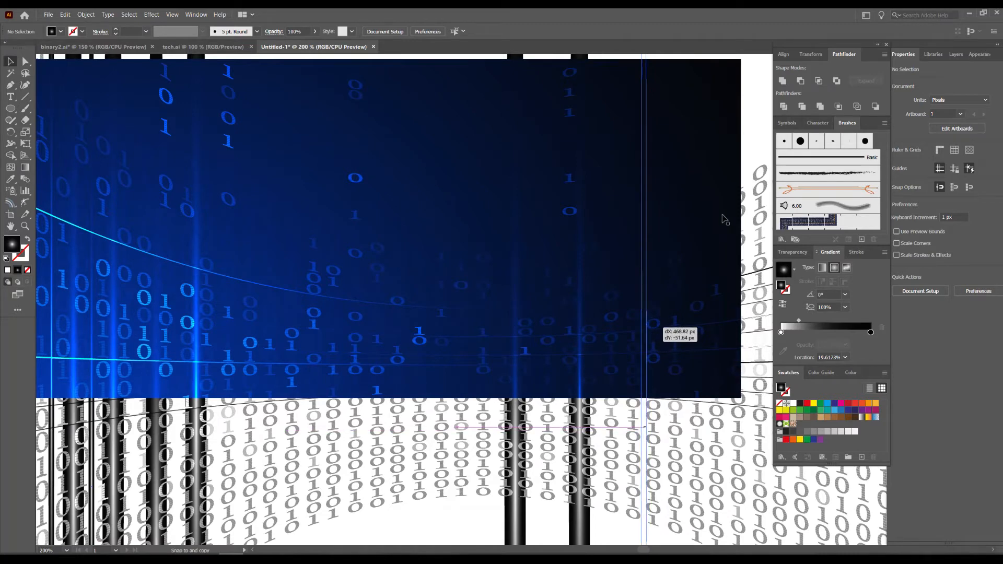
drag(759, 126, 666, 145)
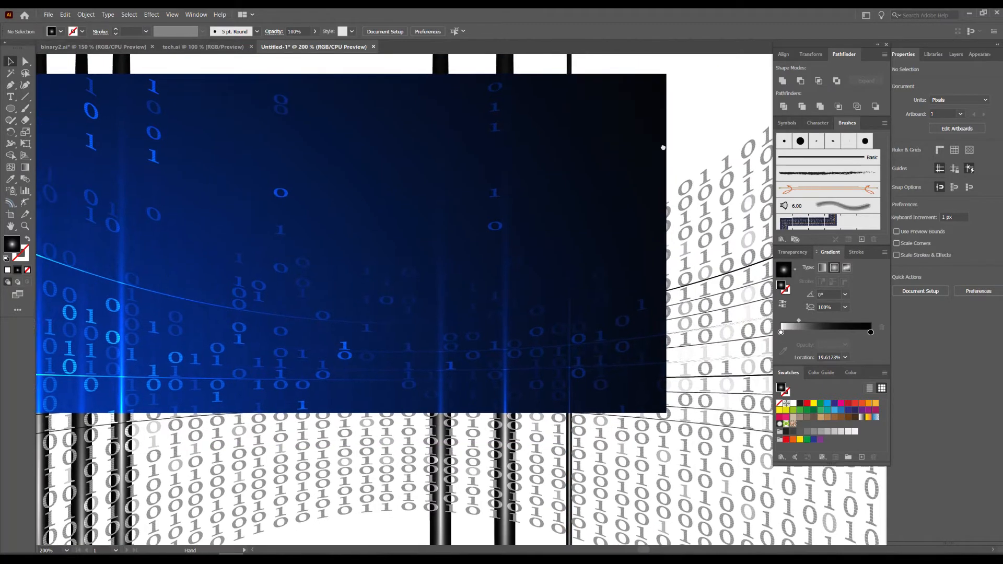
drag(555, 404, 563, 404)
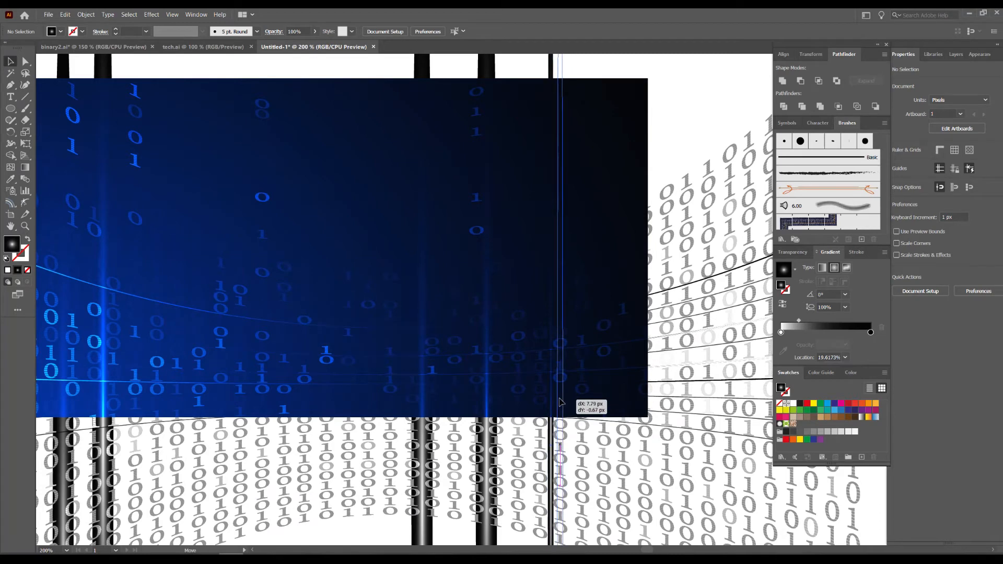
Copy the rightmost thin beam twice toward the rectangle's dark right edge, making three separately spaced thin beams.
click(710, 99)
drag(711, 100, 688, 100)
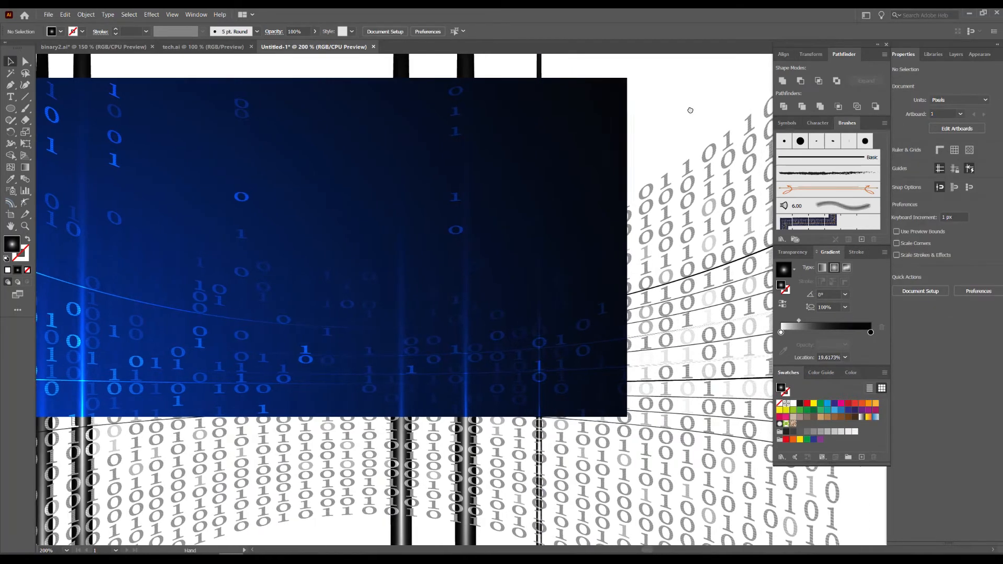
drag(583, 356, 462, 343)
mouse_move(431, 401)
mouse_down()
mouse_move(481, 376)
mouse_move(439, 350)
mouse_up()
scroll(439, 351, up, 1)
mouse_move(393, 429)
mouse_down()
mouse_move(452, 370)
mouse_move(462, 373)
mouse_up()
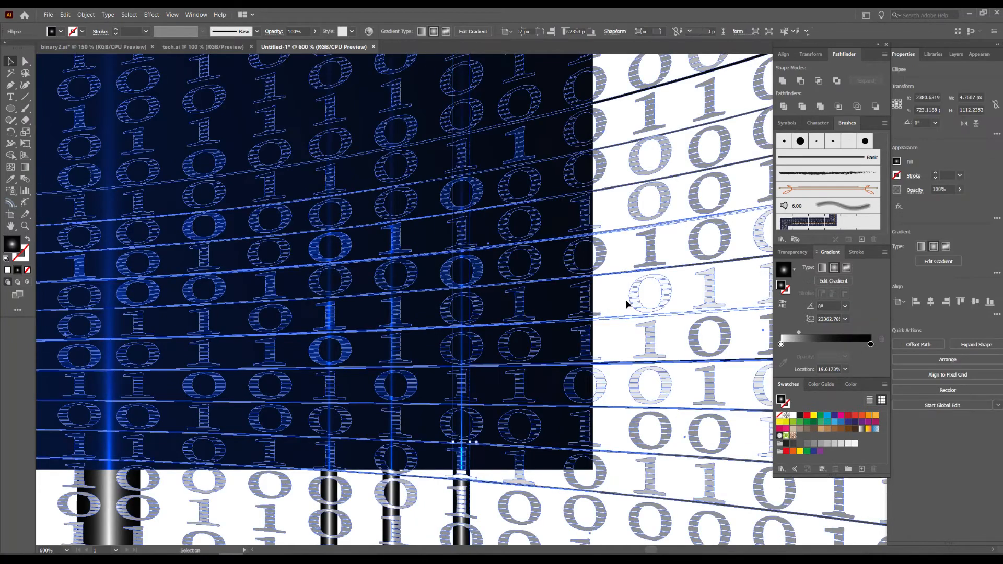
Duplicate the rightmost thin beam twice close beside itself, the last copy about 6.5 px to the right, forming a tight trio.
click(614, 298)
drag(613, 298, 609, 330)
drag(473, 338, 462, 339)
click(629, 329)
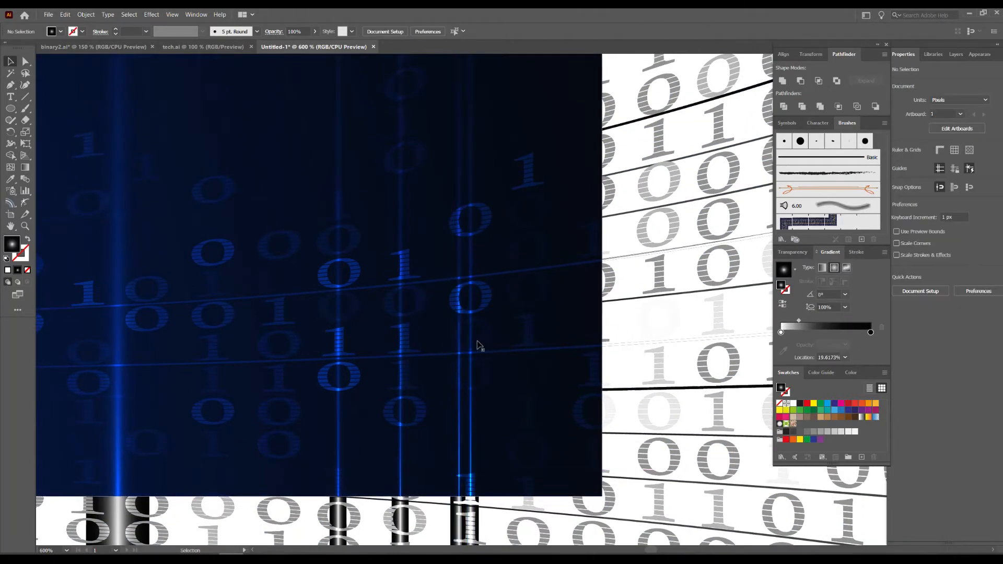
drag(465, 348, 522, 341)
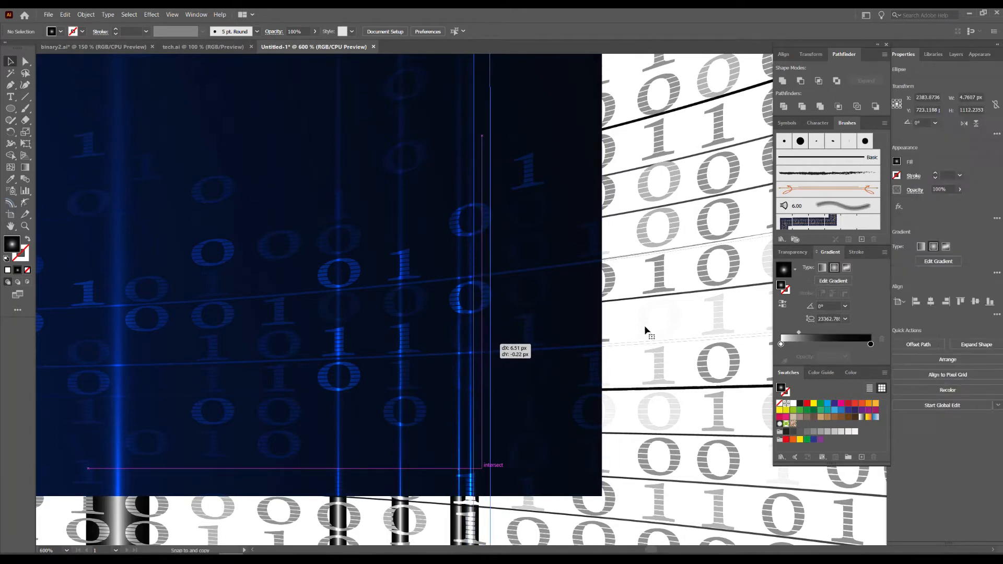
click(646, 330)
click(628, 319)
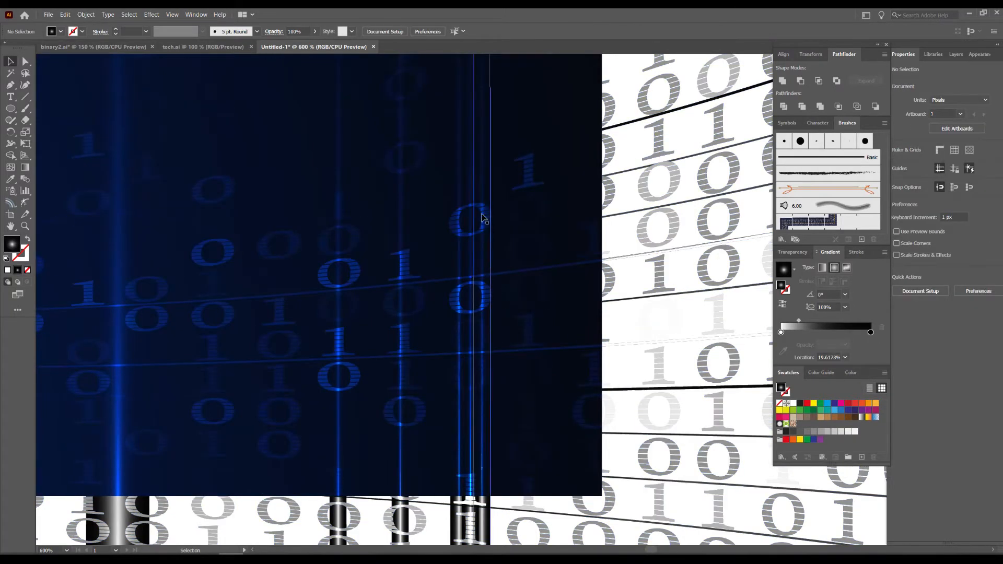
scroll(557, 291, up, 1)
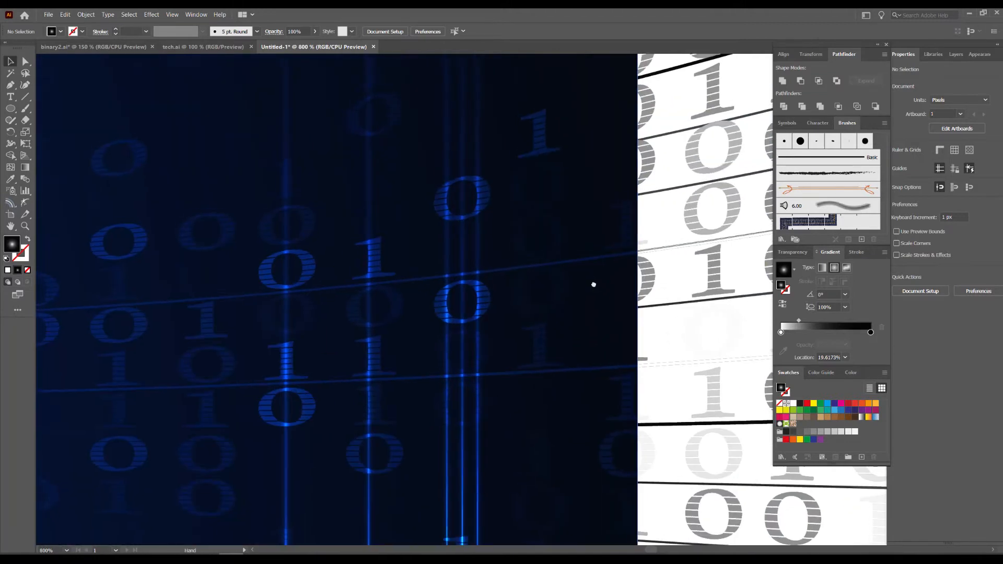
scroll(602, 308, down, 2)
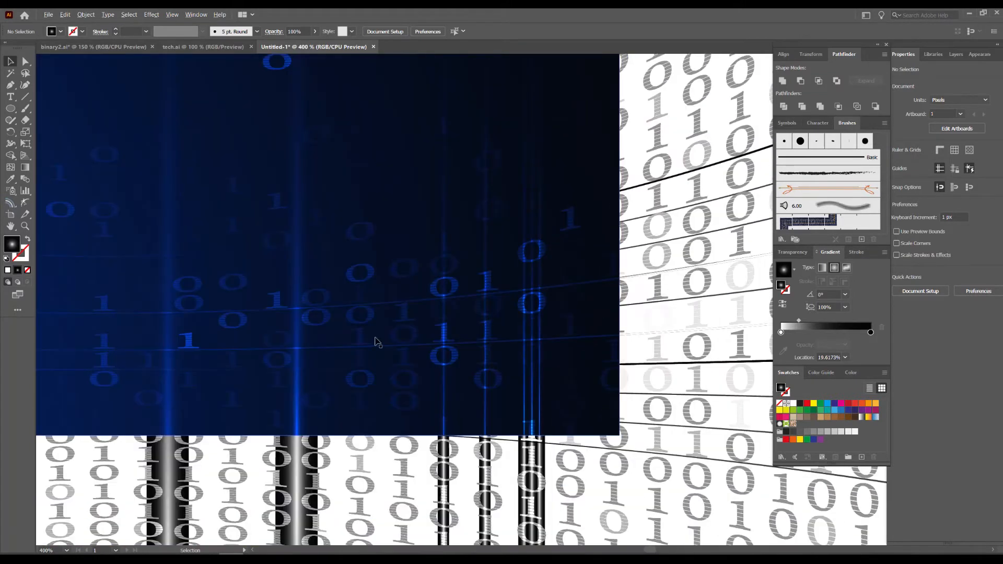
Copy a wide beam about 127 px right into the gap between the two thin beams and raise it to Y about 765 px.
mouse_move(167, 309)
mouse_down()
mouse_move(518, 442)
mouse_move(578, 442)
mouse_move(463, 444)
mouse_up()
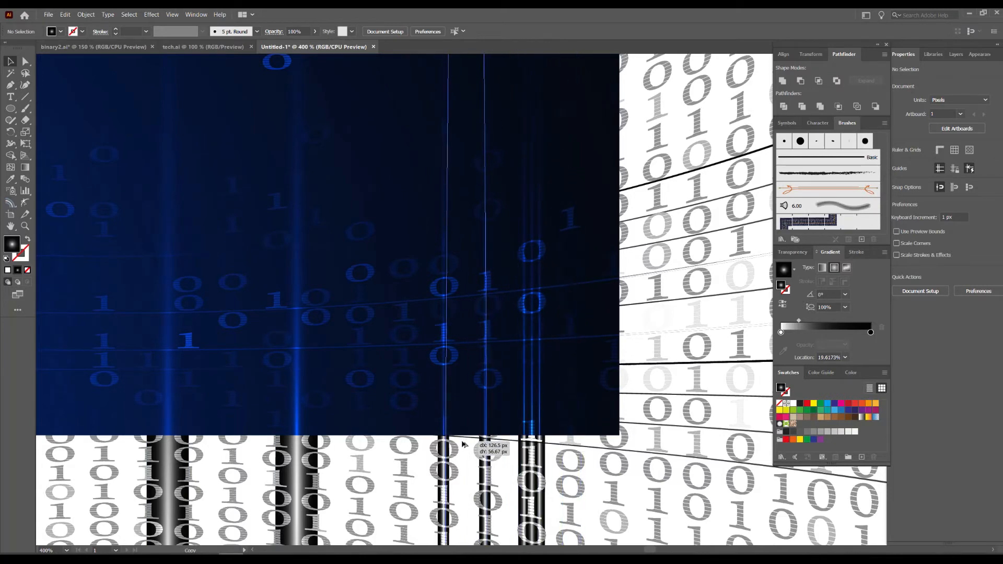
drag(602, 376, 605, 375)
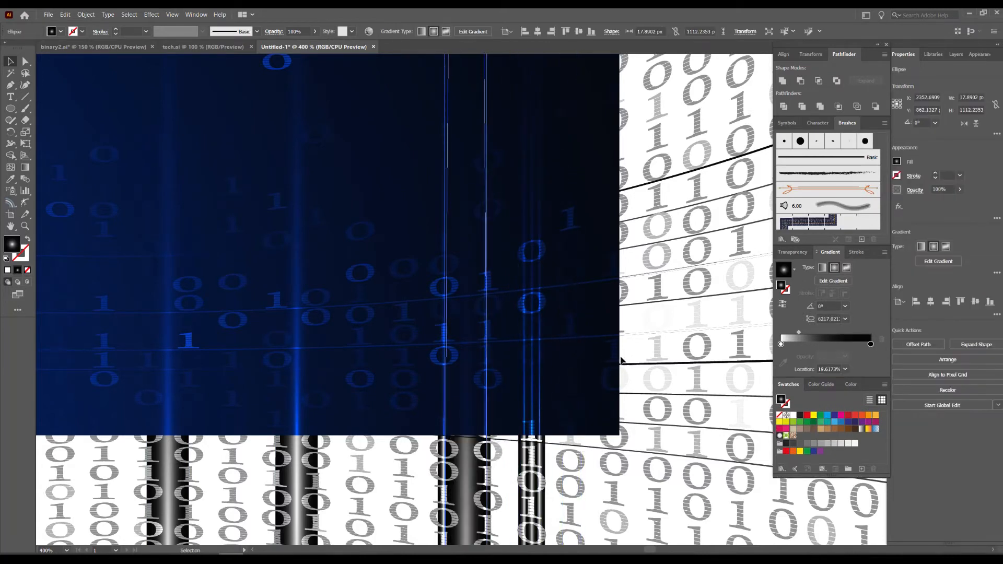
drag(464, 410, 464, 301)
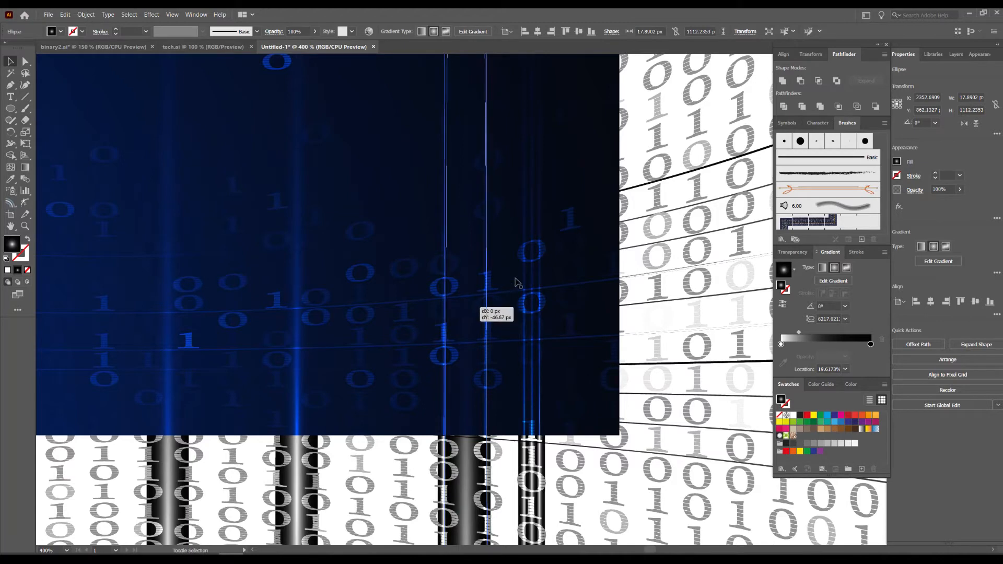
drag(476, 422, 489, 306)
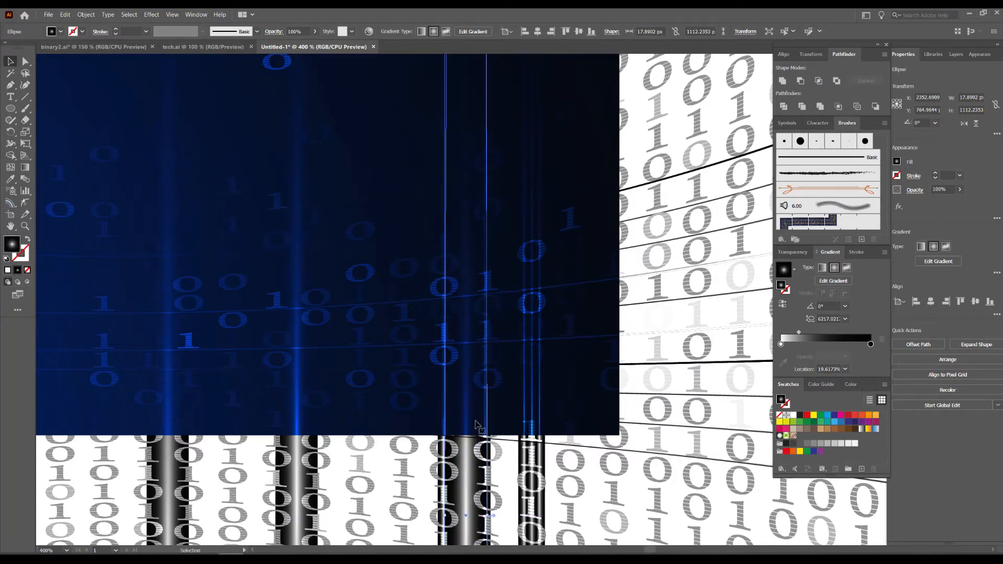
click(642, 325)
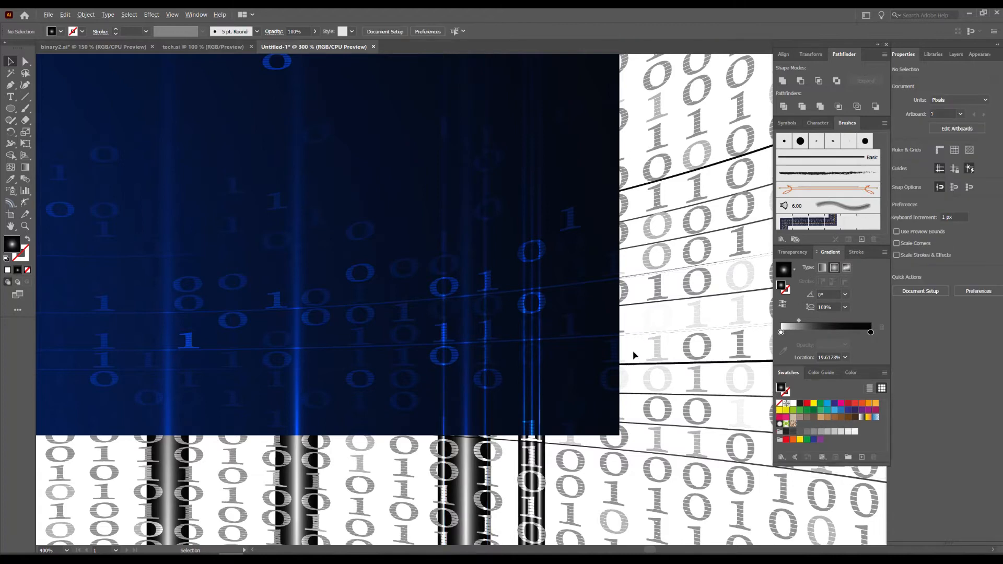
scroll(633, 353, down, 2)
drag(624, 317, 619, 327)
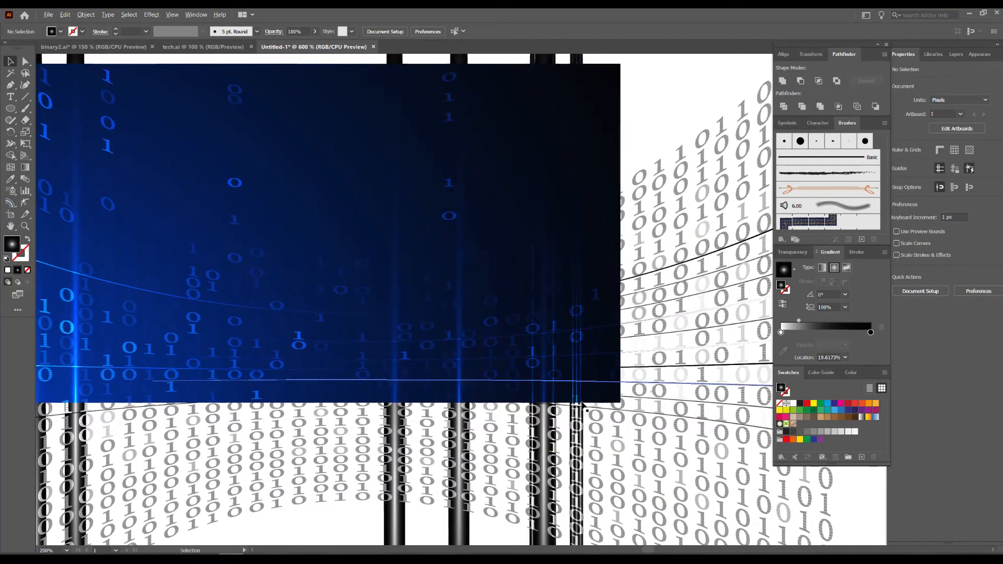
scroll(583, 406, up, 3)
scroll(581, 406, down, 4)
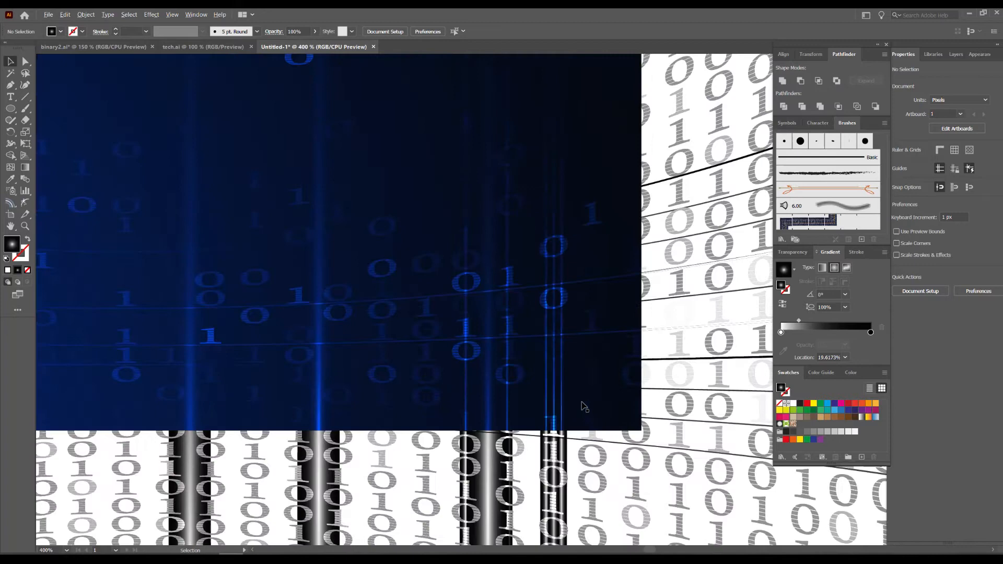
drag(588, 350, 554, 370)
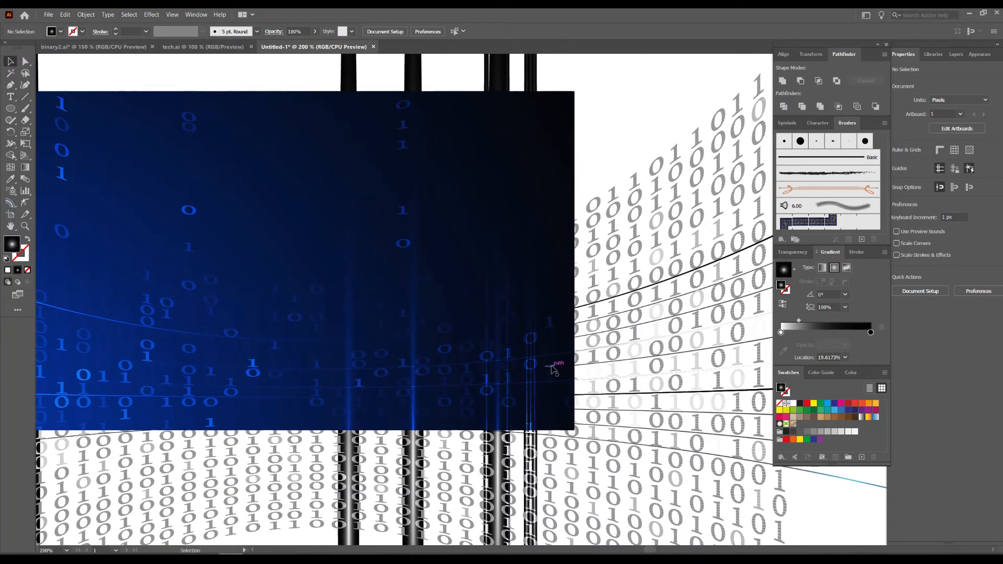
Draw a rectangle on the empty pasteboard above the artboard, reduce its height and fill it white.
scroll(546, 319, down, 3)
drag(586, 169, 428, 383)
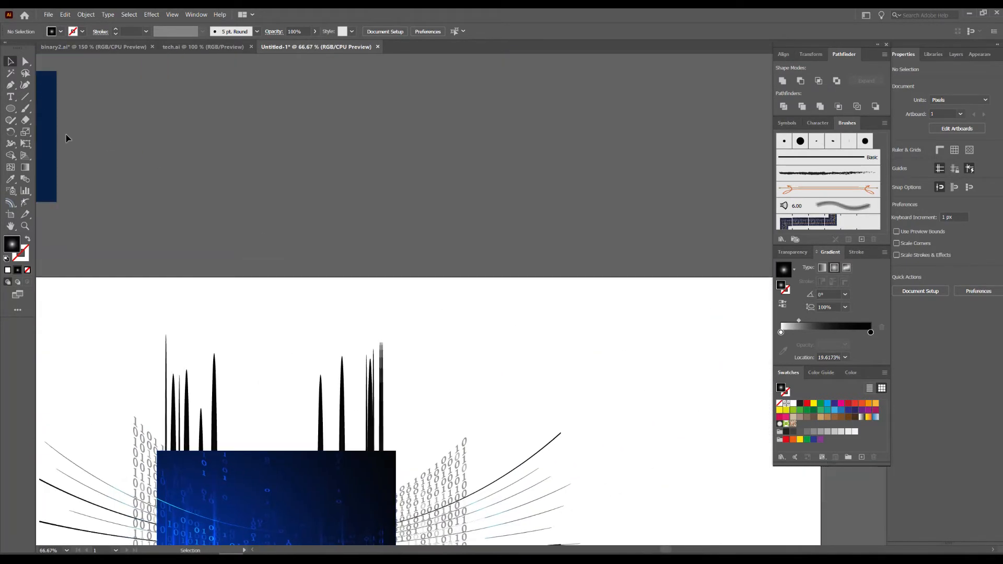
drag(11, 108, 582, 175)
key(v)
scroll(532, 141, up, 1)
drag(462, 121, 461, 250)
click(793, 403)
click(547, 262)
Build a short horizontal bar on the white rectangle's right side and a much longer bar crossing it, both about 40 px high.
drag(484, 279, 547, 243)
drag(589, 280, 415, 303)
drag(420, 300, 646, 300)
drag(671, 268, 671, 267)
Copy the short bar, narrow the copy to about 65 px wide, and place it just above the large rectangle.
drag(574, 274, 370, 246)
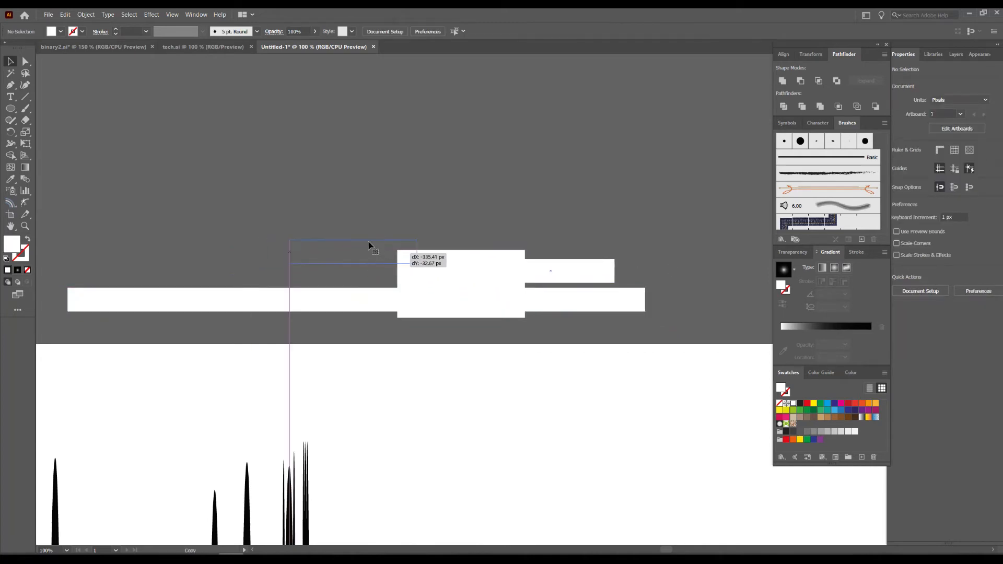
drag(295, 252, 361, 253)
drag(367, 250, 433, 238)
Copy the small rectangle 90 px to the left and repeat the copy to make a row of five.
drag(433, 239, 380, 239)
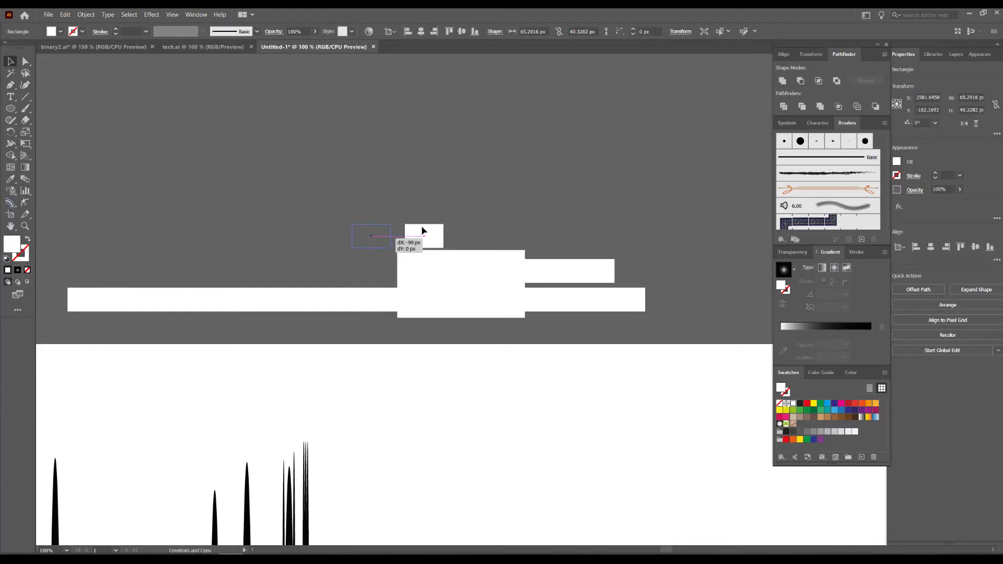
key(ctrl+d)
key(ctrl+d)
key(ctrl+d)
click(374, 217)
Copy a small rectangle over the large one and reshape it into a vertical bar about 254 px tall and 11.5 px wide.
drag(322, 243, 486, 180)
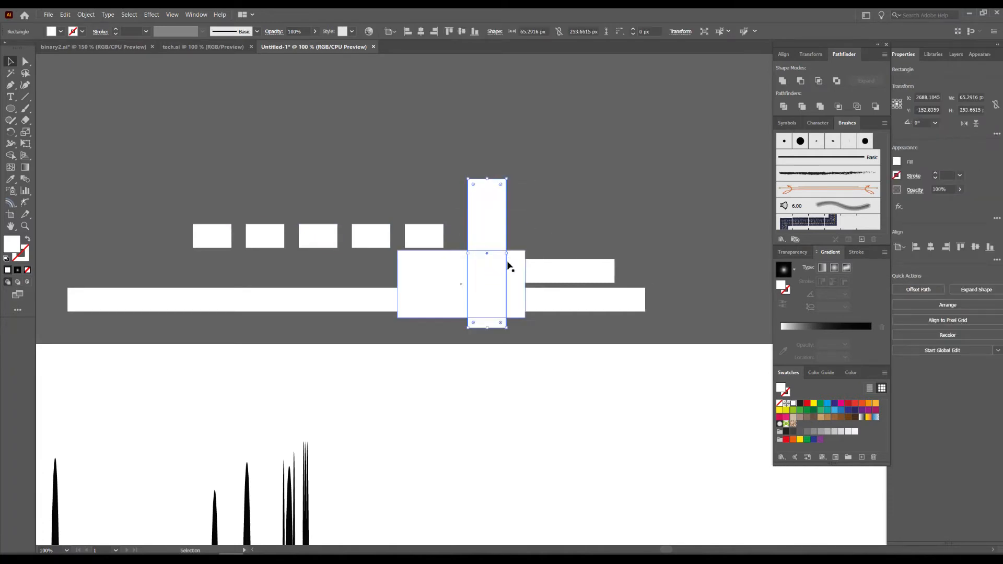
drag(507, 252, 475, 252)
click(510, 242)
Copy the vertical bar about 80 px left and 26 px down, and narrow the copy to 5.77 px.
scroll(510, 243, up, 1)
drag(562, 213, 603, 193)
drag(491, 208, 423, 236)
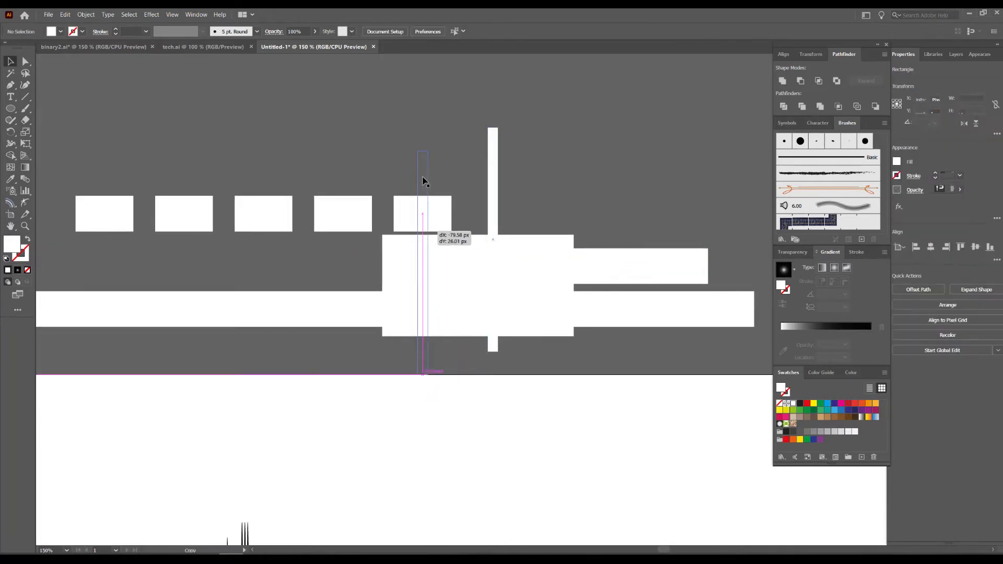
drag(454, 284, 423, 265)
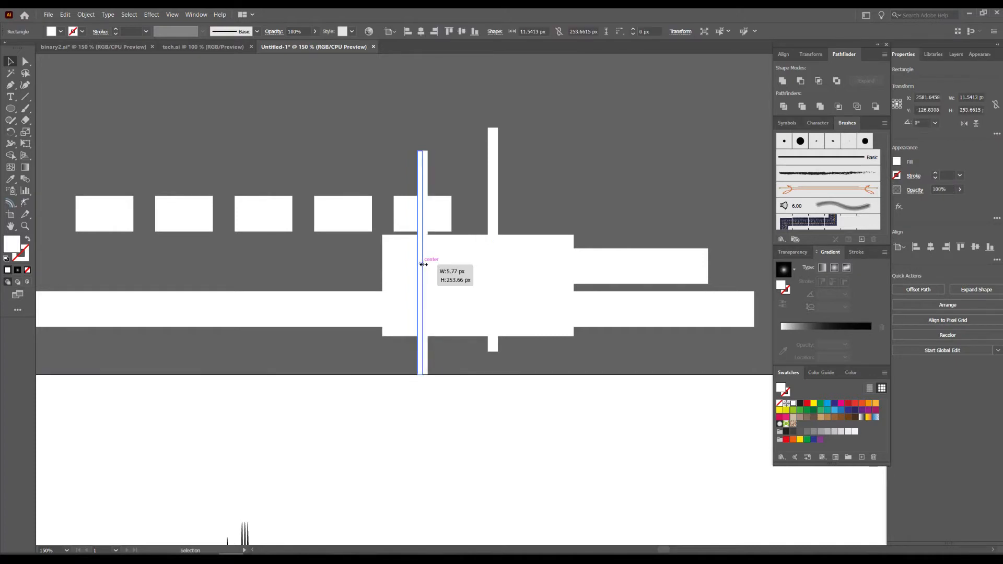
Copy the narrow vertical strip slightly to the left and repeat the copy to make a row of eight evenly spaced strips.
drag(422, 177, 410, 177)
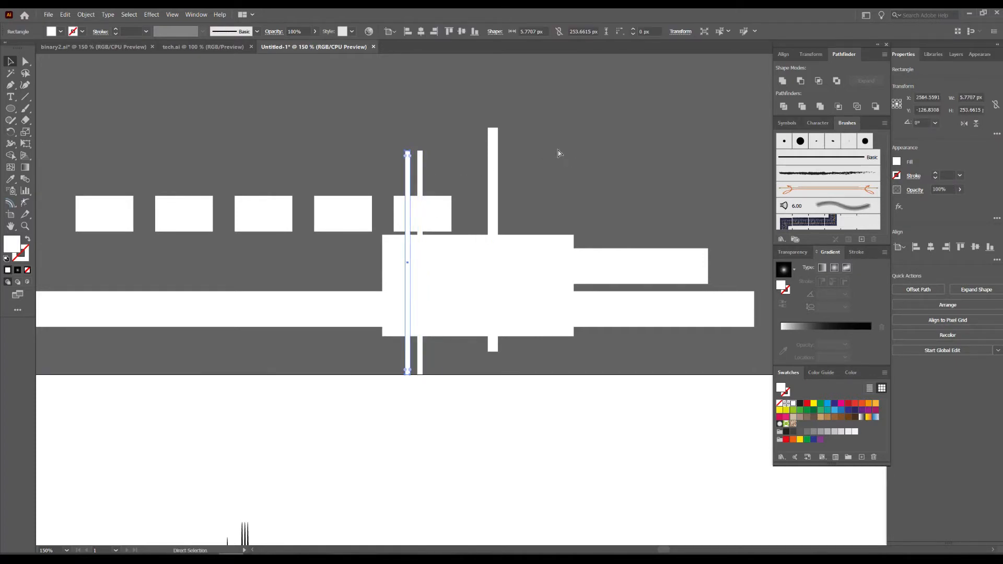
key(ctrl+d)
key(ctrl+d)
key(ctrl+d)
key(ctrl+d)
key(ctrl+d)
key(ctrl+d)
Lengthen the fifth strip from the left at both ends to about 360 px so it extends beyond the other strips.
drag(317, 107, 235, 111)
click(302, 157)
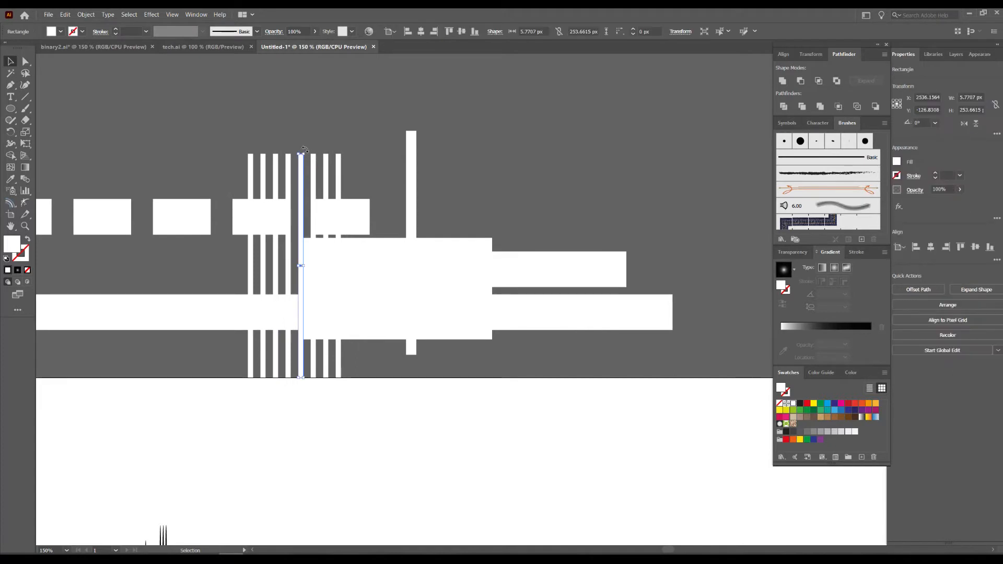
scroll(304, 150, up, 2)
drag(296, 157, 297, 62)
click(418, 159)
Copy a narrow strip to the right of the vertical bar, rotate the copy 90° and stretch it to about 694 px long.
scroll(419, 160, down, 1)
drag(515, 181, 366, 155)
drag(238, 161, 405, 178)
drag(417, 140, 295, 275)
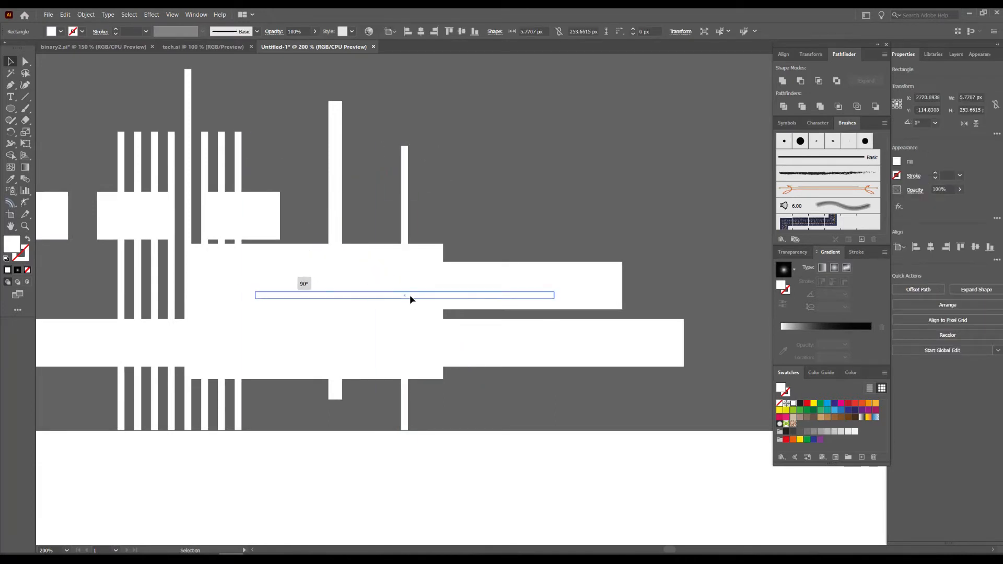
drag(412, 300, 406, 294)
drag(582, 297, 749, 274)
drag(68, 239, 889, 242)
drag(597, 257, 67, 224)
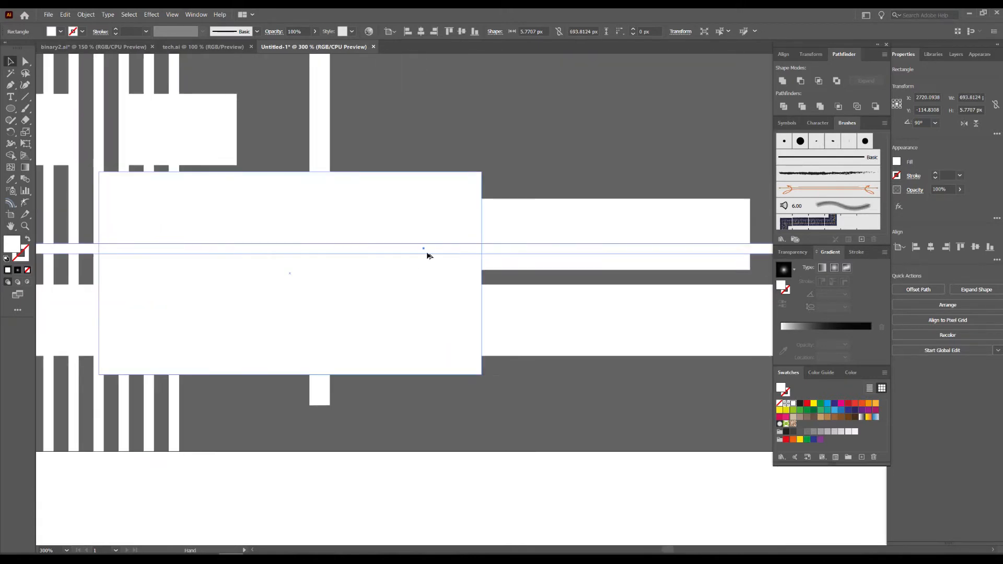
Thin the horizontal strip to about 1.2 px and copy it 5.44 px downward repeatedly to make a stack of seven lines.
scroll(427, 251, up, 2)
drag(418, 236, 438, 267)
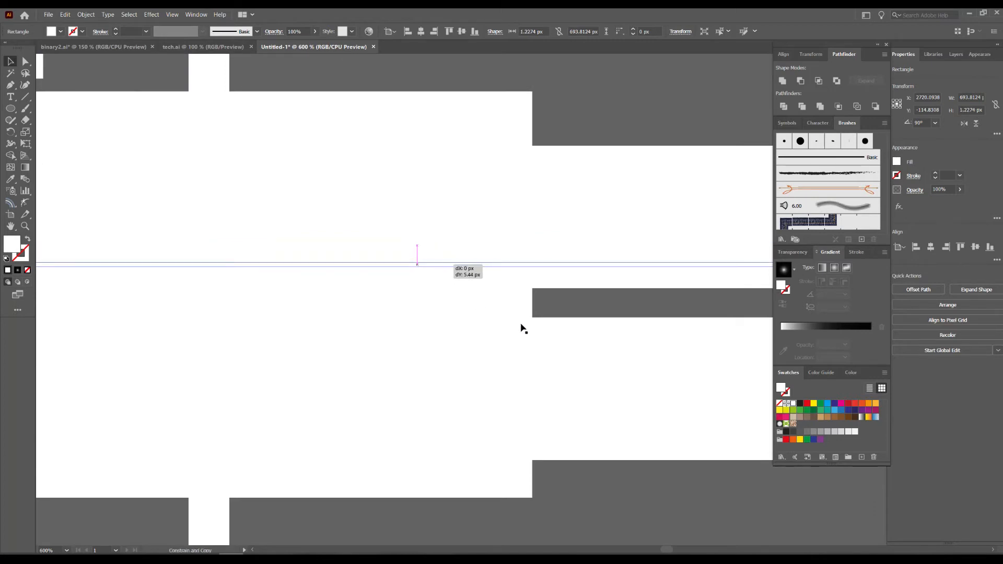
key(ctrl+d)
key(ctrl+d)
key(ctrl+d)
key(ctrl+d)
key(ctrl+d)
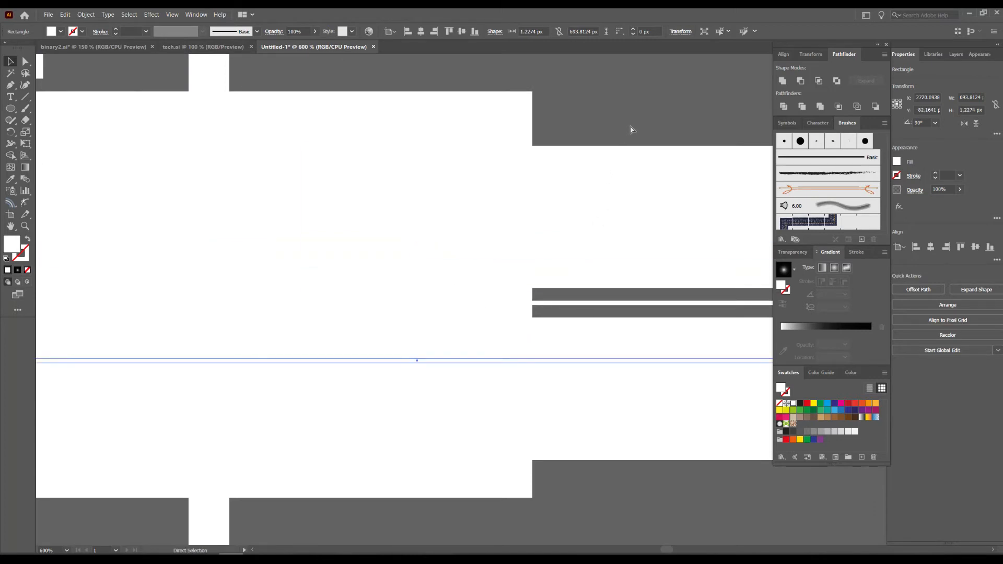
key(ctrl+shift+a)
scroll(608, 200, down, 4)
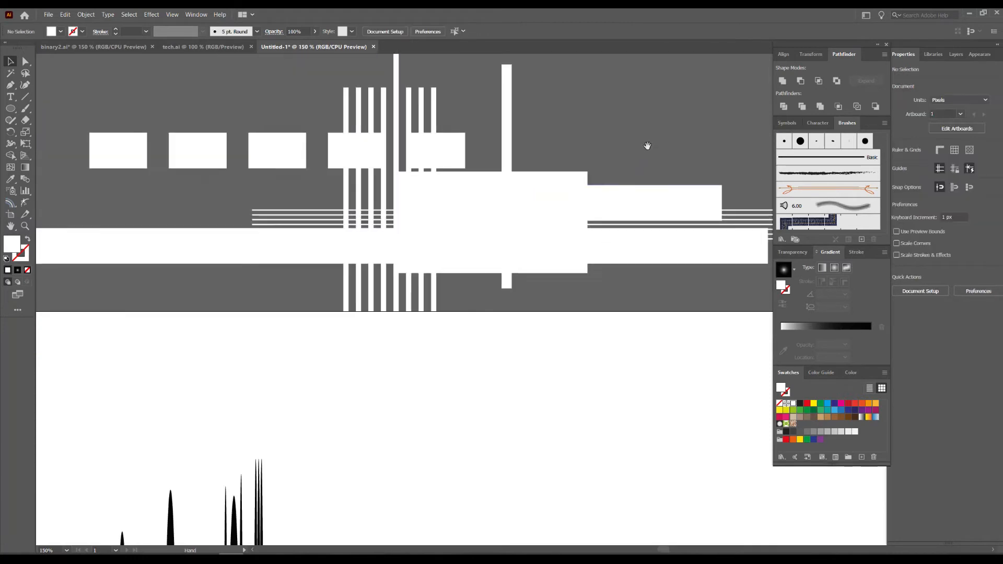
drag(648, 146, 601, 172)
scroll(102, 93, down, 1)
drag(186, 100, 269, 112)
drag(98, 97, 314, 193)
drag(608, 266, 606, 183)
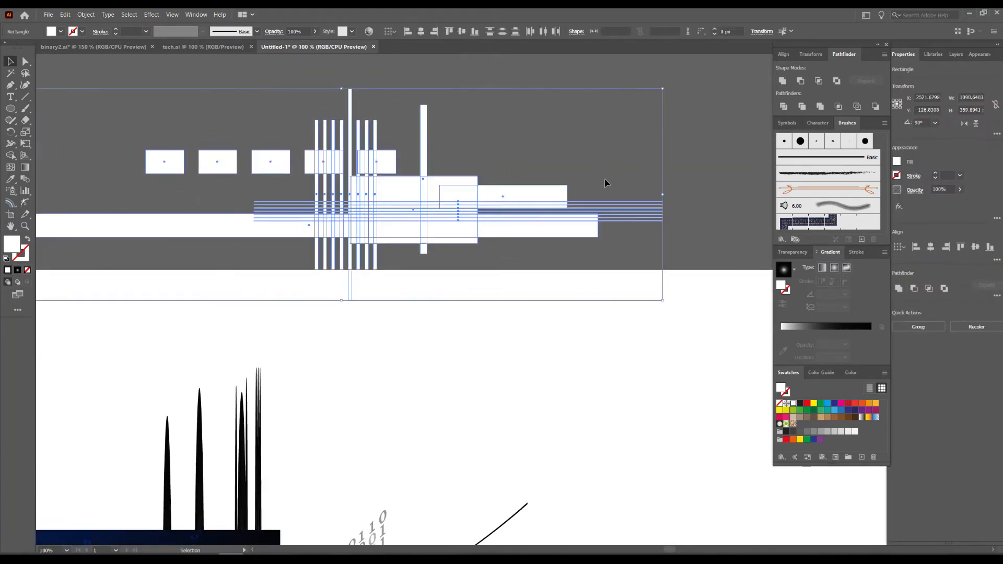
click(520, 132)
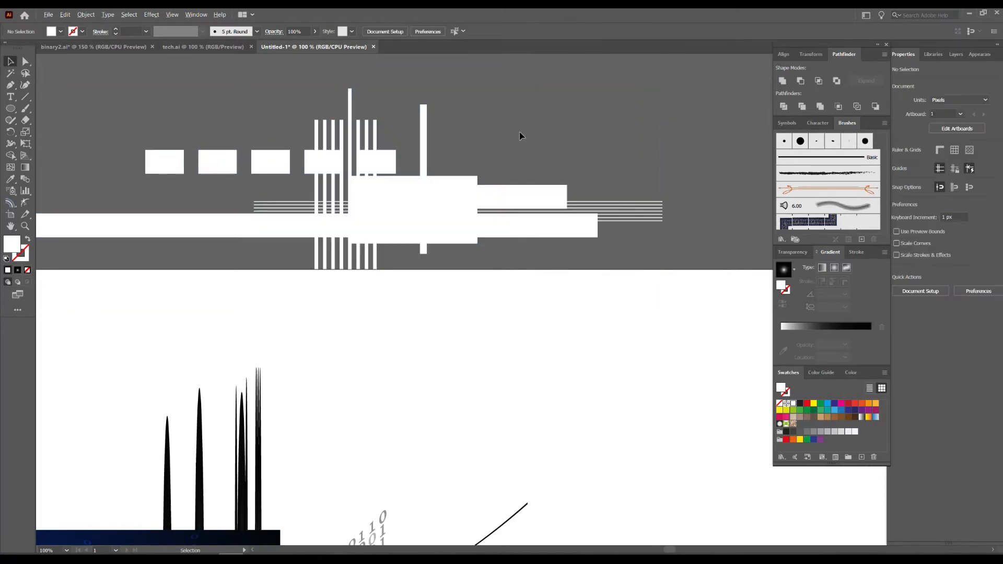
Select all the white bars, strips and rectangles above the artboard and group them.
scroll(527, 137, down, 1)
drag(536, 119, 523, 47)
drag(463, 96, 583, 86)
drag(264, 127, 439, 112)
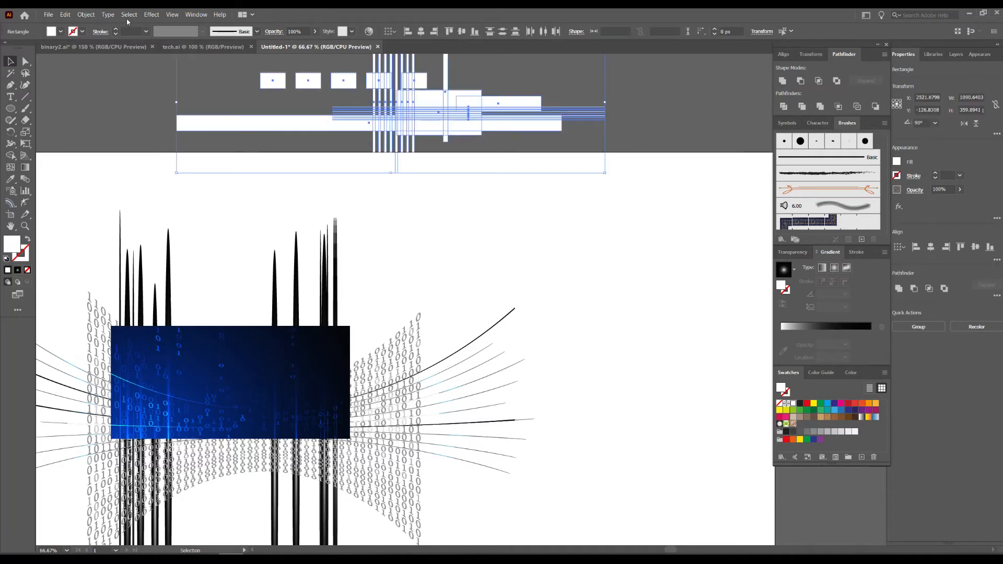
right_click(439, 112)
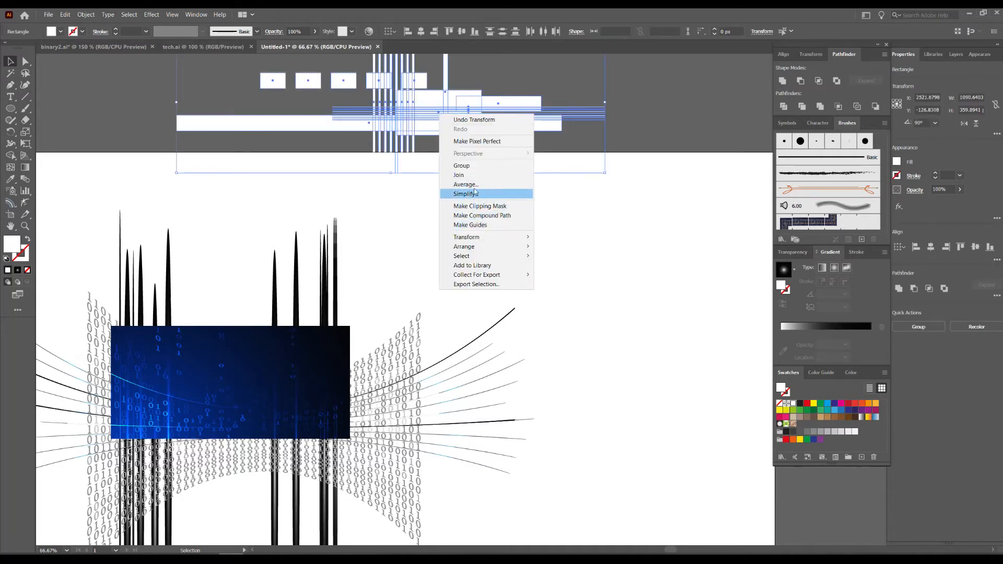
click(473, 165)
Move the white shape group over the blue rectangle, centred about X 2122, Y 529 px, and set its blending mode to Overlay.
drag(454, 108, 298, 366)
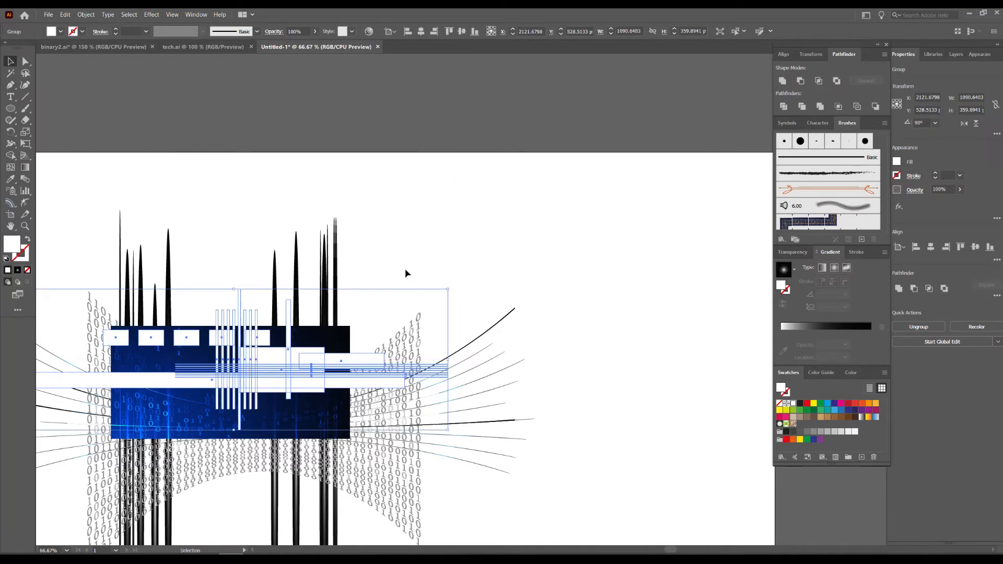
click(793, 252)
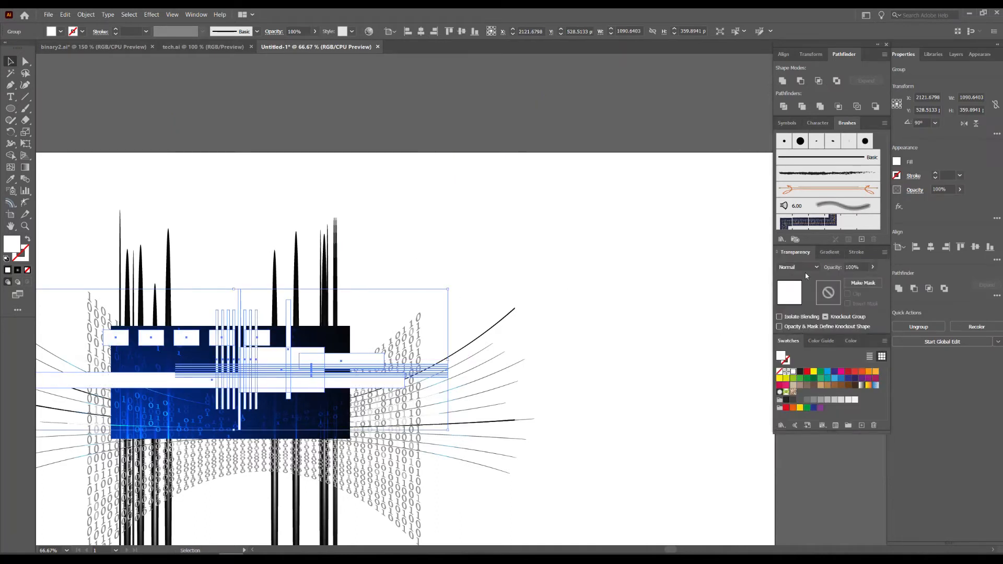
click(798, 267)
click(791, 360)
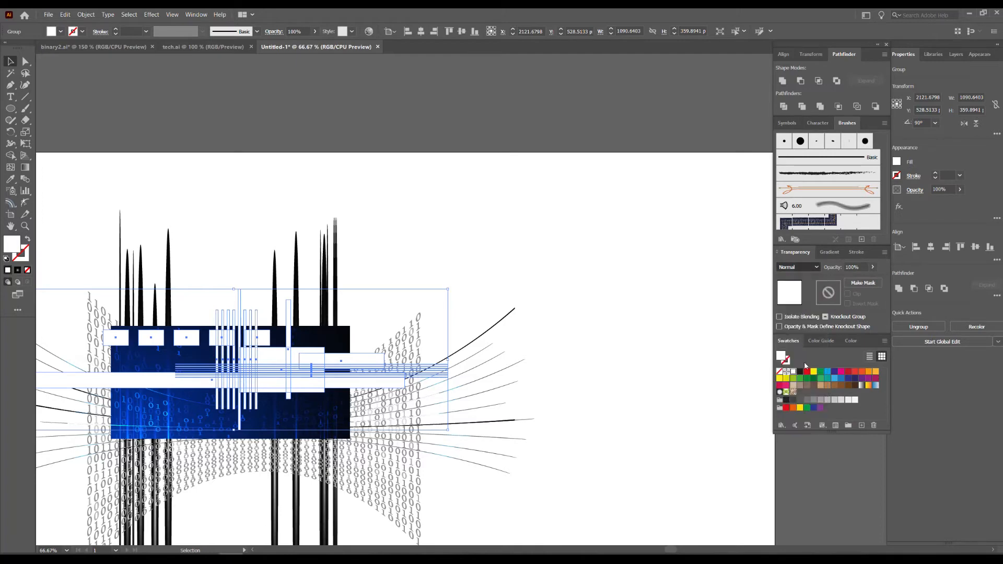
Set the blending mode of the shape group over the blue rectangle back to Normal.
click(451, 221)
scroll(239, 384, up, 4)
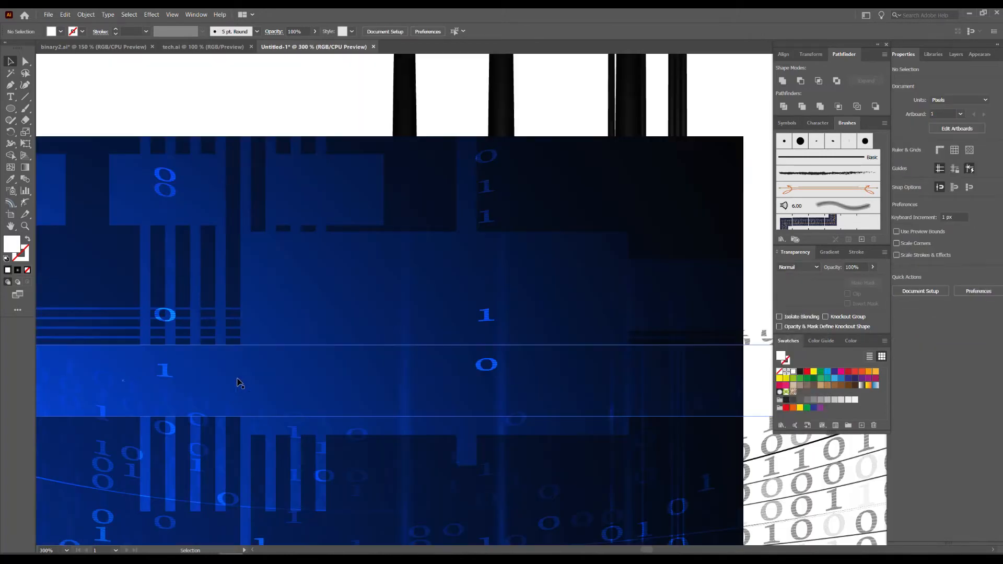
scroll(319, 348, down, 3)
click(334, 332)
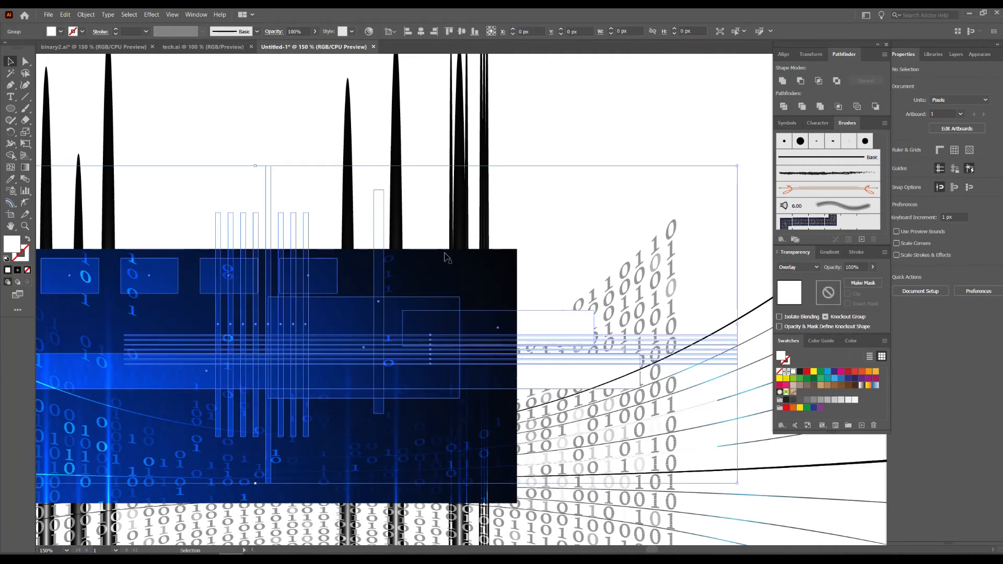
click(797, 267)
click(789, 277)
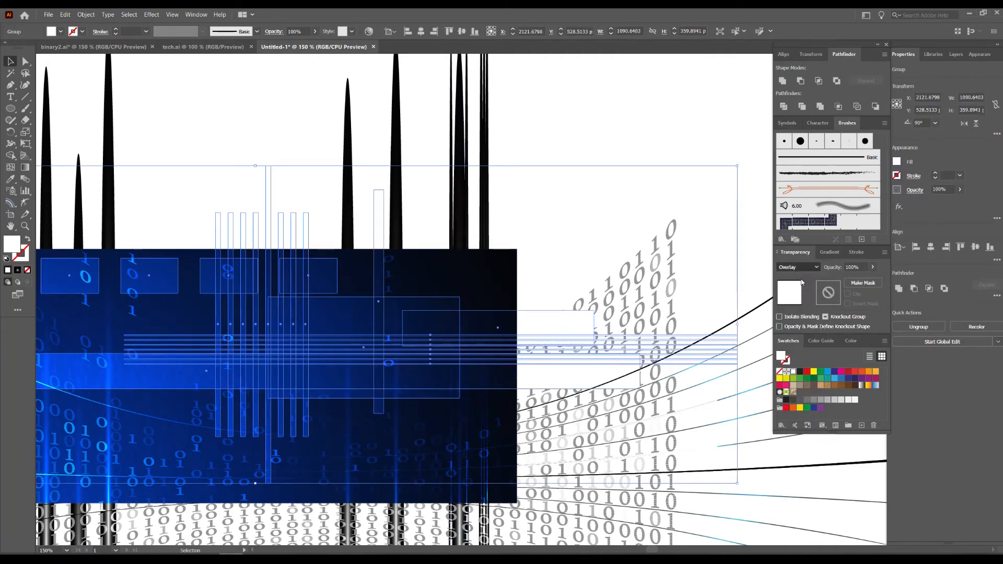
Set all the individual shapes inside the group to the Overlay blending mode, then leave group isolation.
double_click(323, 308)
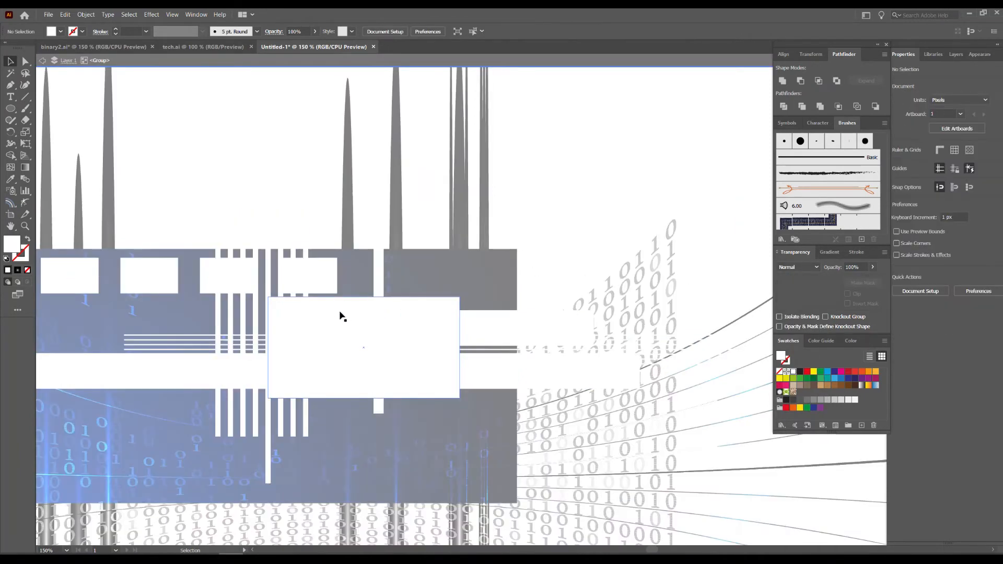
key(ctrl+a)
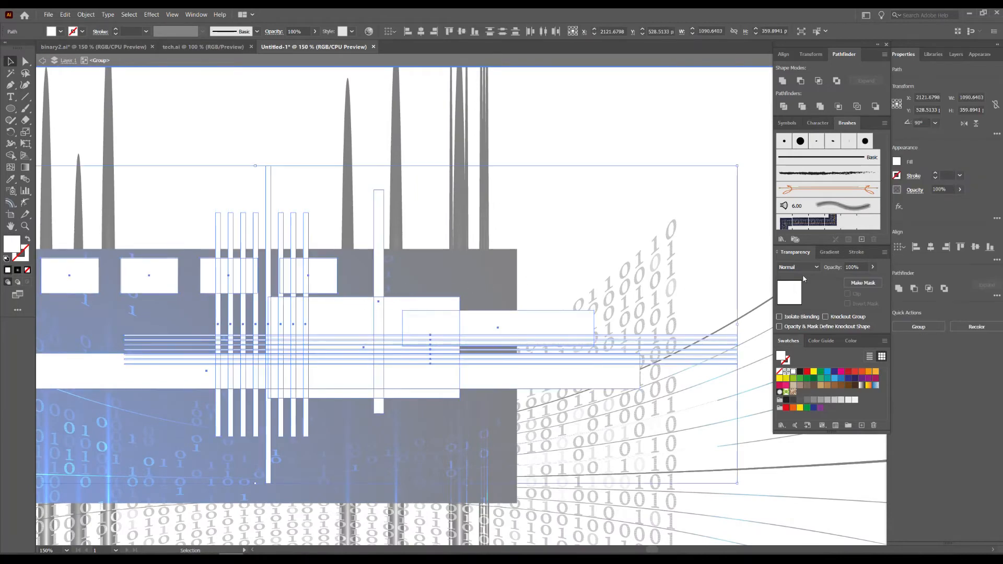
click(798, 267)
click(805, 360)
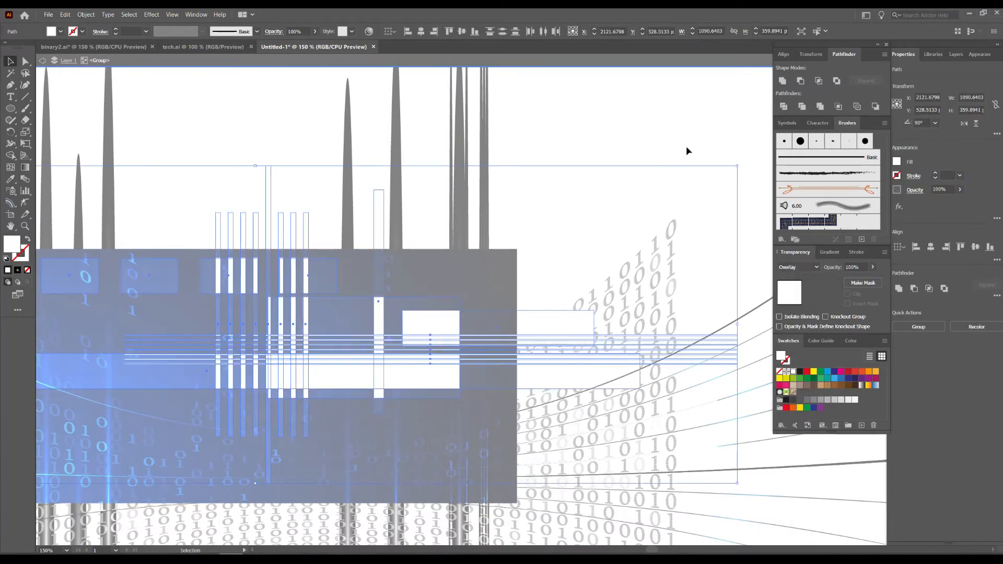
double_click(676, 136)
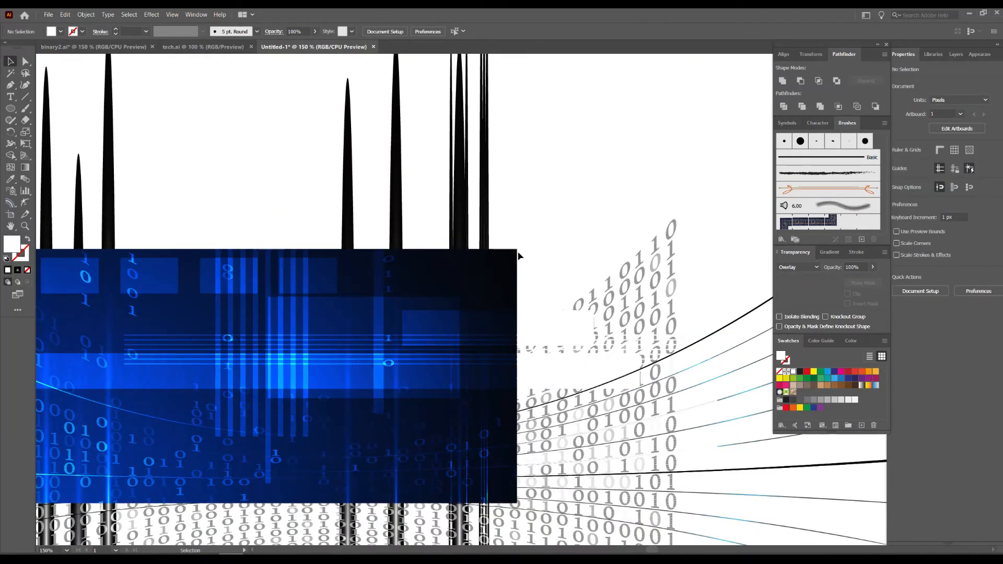
Move the shape group off the blue rectangle to the artboard's right edge, centred about X 3127, Y 480 px.
scroll(282, 384, up, 1)
drag(354, 347, 493, 336)
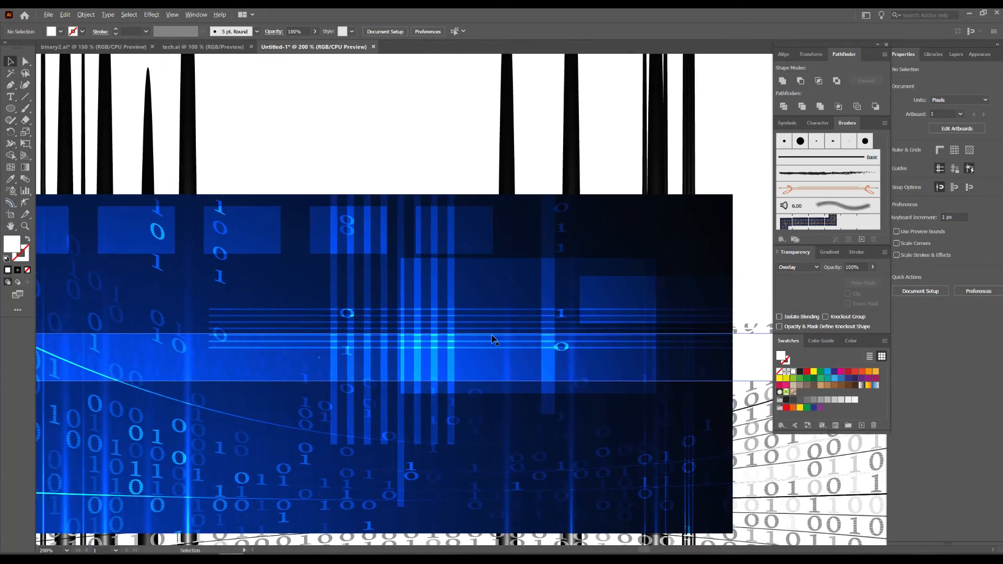
scroll(493, 340, down, 4)
drag(502, 327, 580, 318)
Try a horizontal Bulge warp with a -41% bend on the shape group and expand its appearance.
click(152, 15)
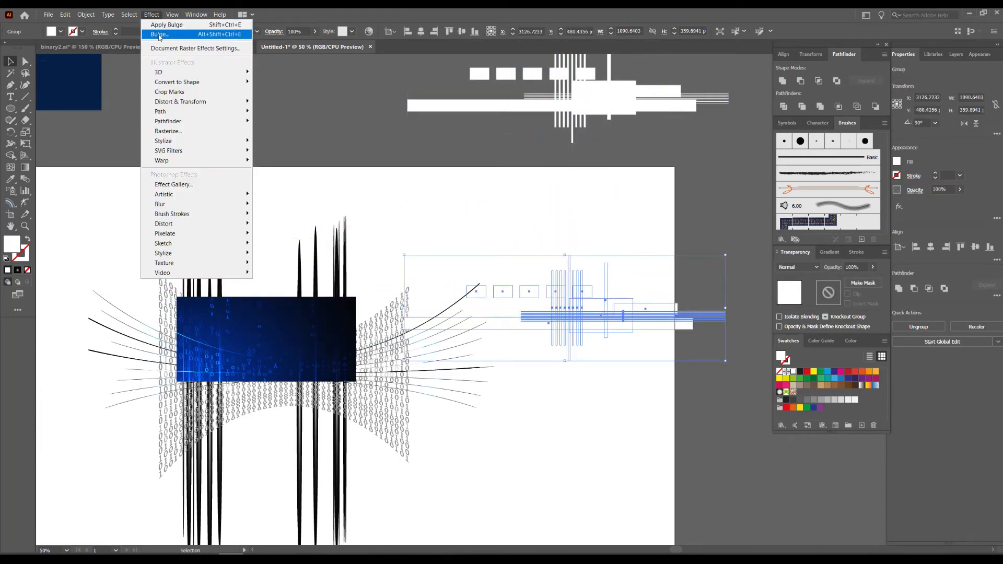
click(160, 34)
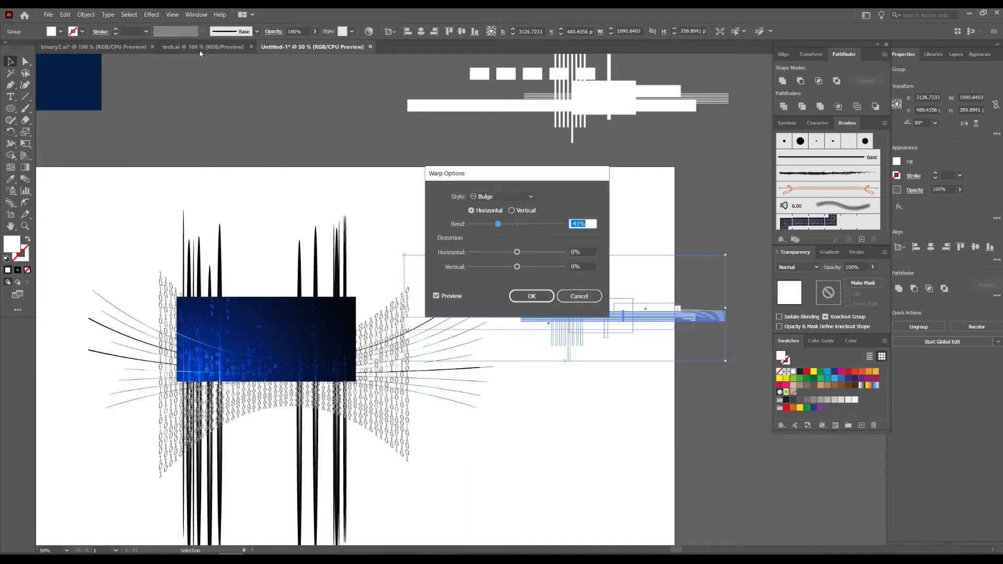
click(540, 298)
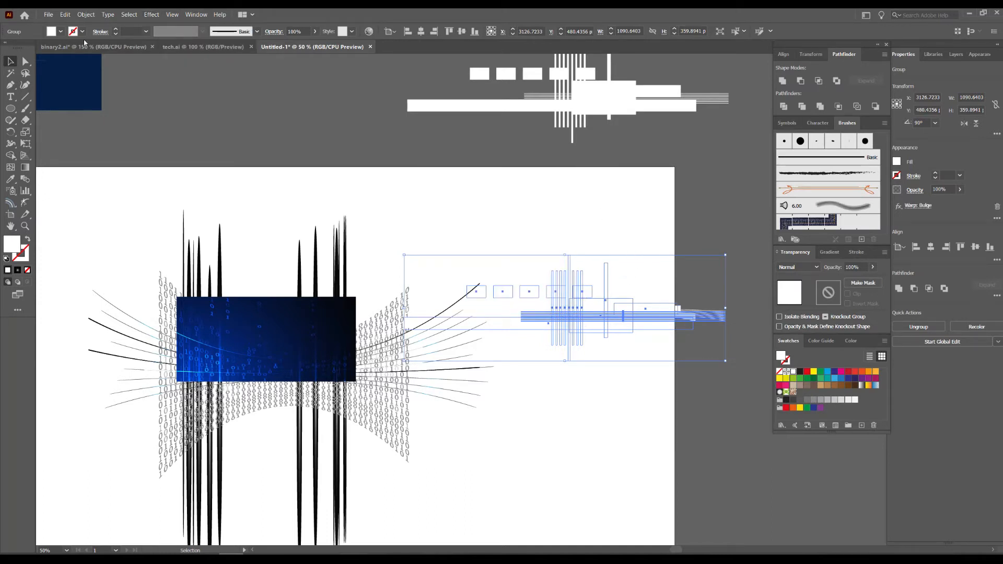
click(69, 14)
mouse_move(85, 15)
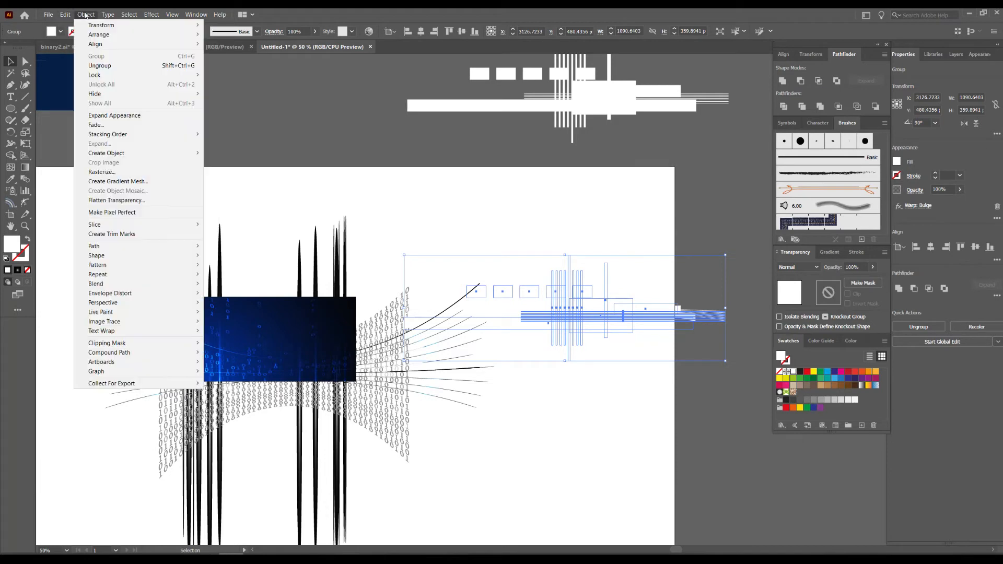
click(112, 116)
Undo the appearance expansion of the bulged shape group.
drag(601, 261, 553, 262)
scroll(563, 317, up, 2)
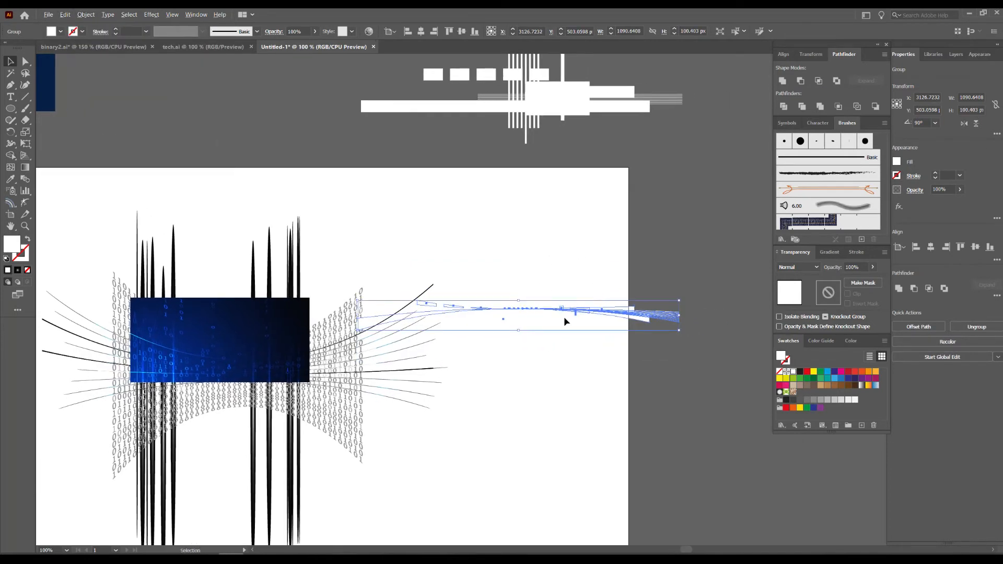
drag(471, 285, 484, 100)
key(ctrl+z)
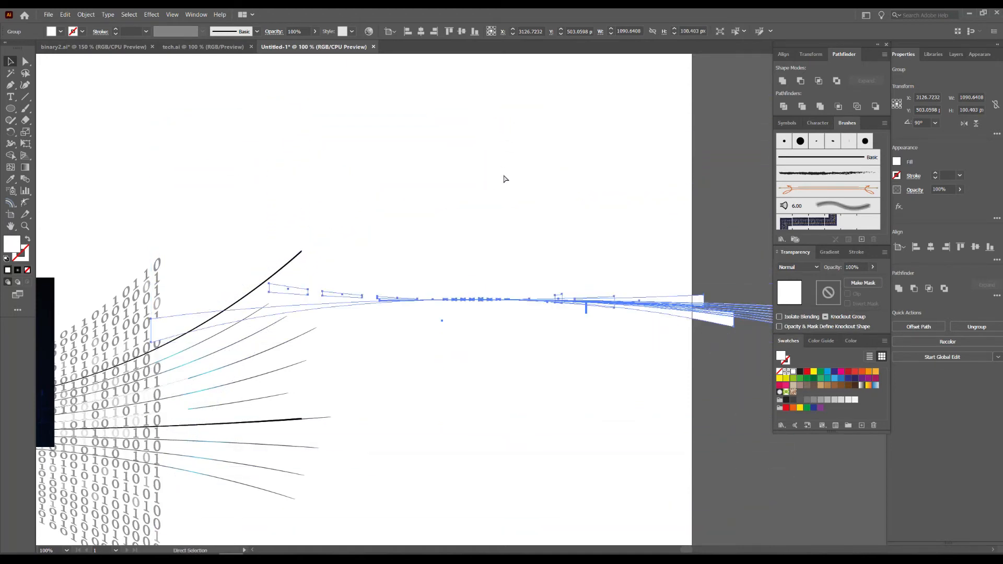
key(ctrl+z)
drag(476, 164, 381, 182)
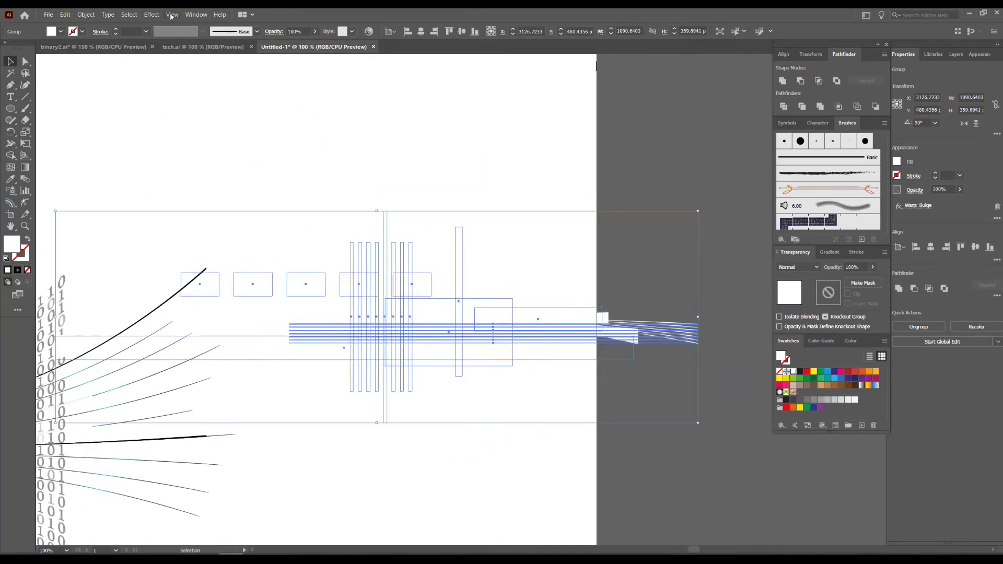
click(153, 16)
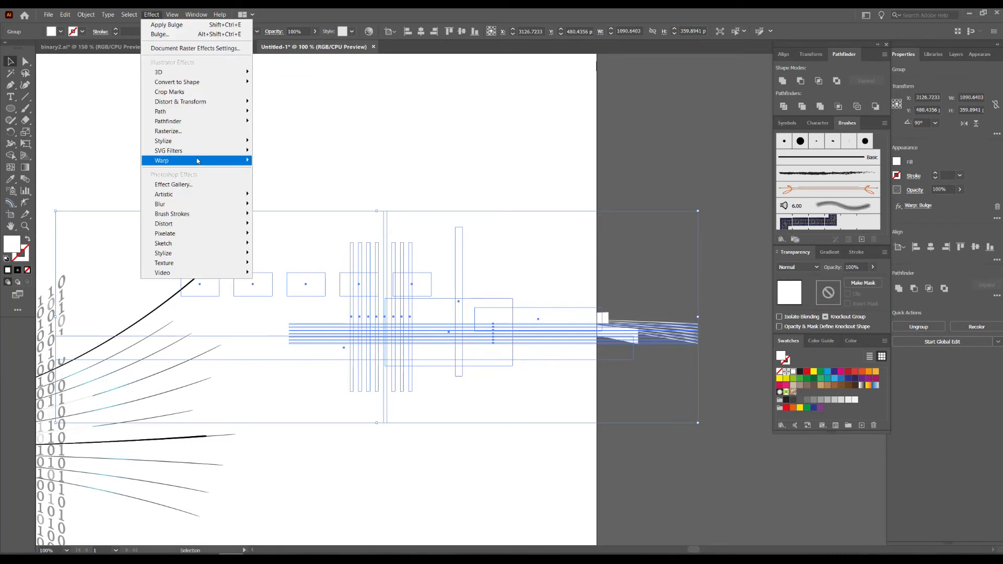
mouse_move(199, 161)
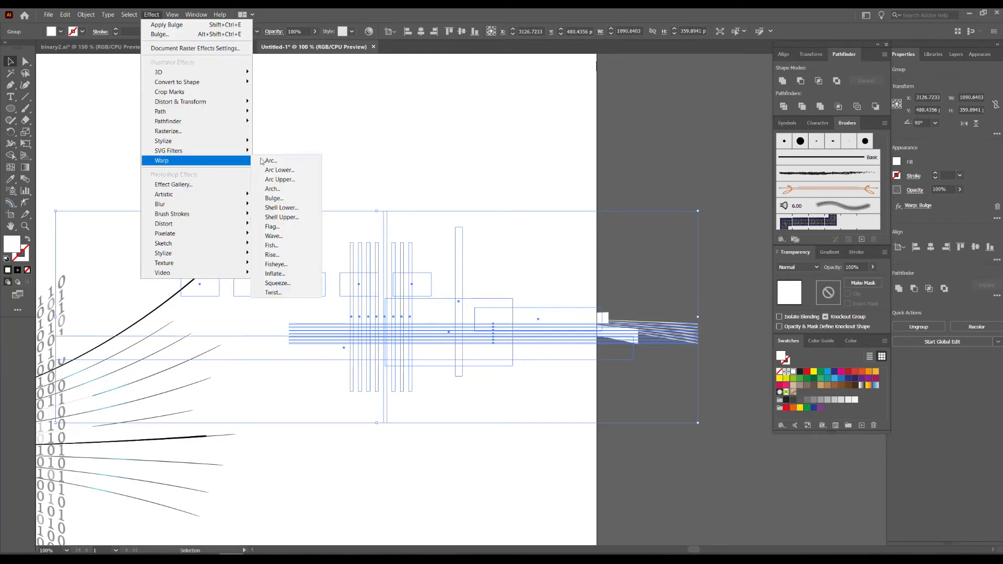
click(285, 200)
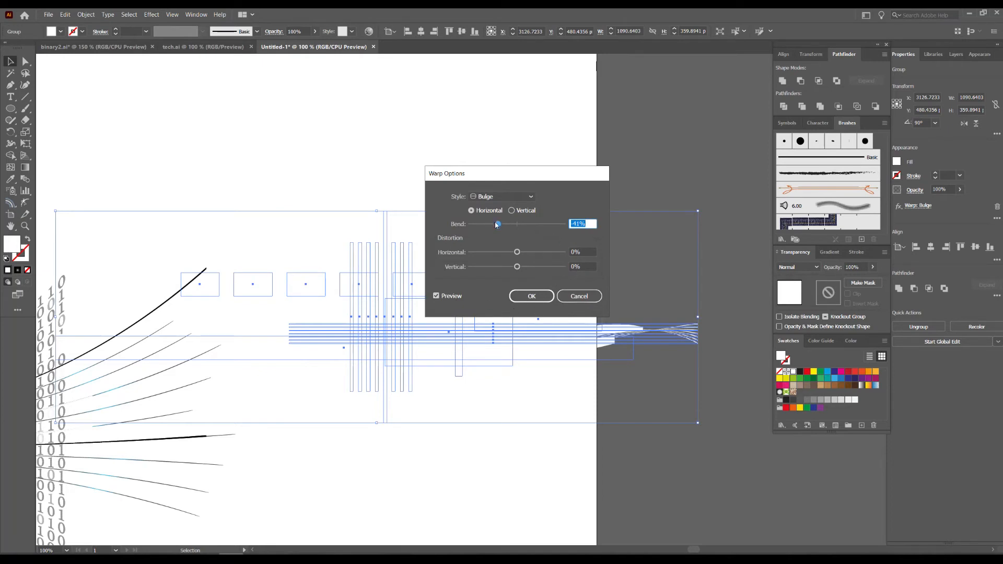
drag(500, 225, 501, 224)
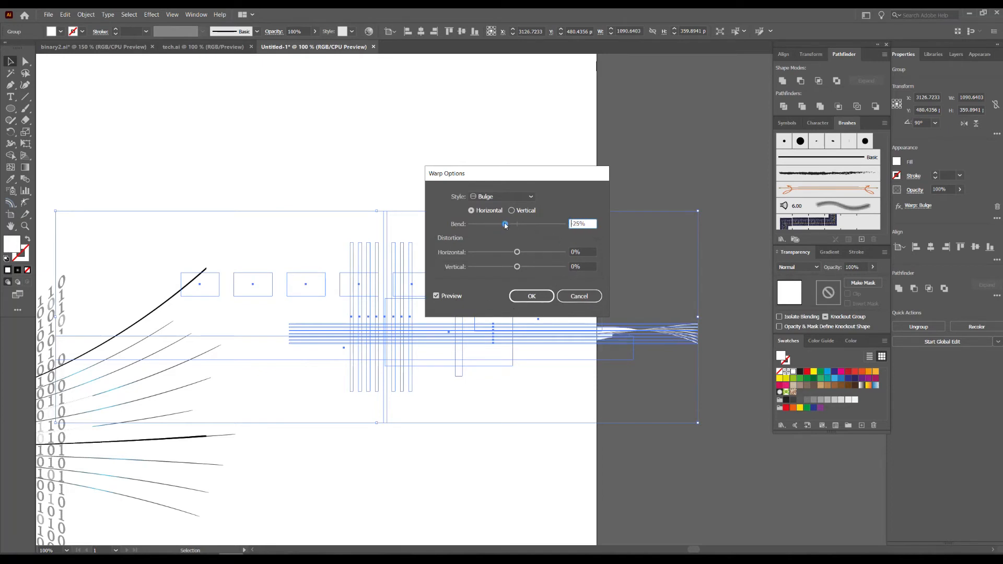
click(580, 296)
Try moving the bulged group beyond the artboard to about X 4203, Y 505 px, and undo both the move and the Bulge warp.
drag(640, 323, 277, 258)
scroll(277, 259, down, 1)
drag(157, 271, 546, 274)
drag(642, 203, 538, 209)
scroll(533, 240, up, 1)
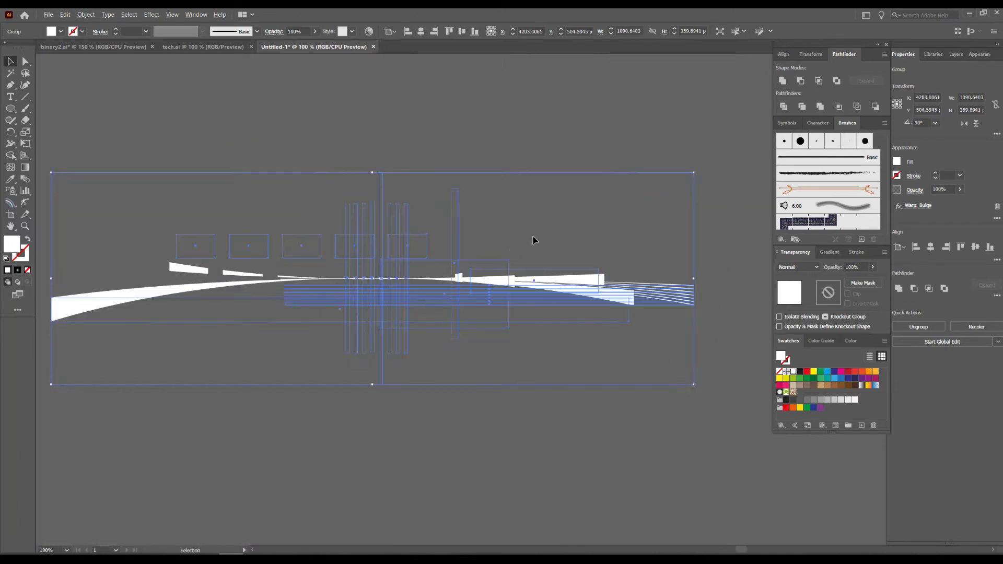
key(ctrl+z)
Move the unwarped shape group horizontally onto the empty area beyond the artboard, centred about X 4247 px.
scroll(516, 257, down, 2)
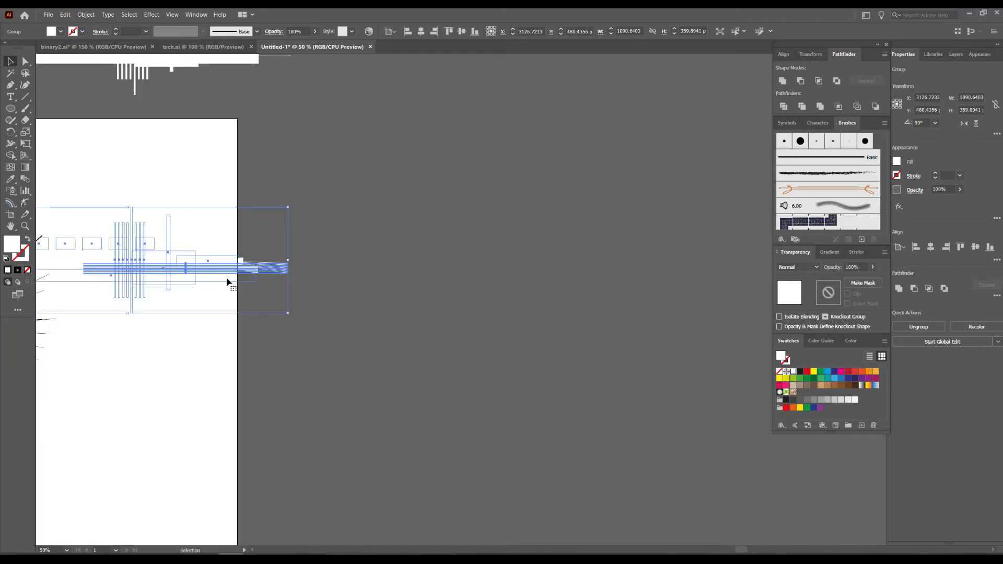
drag(157, 272, 556, 238)
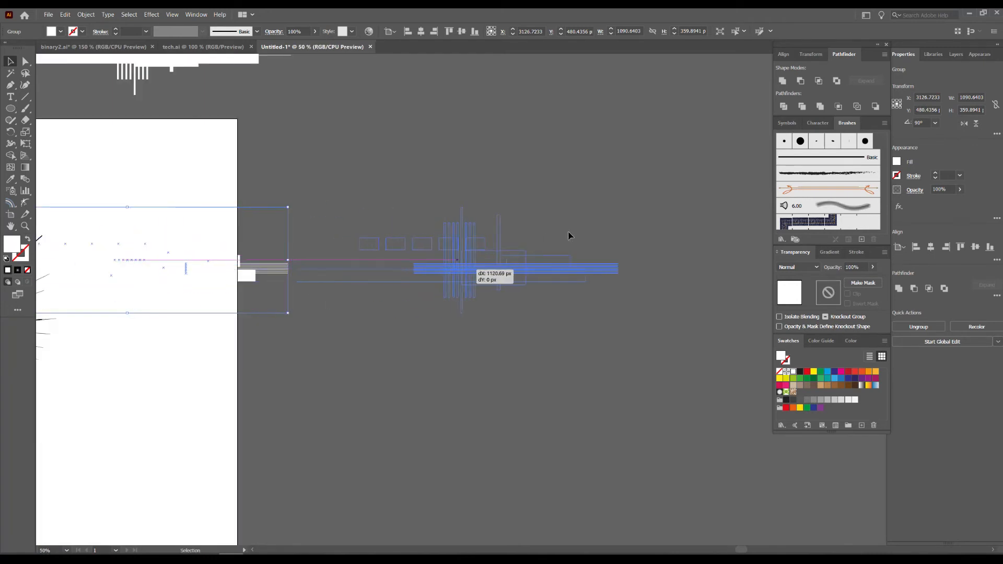
scroll(559, 230, up, 2)
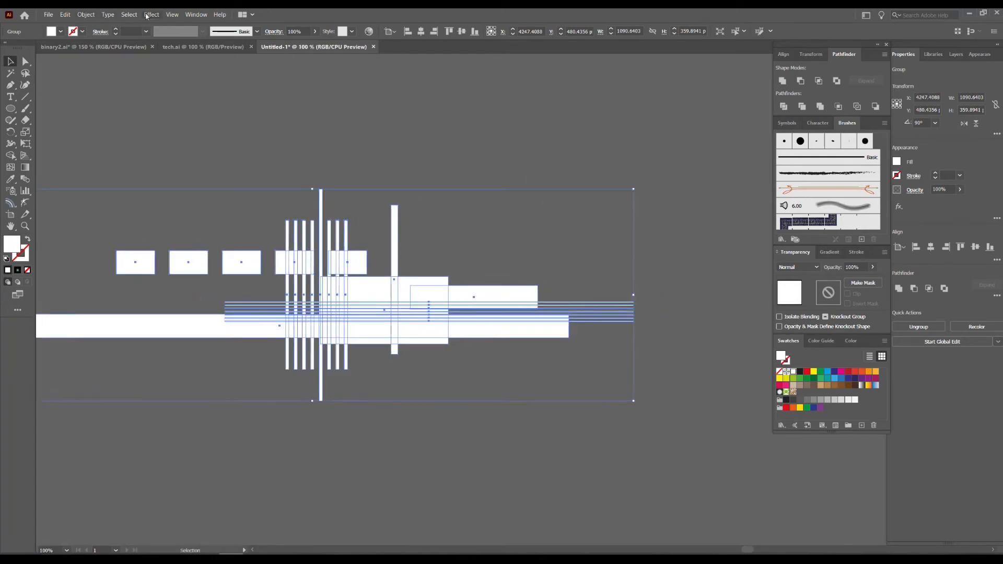
Apply a horizontal Bulge warp with a -35% bend to the shape group and expand its appearance.
click(149, 14)
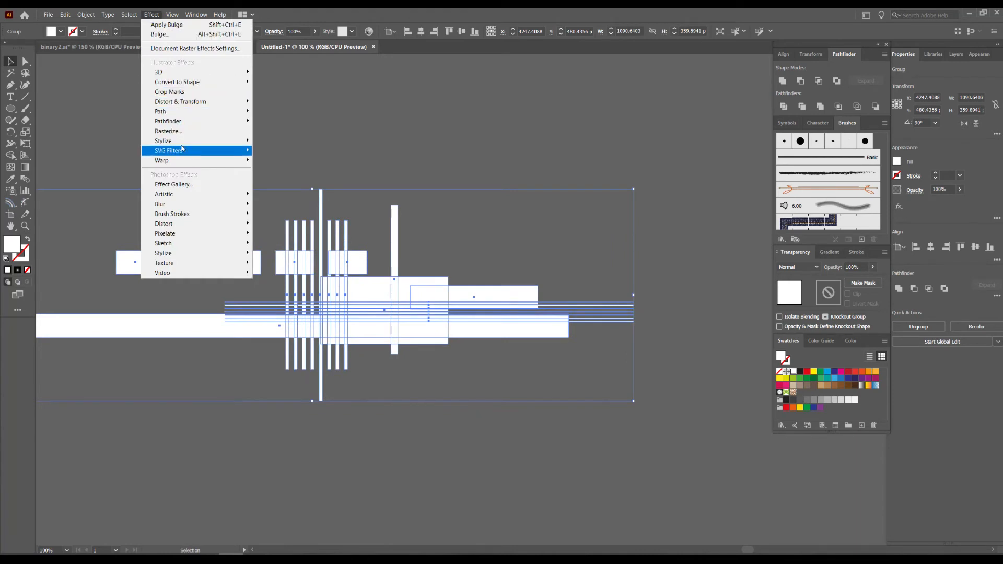
mouse_move(202, 160)
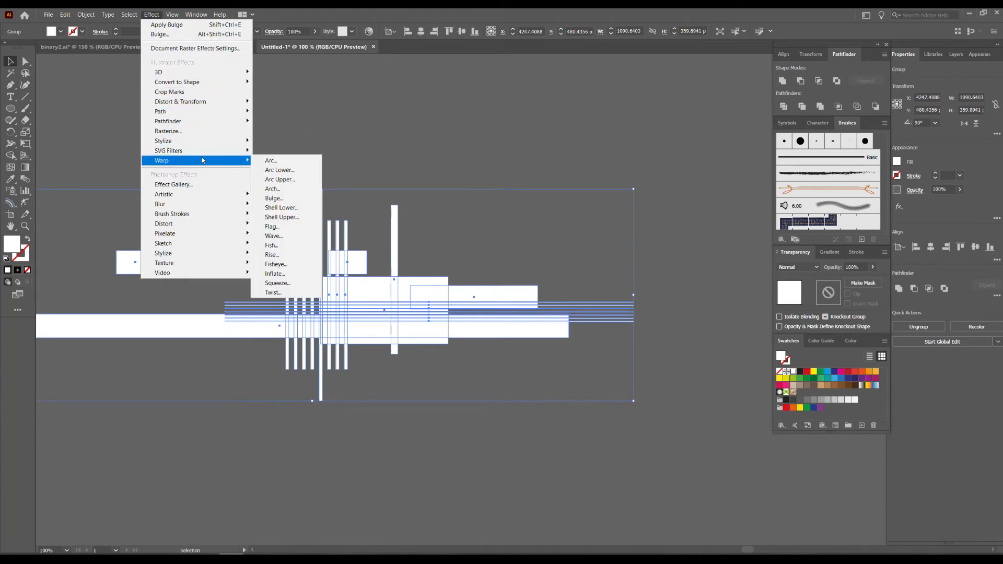
click(273, 198)
drag(502, 225, 501, 224)
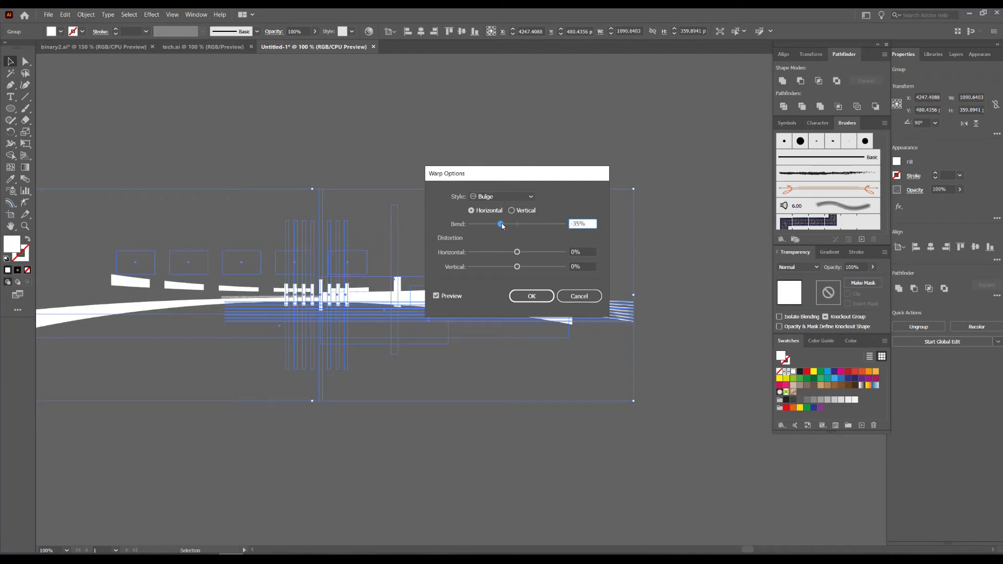
click(531, 295)
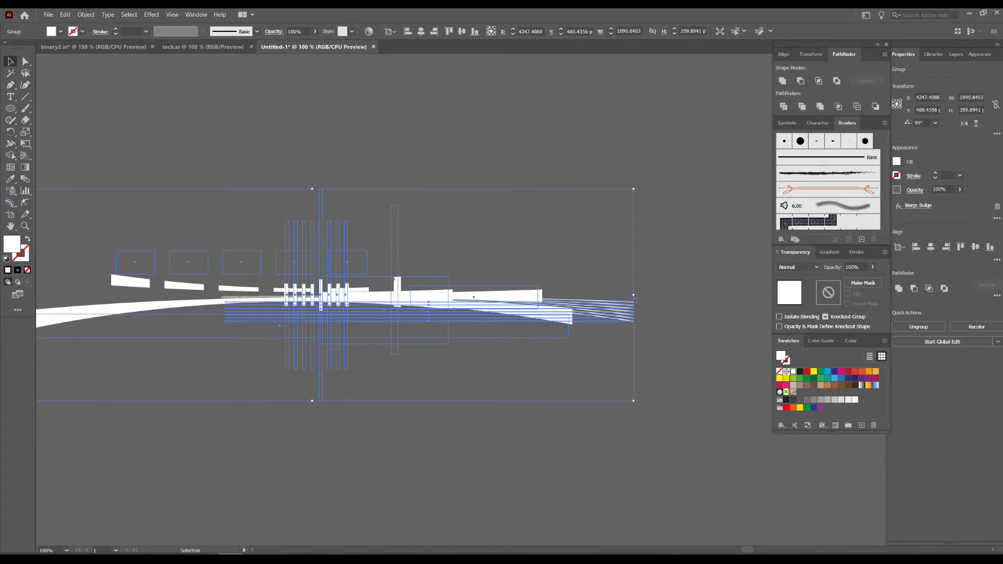
click(86, 14)
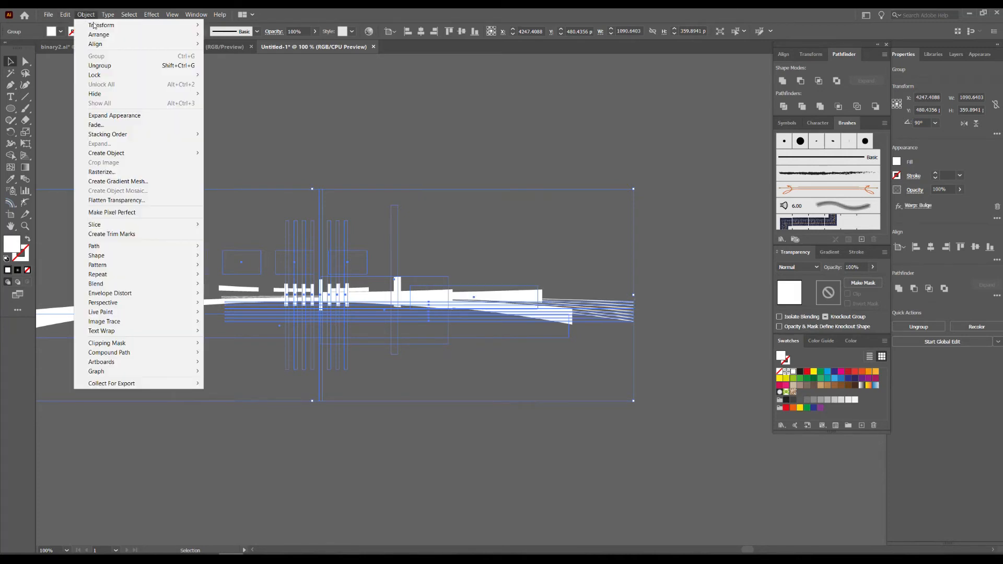
click(112, 116)
Resize the bulged group to about 662 by 406 px and place it over the blue rectangle, centred about X 2050, Y 694 px.
drag(635, 308, 507, 308)
drag(316, 278, 621, 193)
click(389, 204)
scroll(410, 226, down, 2)
scroll(662, 241, down, 1)
drag(662, 241, 428, 305)
click(319, 259)
scroll(199, 262, up, 2)
scroll(429, 324, up, 2)
scroll(428, 325, up, 2)
Try the Screen blending mode on all shapes inside the curved group, undo it and leave group isolation.
click(380, 300)
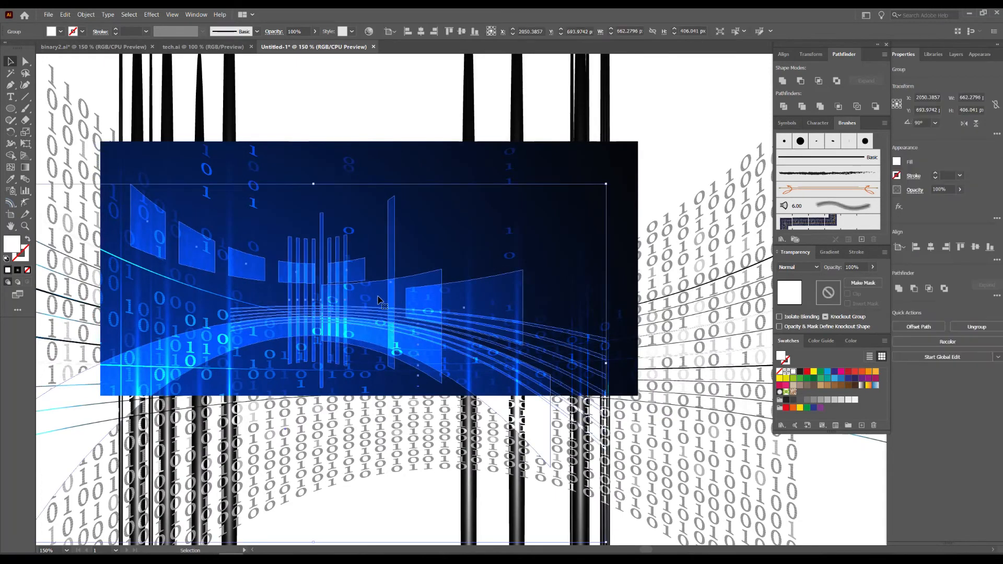
double_click(380, 300)
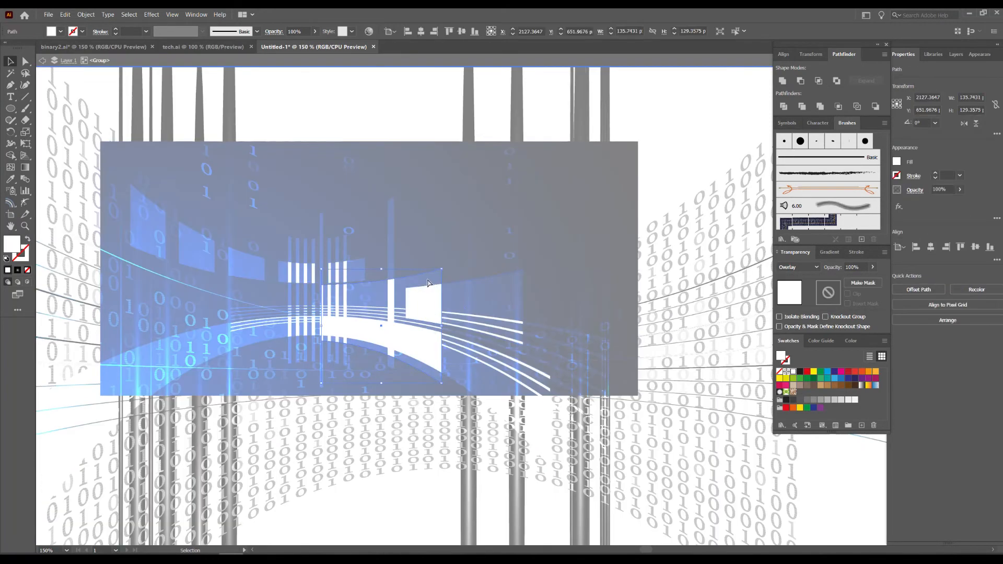
key(v)
key(ctrl+a)
click(798, 267)
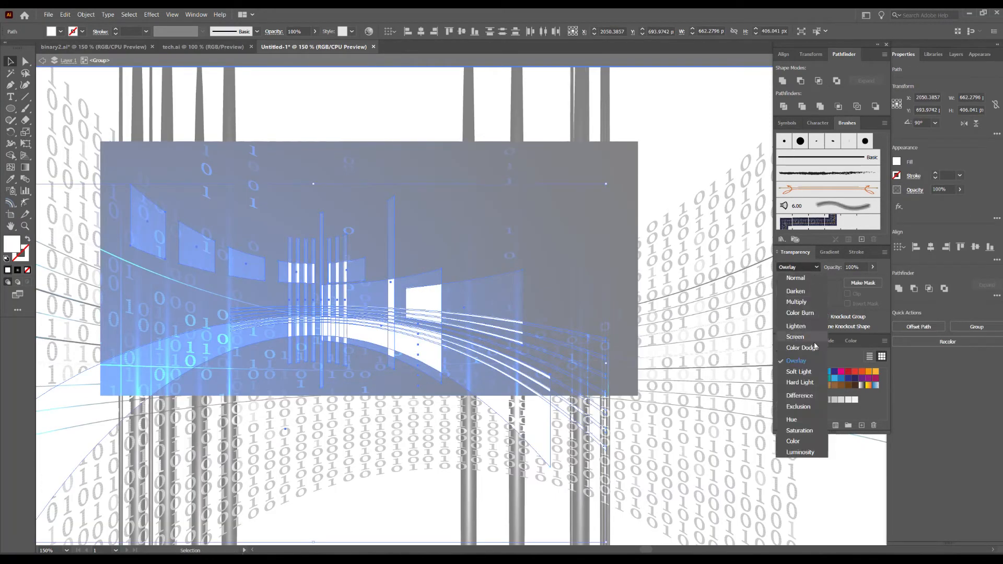
click(795, 337)
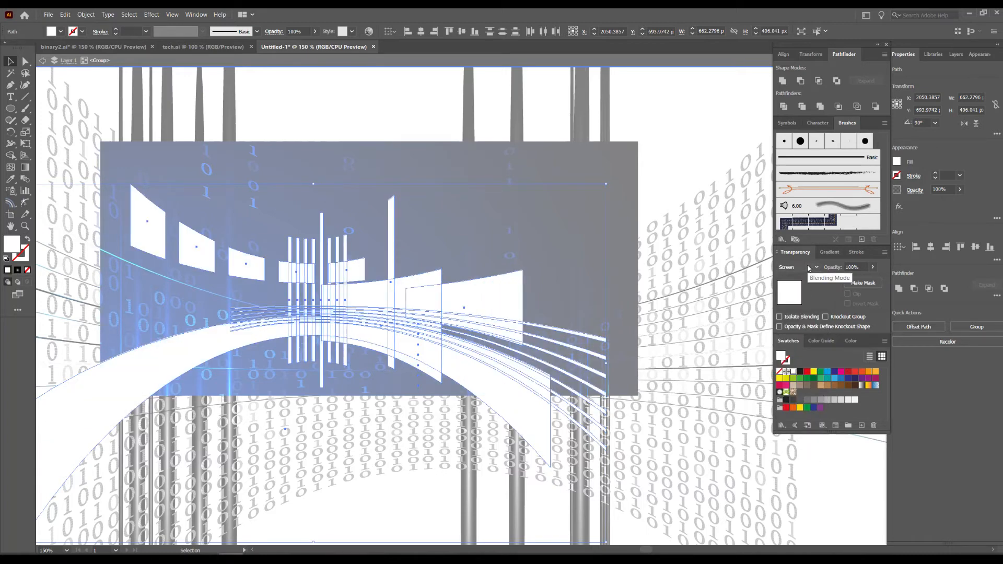
key(ctrl+z)
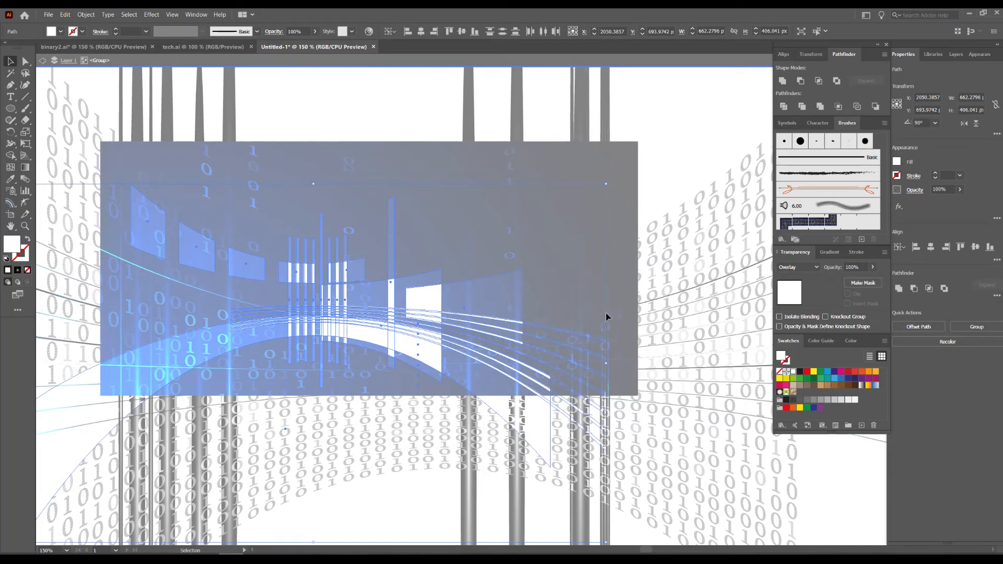
double_click(662, 169)
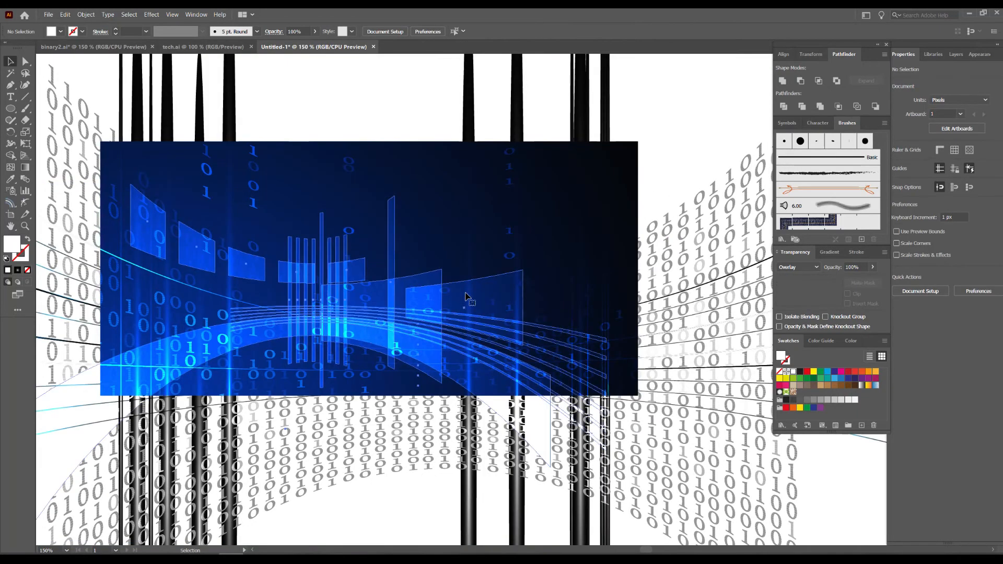
Enlarge the bulged shape group from its centre to about 1067 by 654 px and fill it with light gray.
click(462, 299)
scroll(458, 256, down, 1)
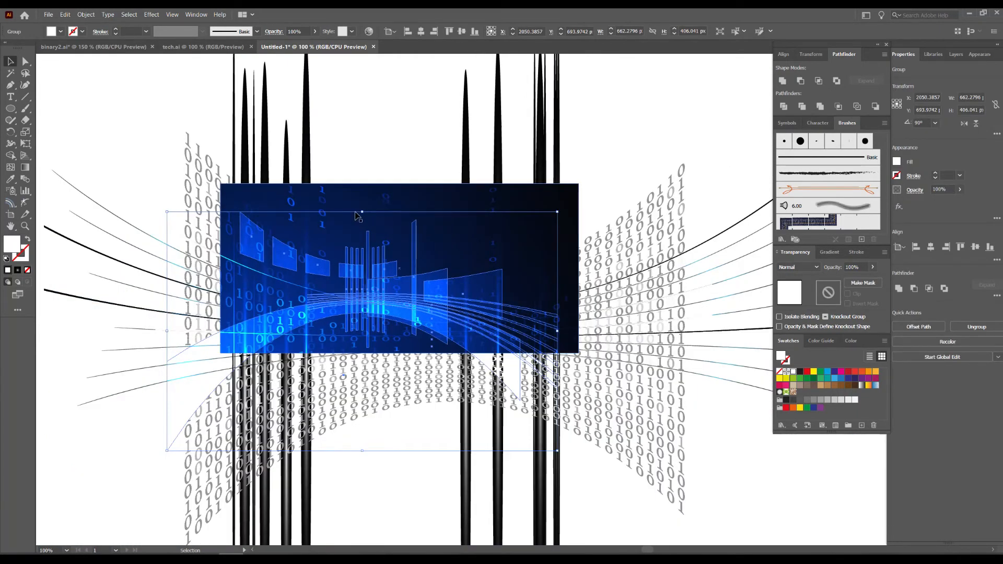
drag(363, 212, 362, 139)
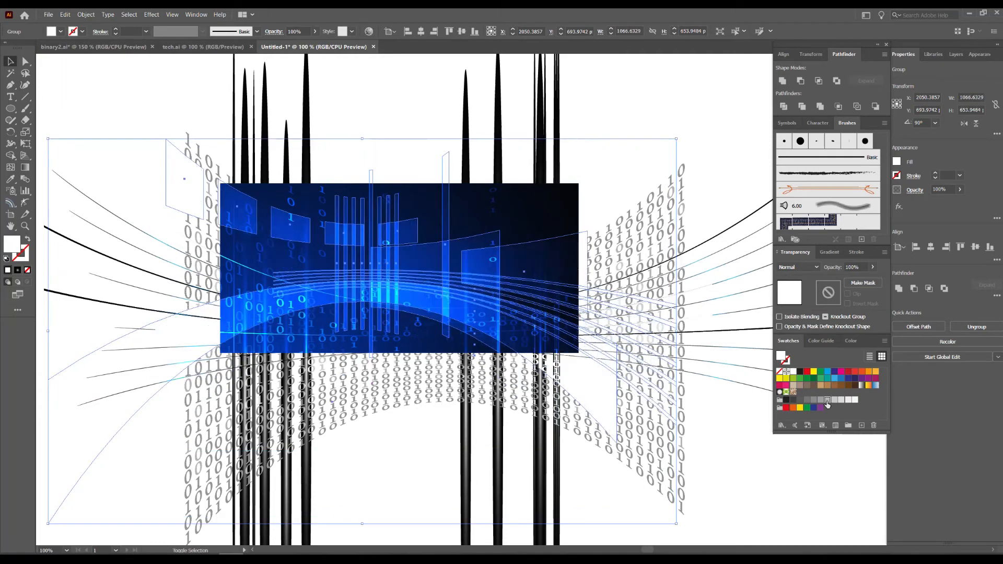
click(716, 136)
Rotate the gray shape group 180° and reposition it over the blue rectangle, centred about X 2149, Y 571 px.
drag(408, 271, 483, 335)
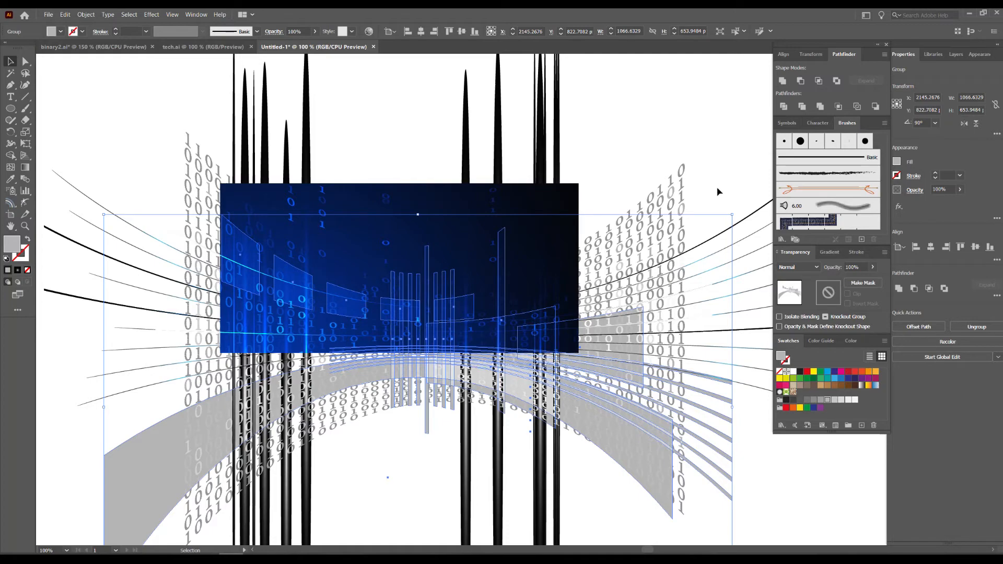
drag(638, 184, 277, 459)
drag(402, 415, 401, 309)
click(588, 181)
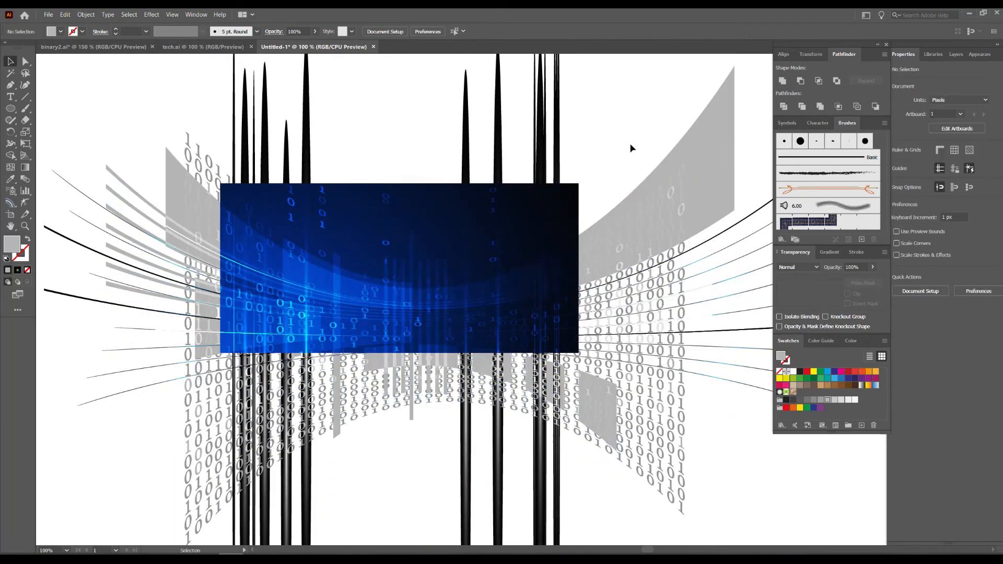
Recolor the shape group with a darker gray swatch and nudge it to about X 2152, Y 561 px.
click(666, 222)
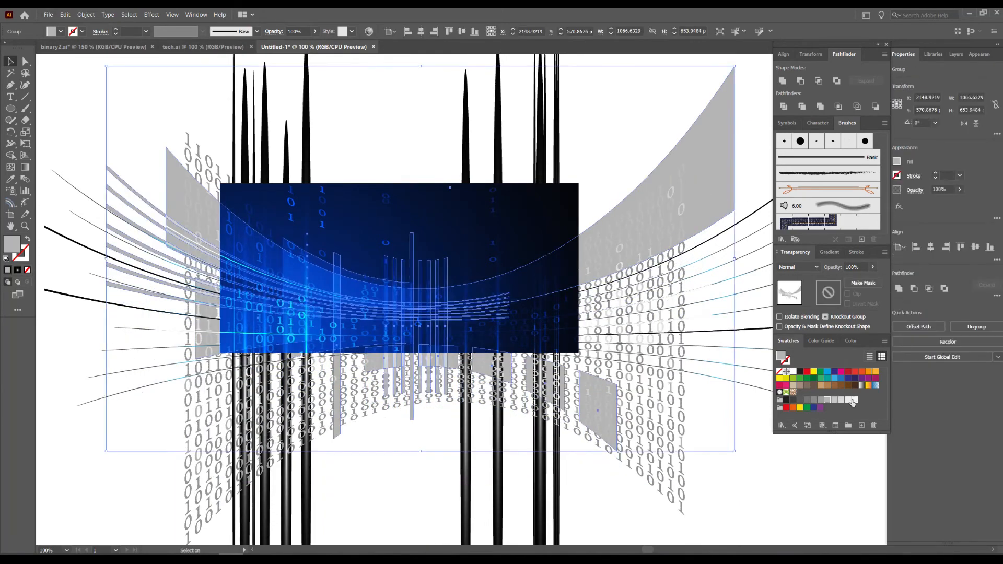
click(822, 401)
click(620, 114)
scroll(360, 322, up, 1)
scroll(374, 308, up, 1)
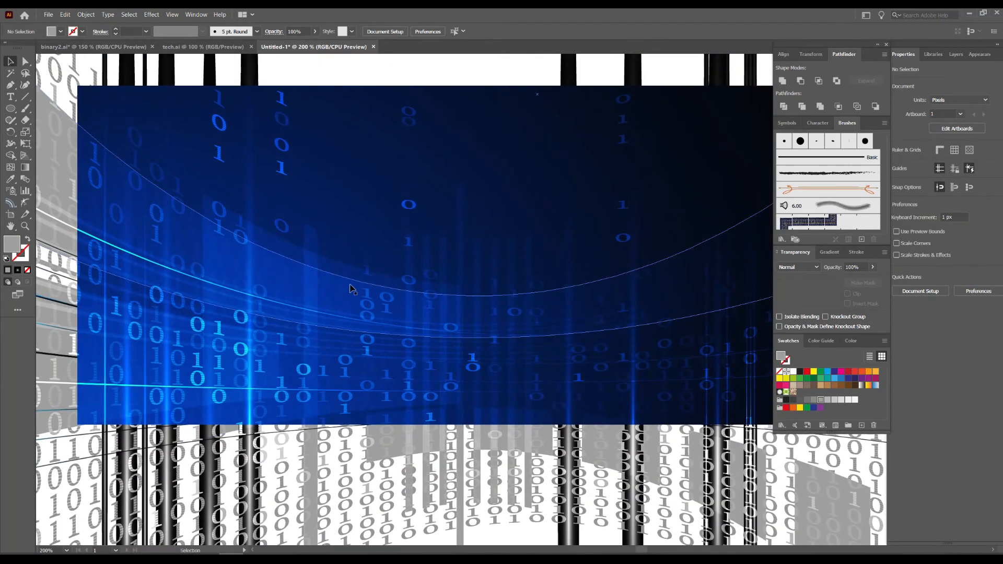
drag(350, 293, 354, 276)
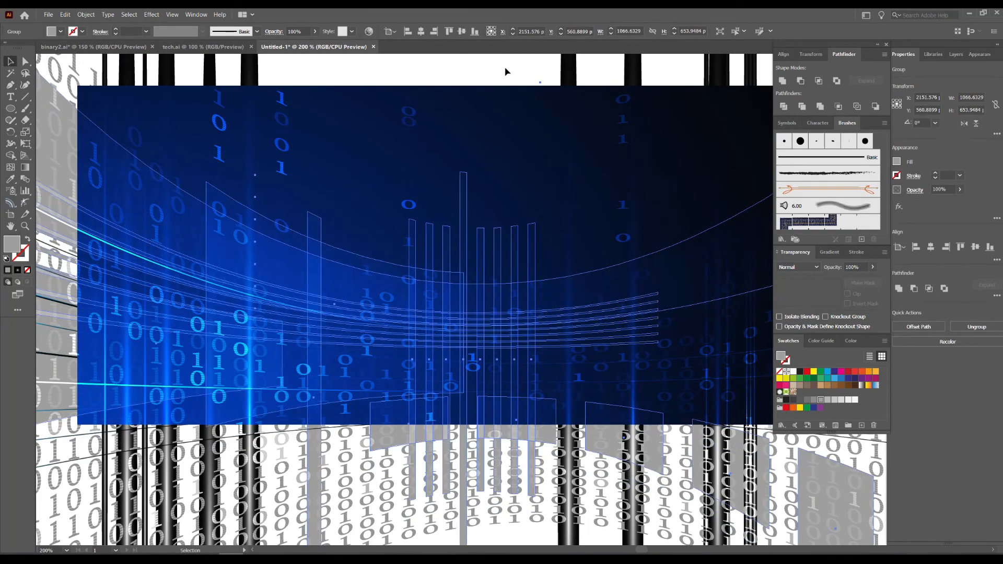
Isolate the shape group and stretch the first narrow vertical bar above the rectangle's top edge, to about 364 px tall.
drag(518, 120, 494, 159)
scroll(475, 275, up, 1)
drag(474, 268, 445, 342)
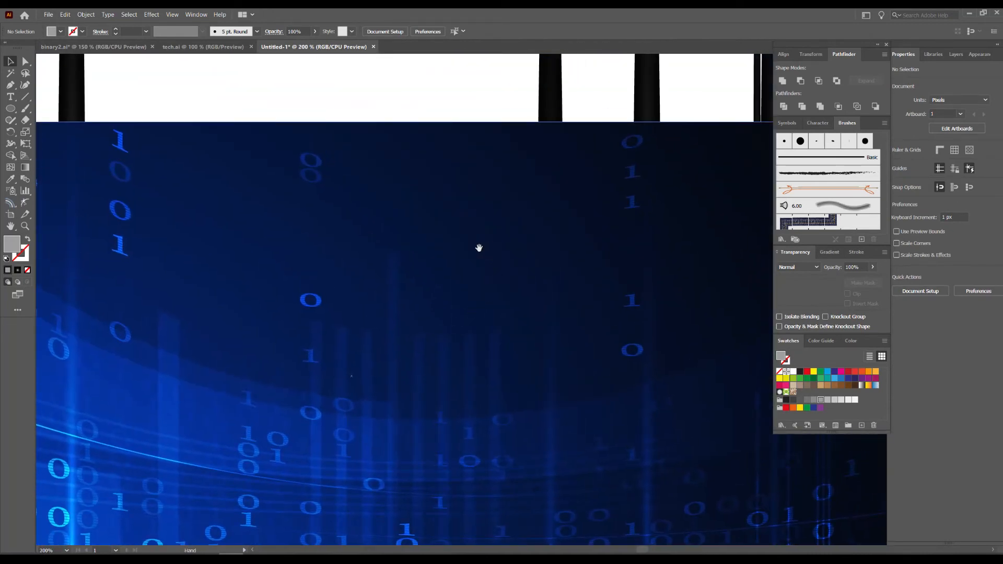
scroll(477, 249, down, 1)
drag(450, 256, 470, 275)
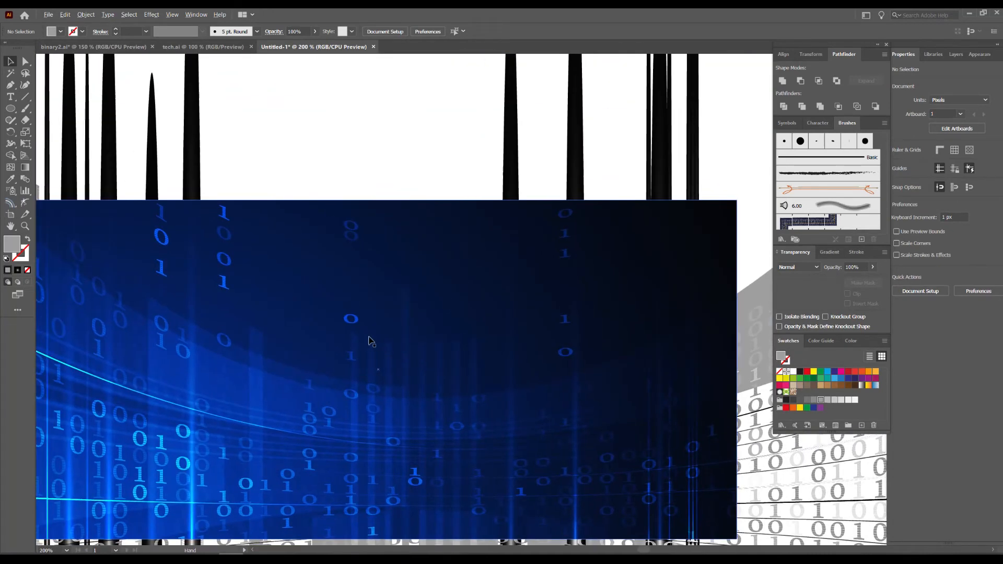
scroll(370, 340, up, 2)
double_click(349, 348)
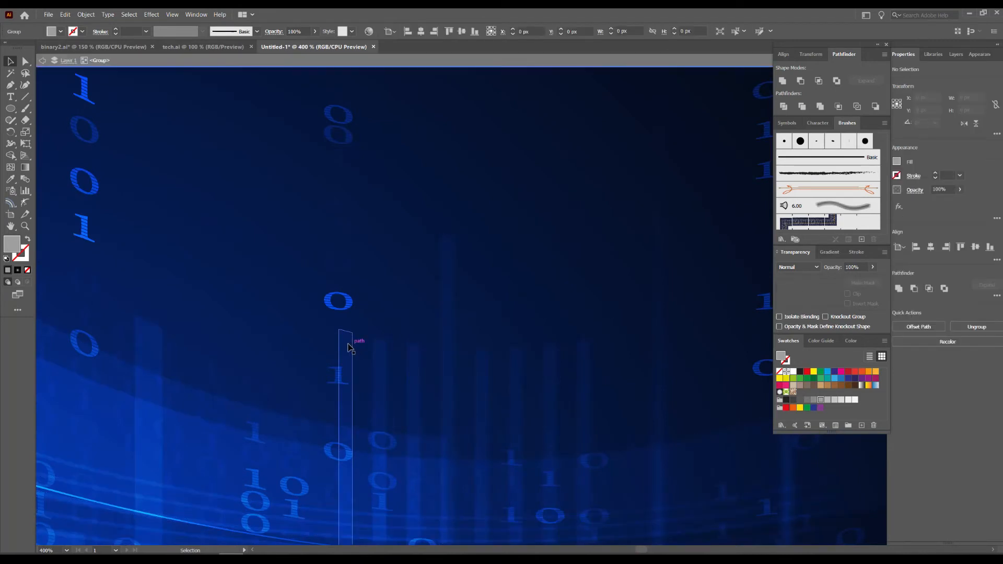
click(349, 347)
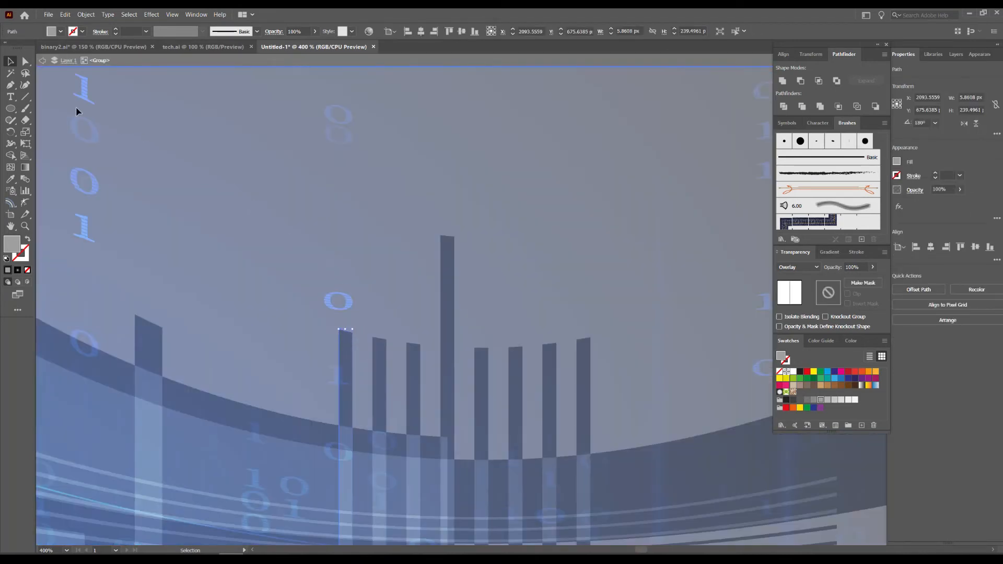
click(25, 61)
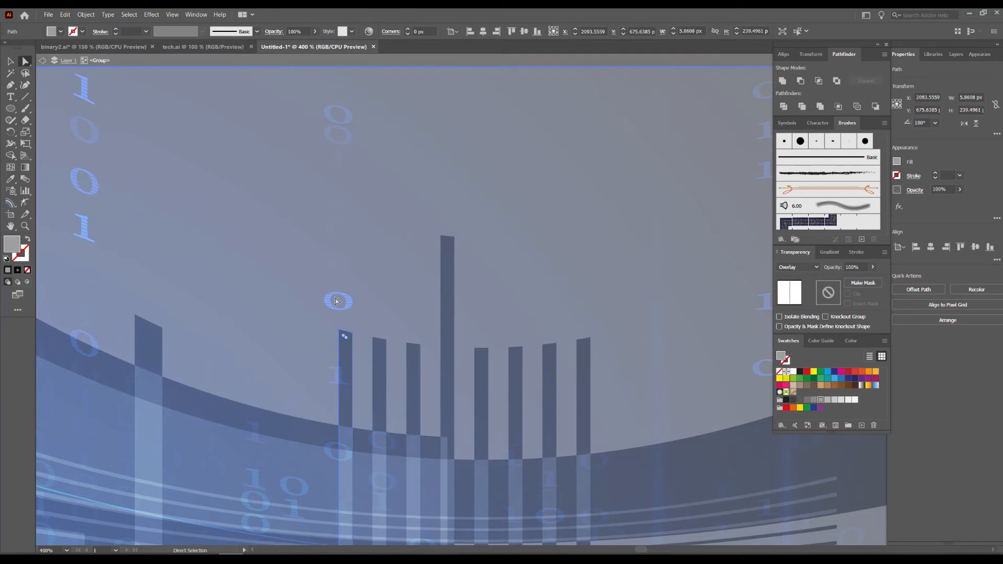
click(356, 339)
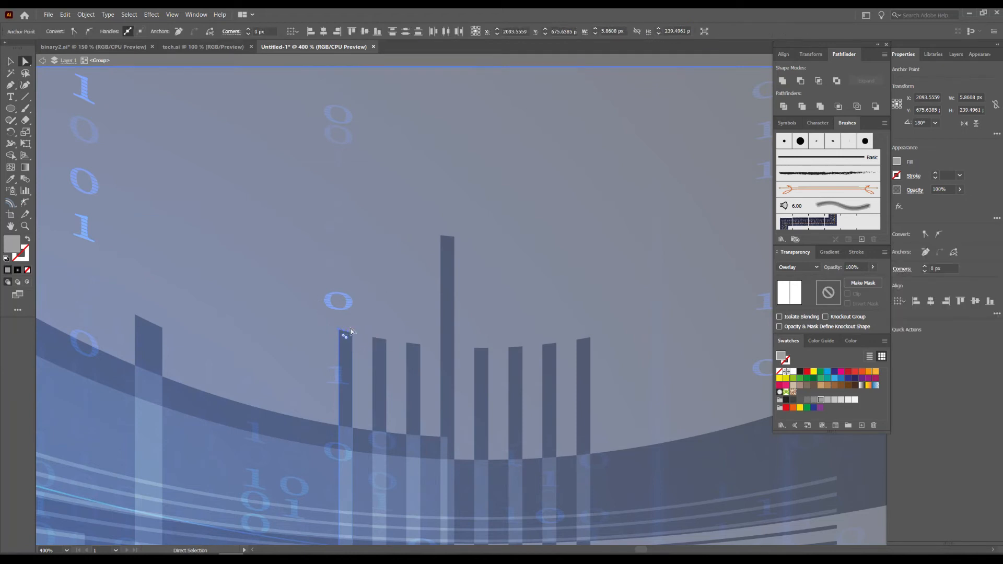
scroll(352, 338, down, 1)
drag(343, 335, 346, 110)
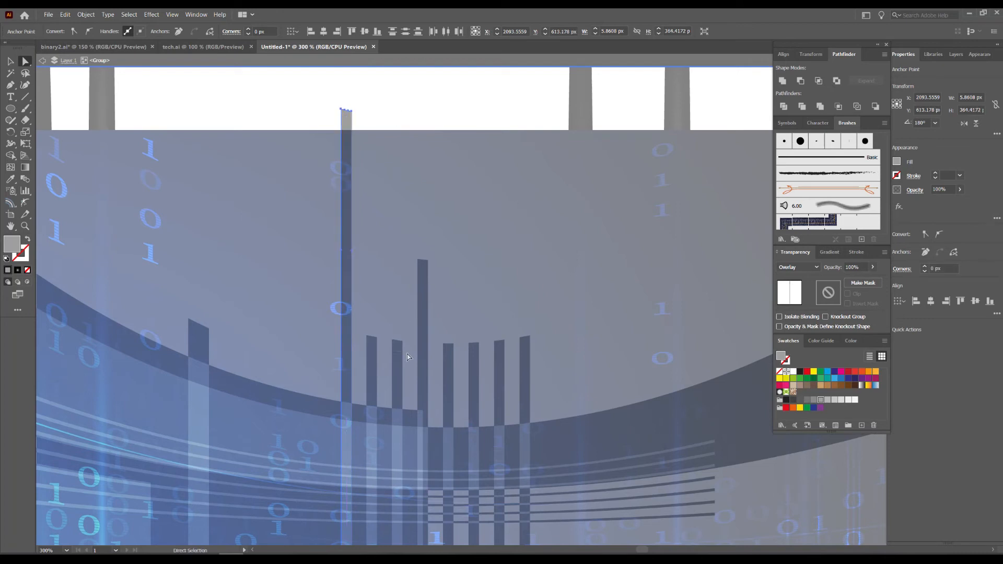
Stretch the third and seventh narrow bars above the rectangle's top edge and leave group isolation.
drag(398, 340, 398, 340)
drag(399, 223, 397, 103)
drag(498, 347, 533, 108)
key(v)
click(162, 83)
key(Escape)
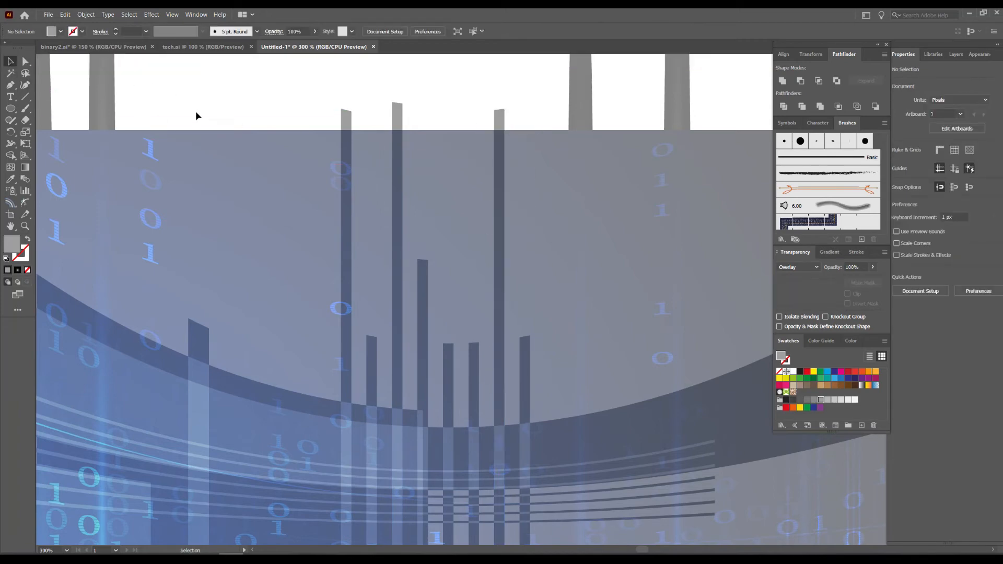
drag(436, 240, 361, 252)
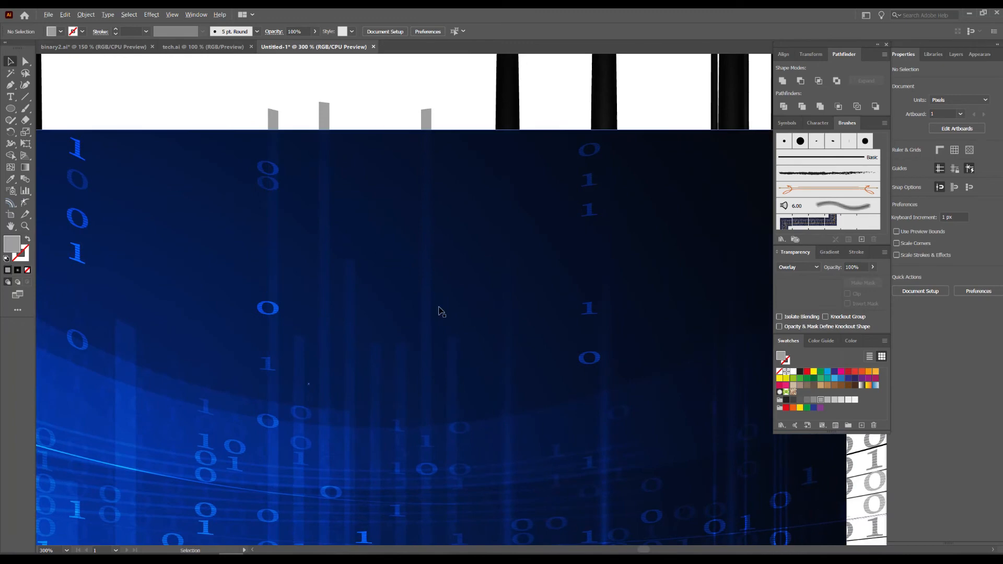
scroll(467, 290, down, 2)
drag(495, 310, 455, 308)
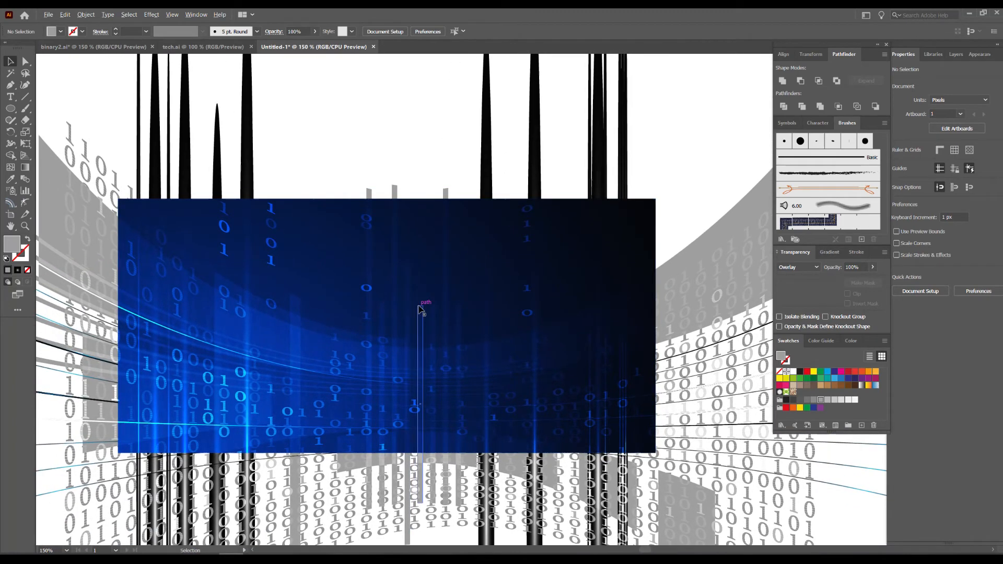
scroll(421, 308, down, 2)
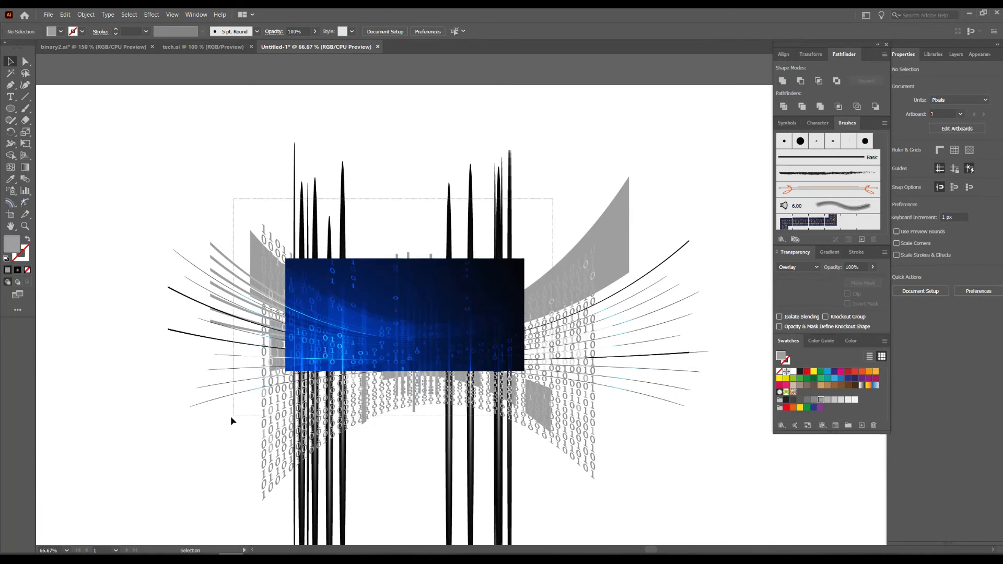
key(ctrl+a)
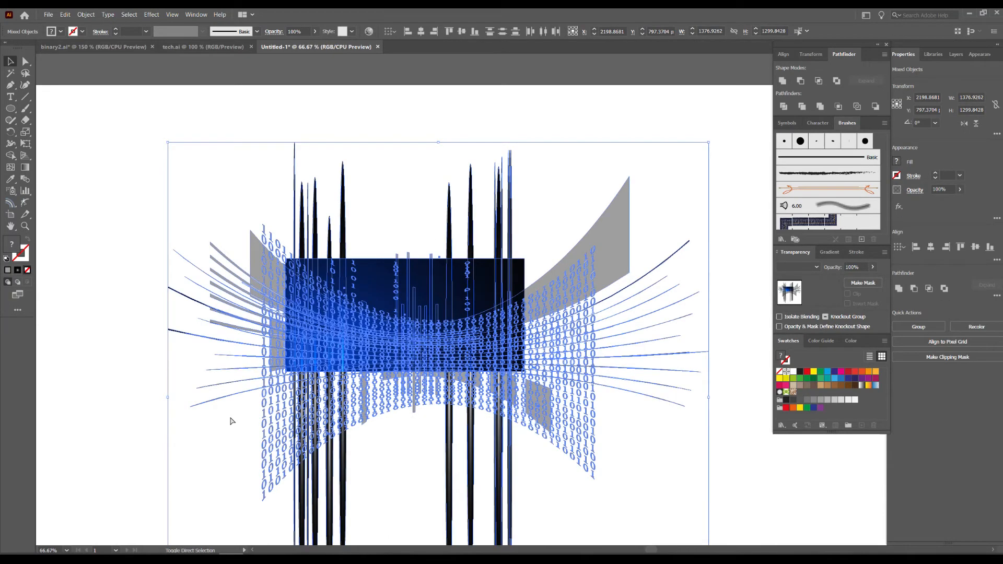
click(121, 161)
Place the striped 01 artwork above the light beams, centred about X 2115, Y 51 px, and ungroup it.
drag(188, 174, 393, 343)
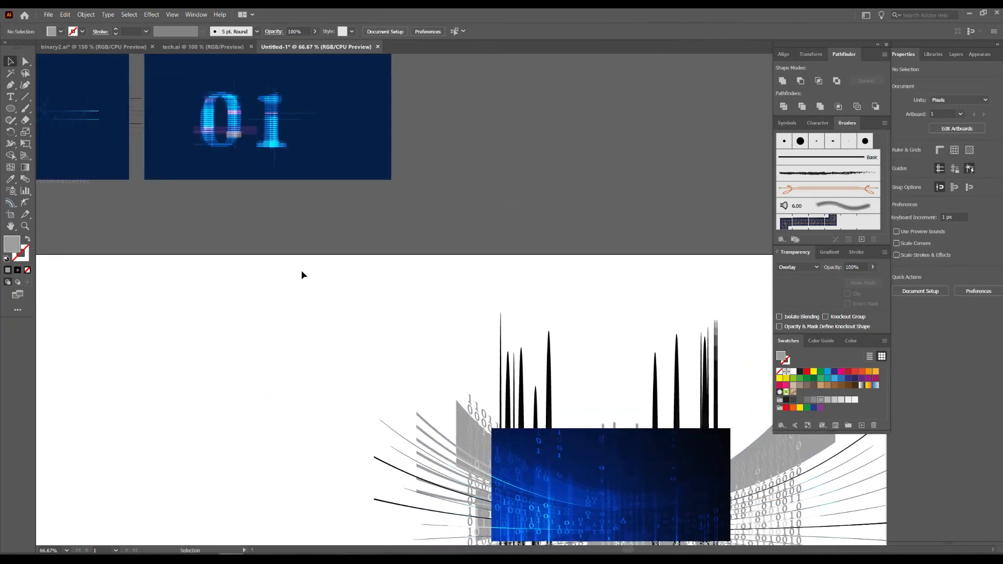
drag(237, 128, 593, 278)
click(627, 205)
drag(591, 222, 443, 160)
scroll(469, 225, up, 2)
click(484, 208)
right_click(486, 207)
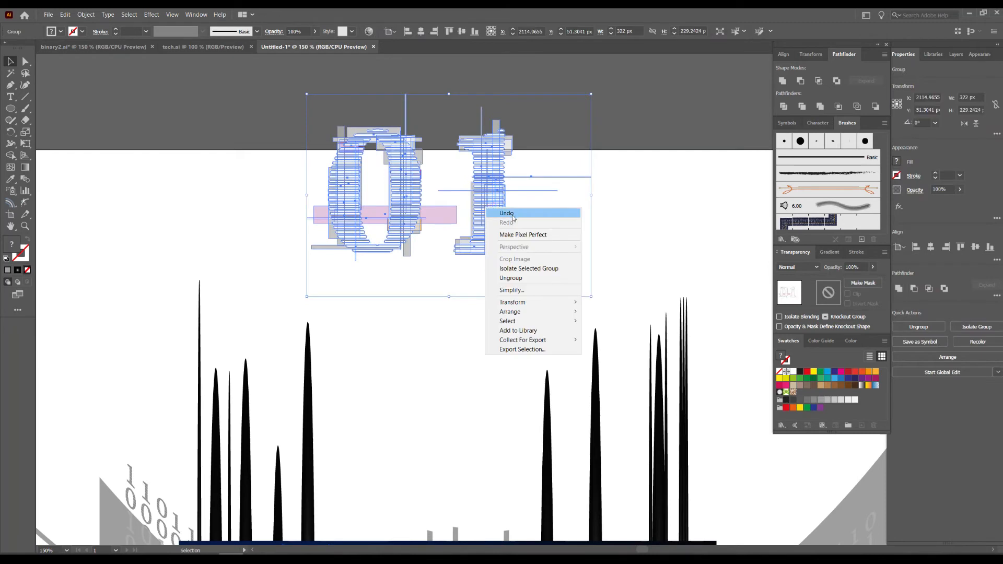
click(526, 284)
click(491, 217)
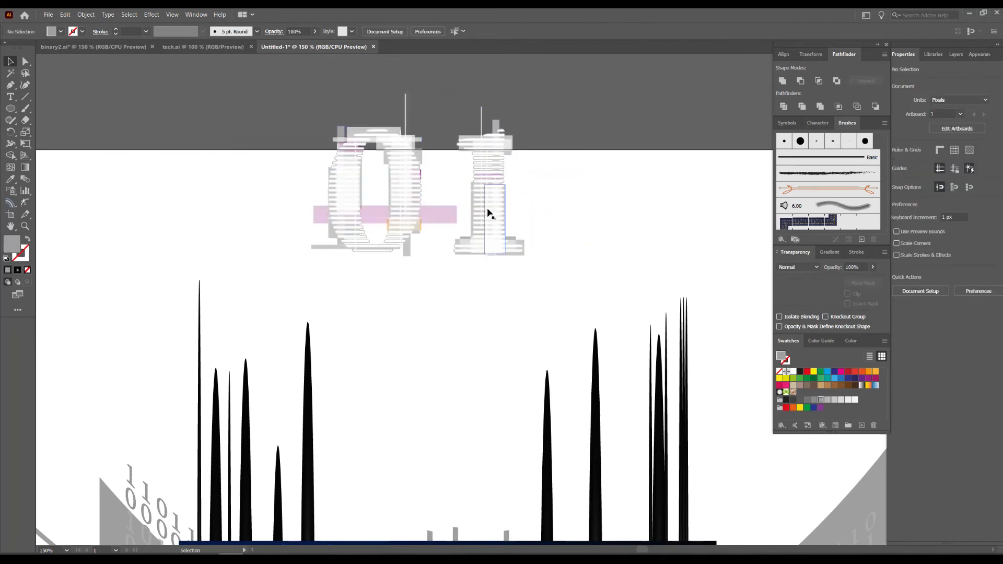
drag(597, 105, 433, 229)
shift+click(444, 216)
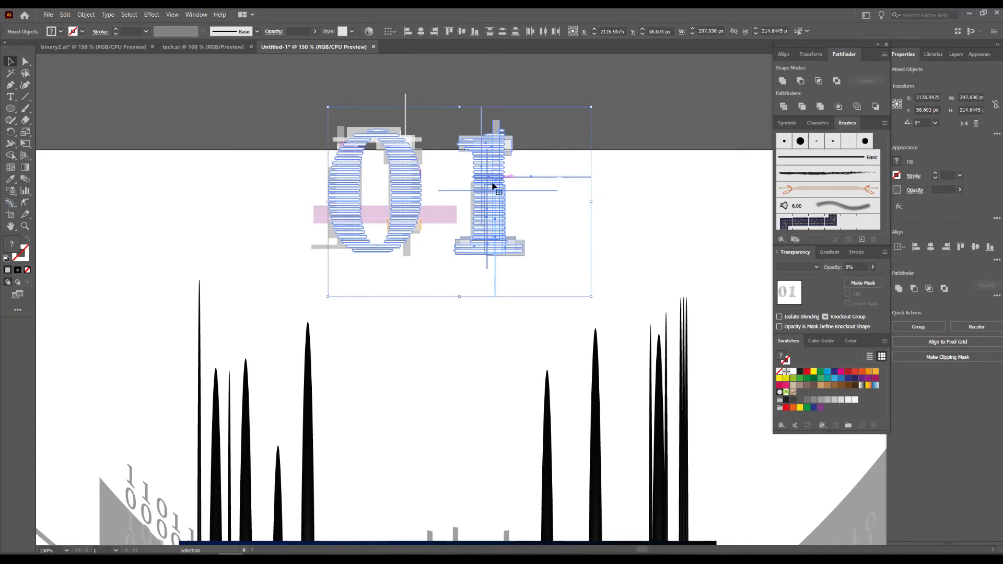
shift+click(416, 188)
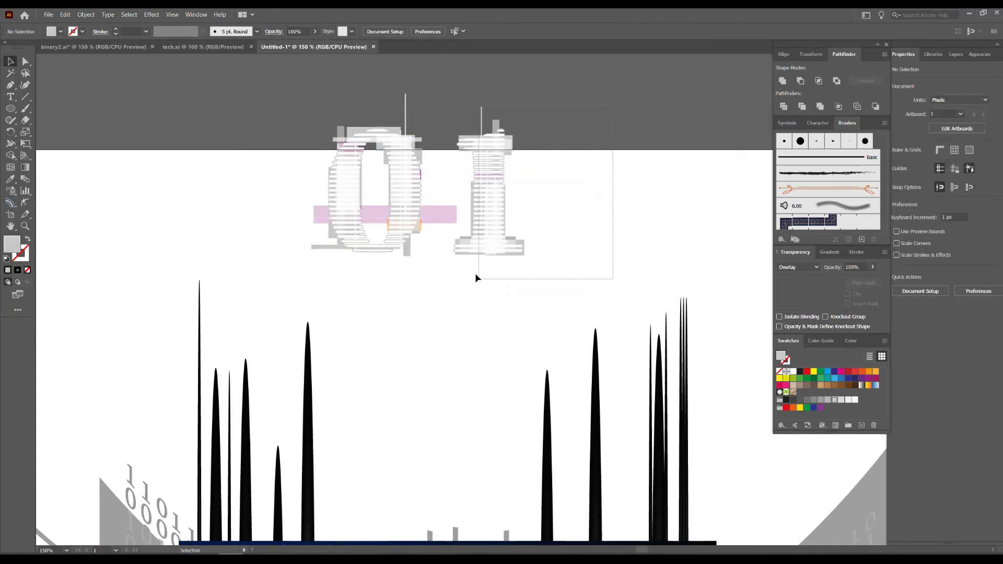
drag(476, 280, 478, 278)
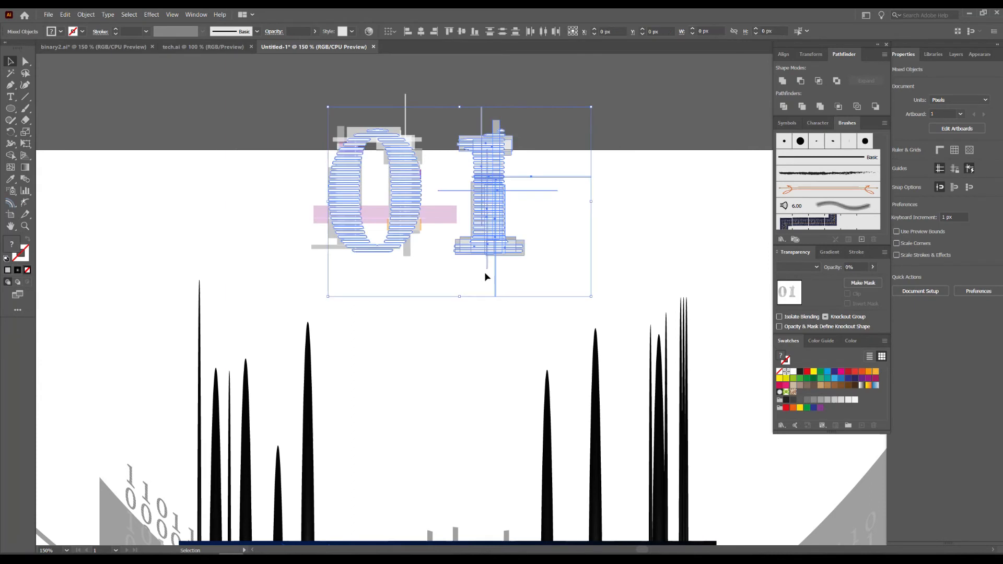
right_click(499, 195)
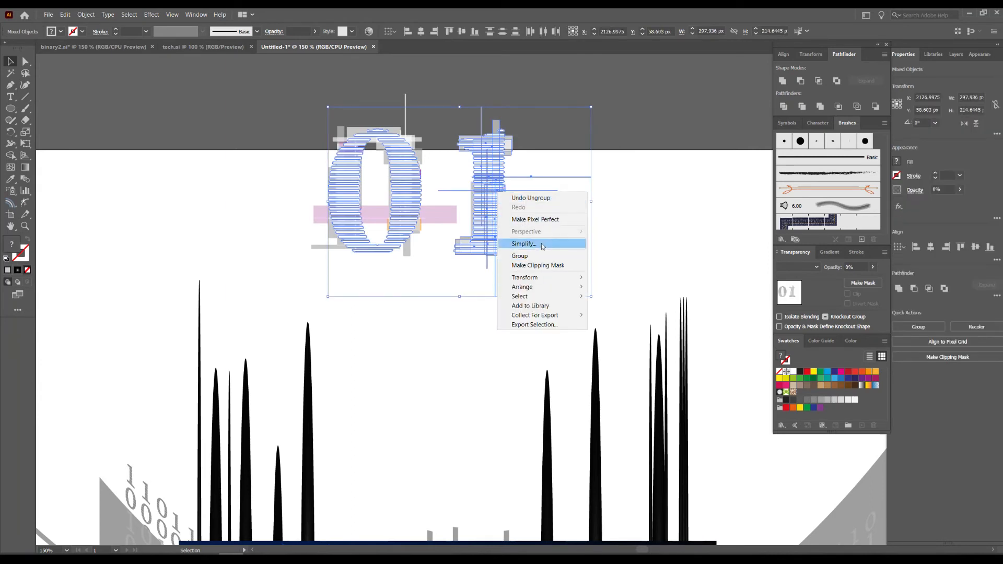
click(616, 215)
drag(611, 153, 554, 196)
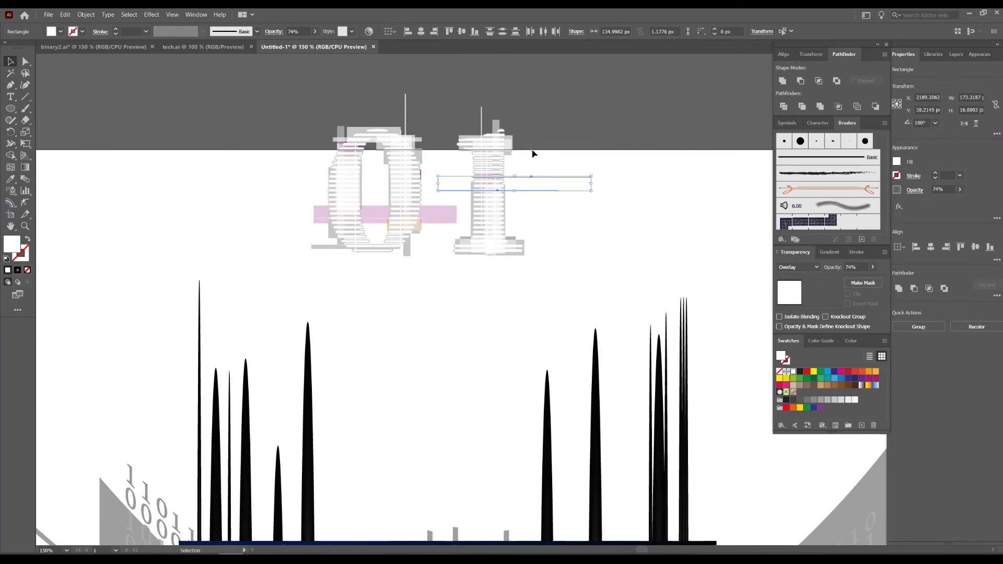
Ungroup the striped shapes that form the digits 0 and 1 so each digit's parts are separate.
click(508, 162)
click(503, 166)
right_click(503, 167)
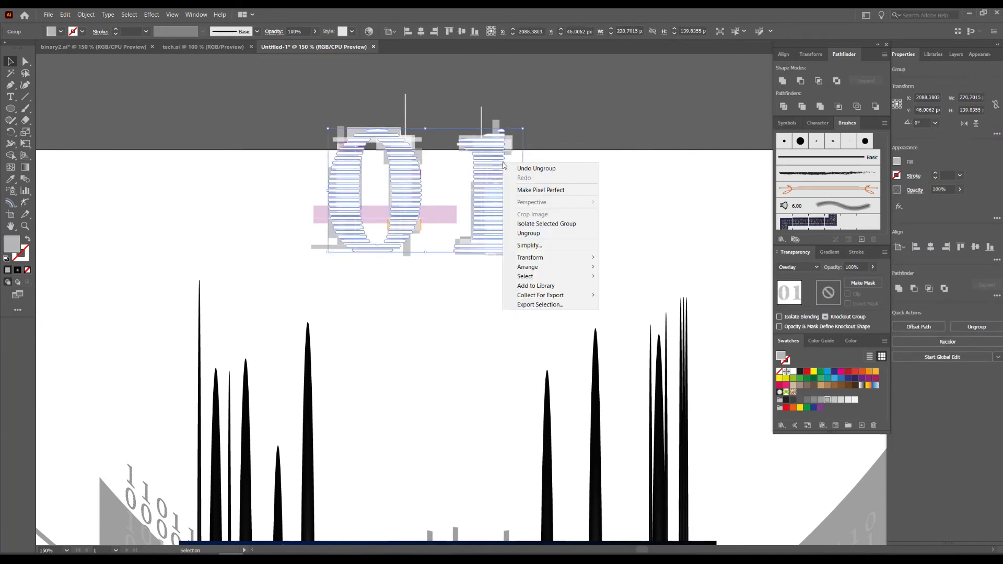
click(538, 233)
click(601, 109)
drag(601, 110, 479, 277)
drag(600, 91, 299, 267)
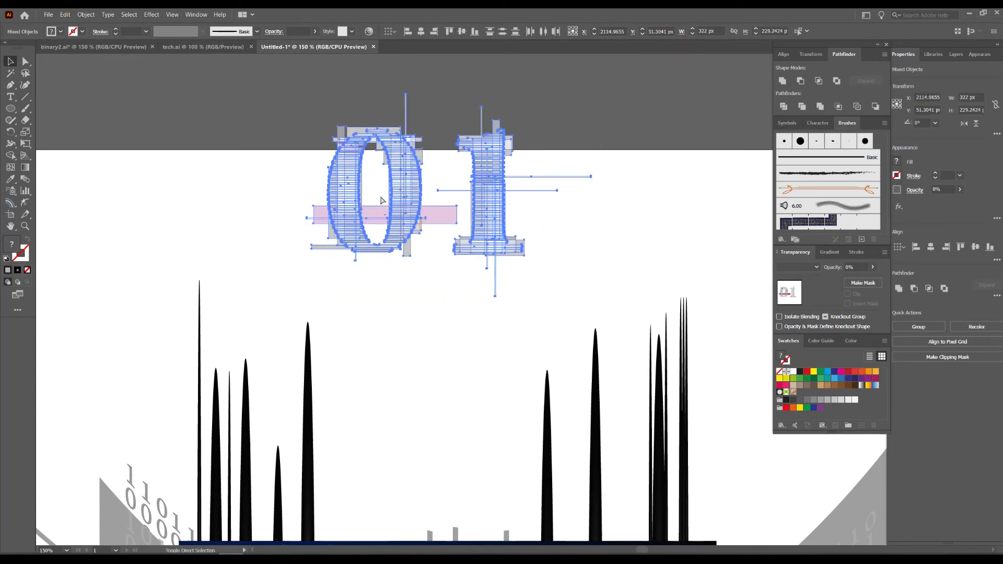
click(611, 108)
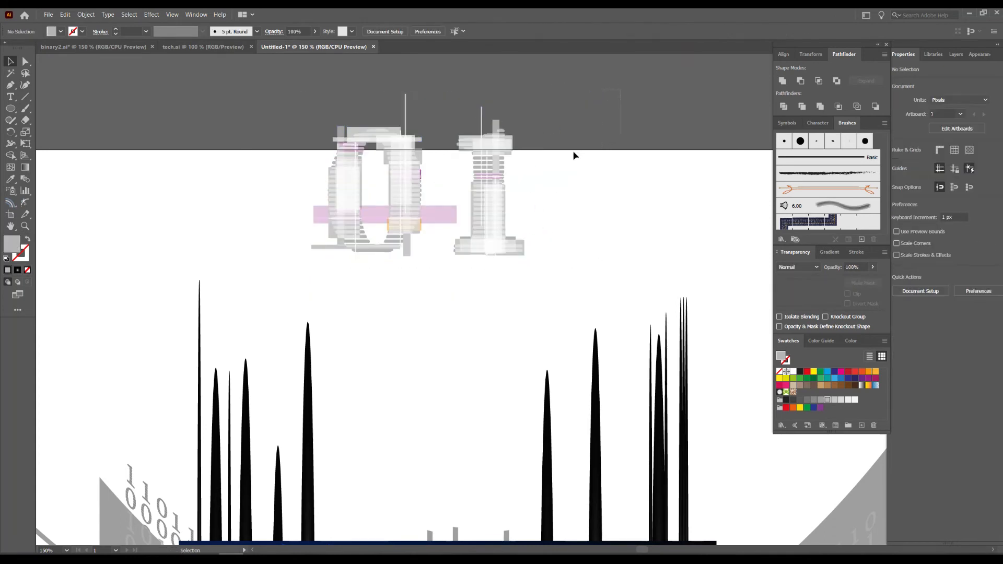
Group all parts of the digit 1 and move it horizontally away from the 0, to about X 2407 px.
drag(456, 278, 446, 254)
shift+click(439, 214)
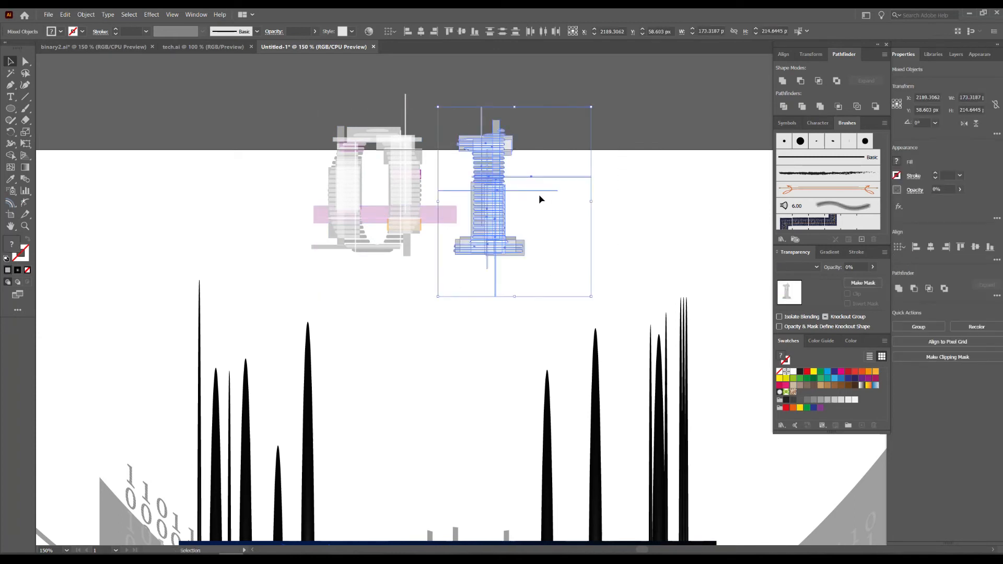
right_click(491, 183)
click(515, 245)
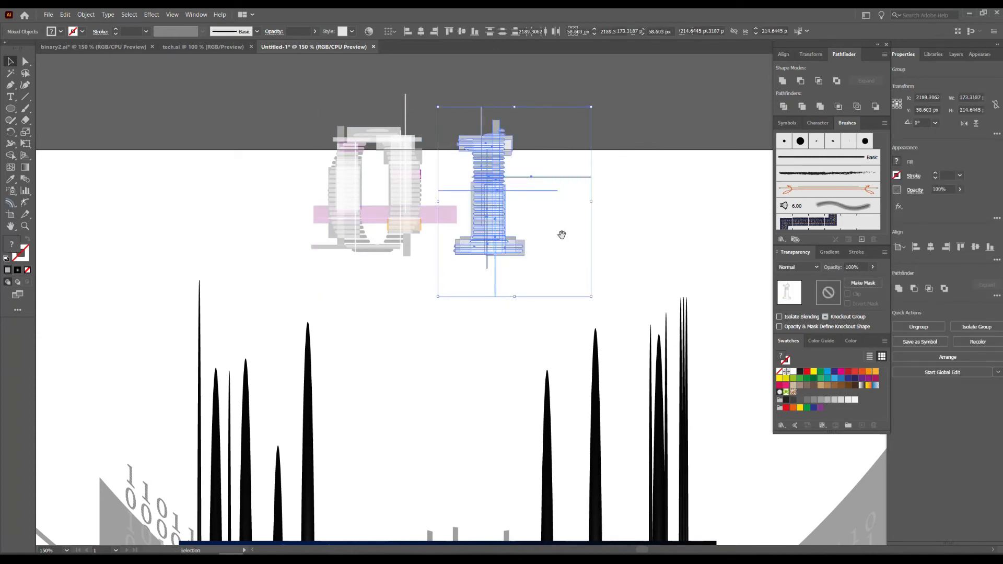
scroll(384, 226, right, 3)
drag(384, 226, 576, 226)
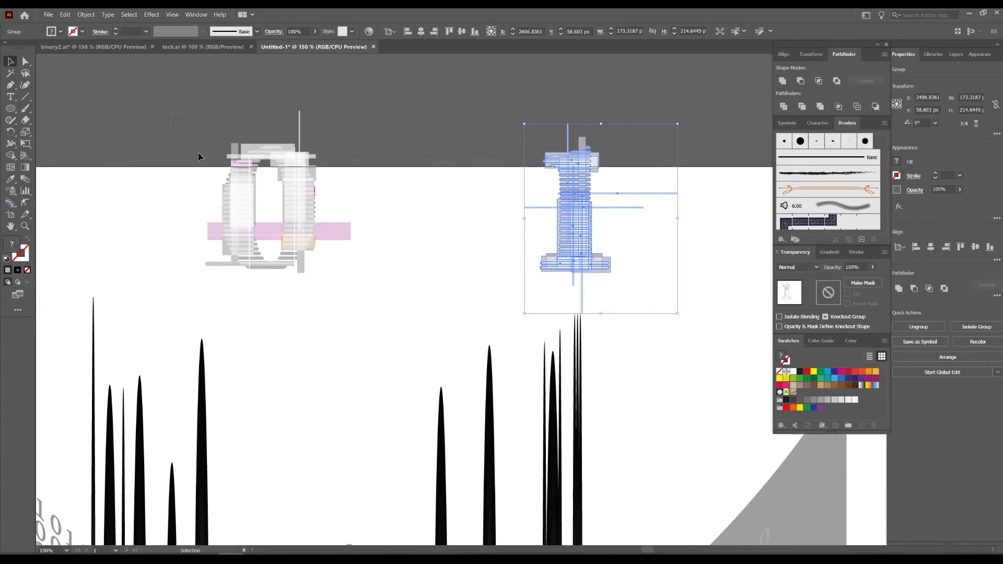
Group all parts of the digit 0, including its pink and gray glitch bars.
drag(408, 306, 409, 306)
right_click(306, 210)
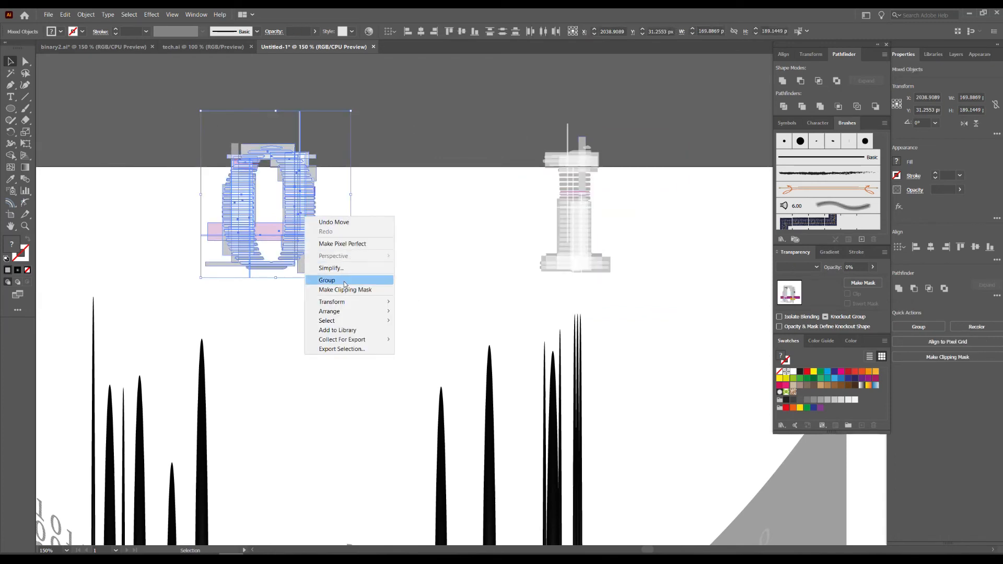
click(329, 281)
click(444, 293)
scroll(428, 292, down, 1)
drag(424, 259, 481, 103)
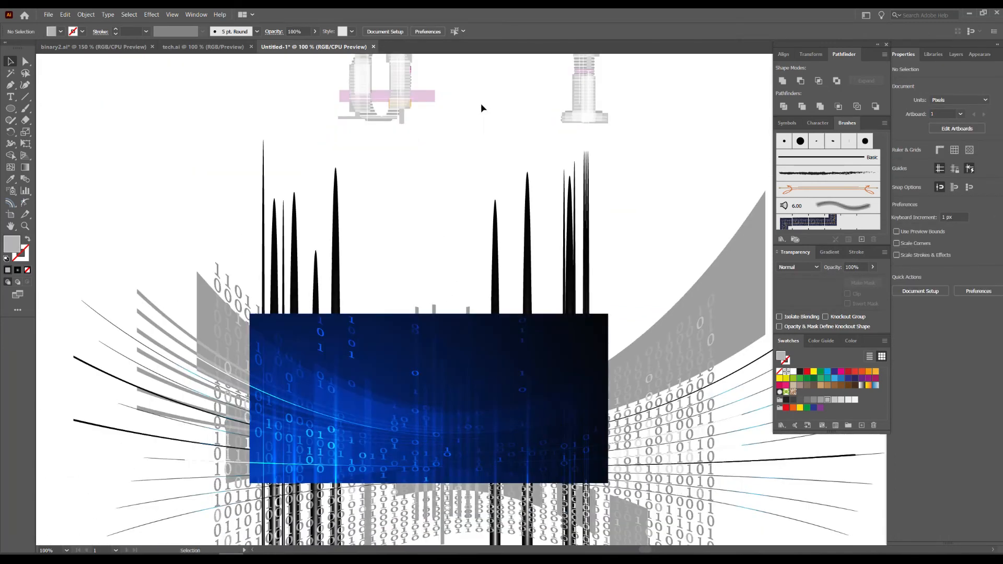
drag(402, 94, 364, 380)
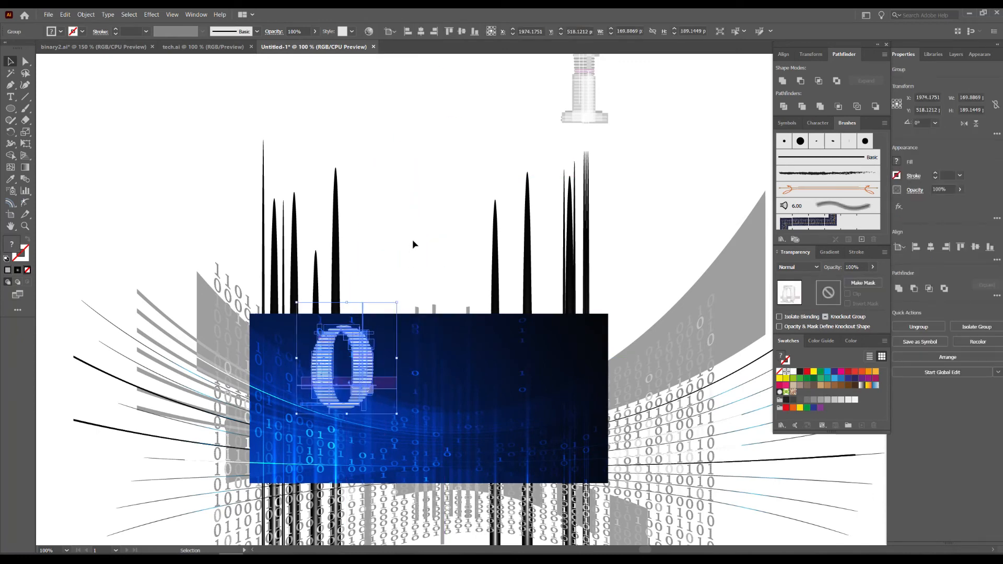
click(412, 245)
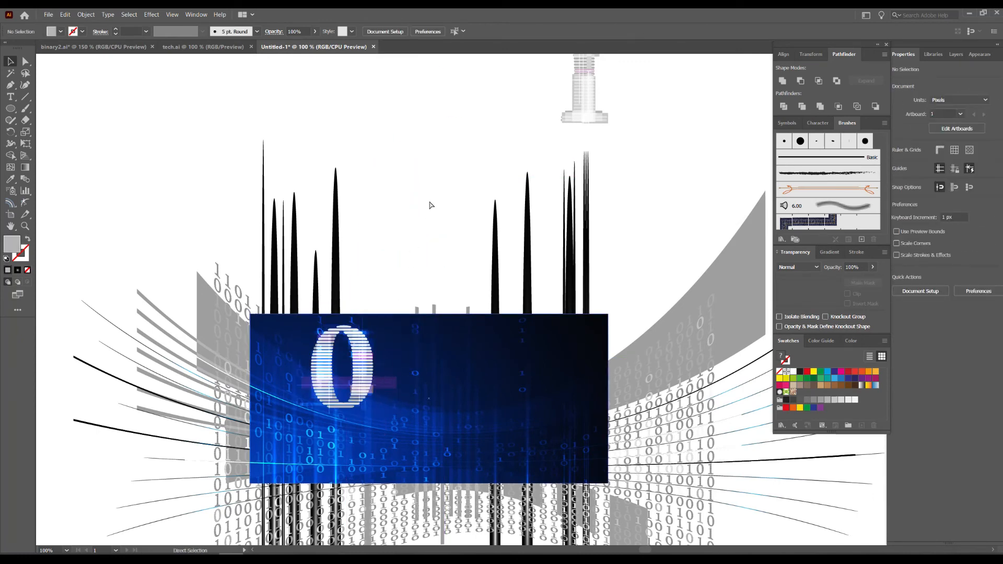
key(ctrl+z)
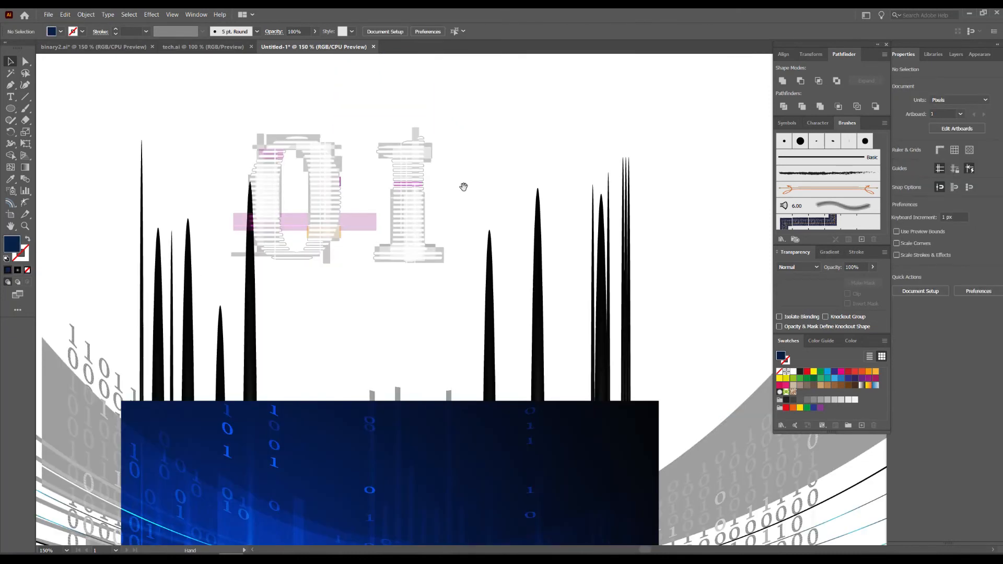
Place a copy of the grouped striped 0 on the blue artboard and scale it down to about 51 × 57 px.
drag(463, 186, 496, 136)
drag(367, 153, 441, 231)
scroll(393, 255, up, 1)
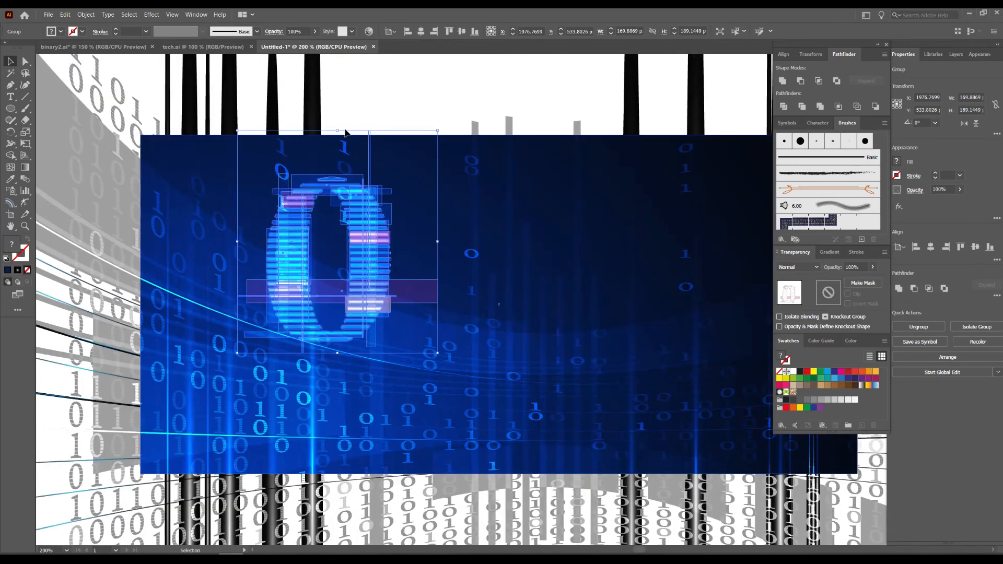
drag(338, 130, 342, 286)
drag(347, 325, 213, 177)
Move the small striped 0 to the artboard's dark upper-right area, centred about X 2343, Y 527 px.
click(388, 85)
drag(387, 86, 153, 120)
drag(90, 220, 655, 282)
drag(756, 162, 637, 174)
click(567, 273)
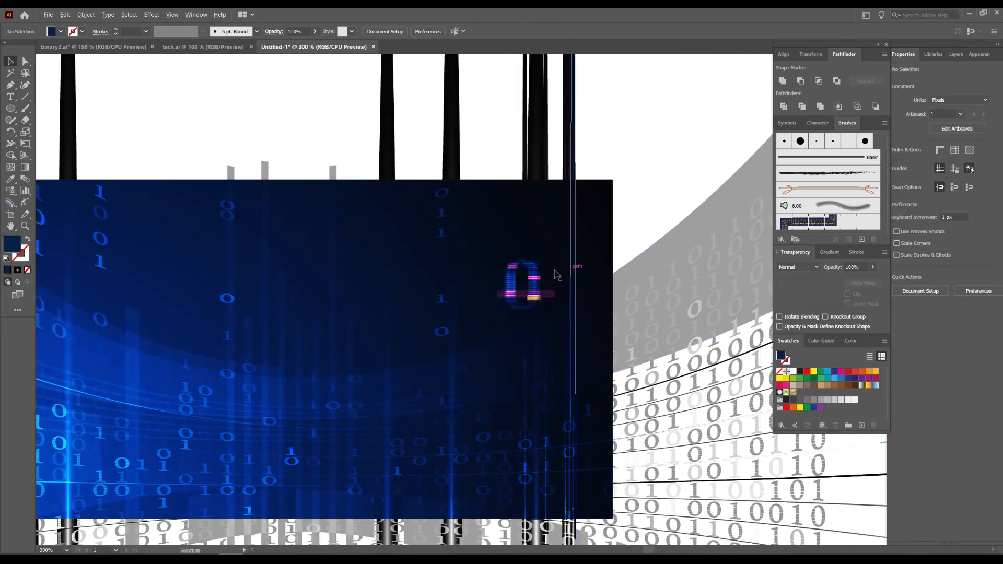
scroll(566, 273, up, 1)
Free-distort the small 0 by lowering both left corners so it slants upward to the right in perspective.
click(522, 283)
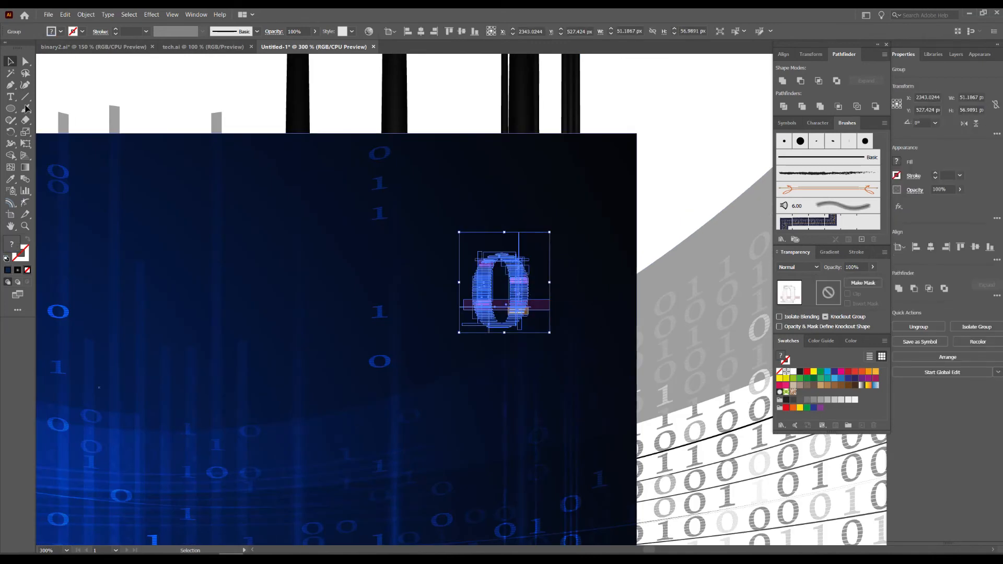
click(25, 145)
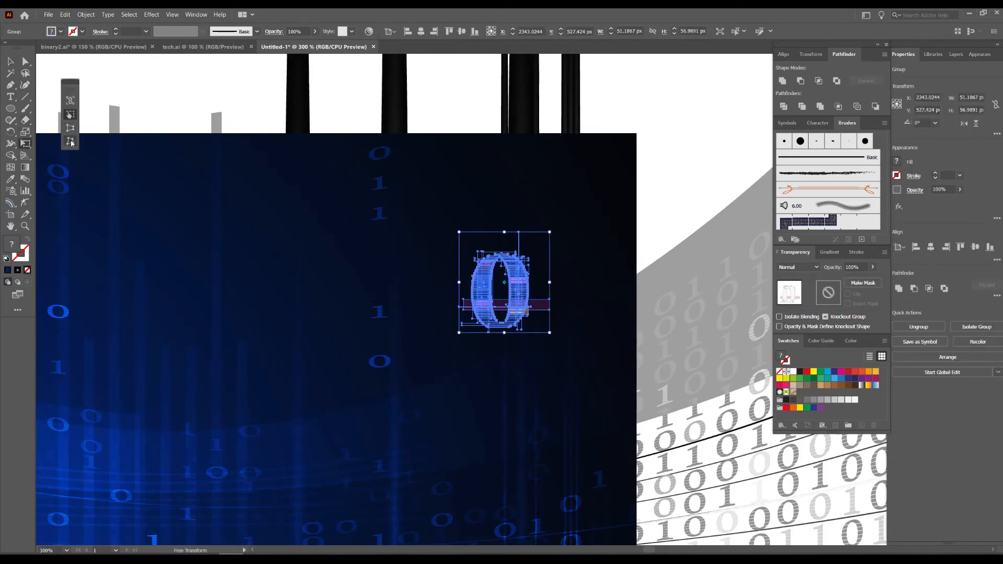
drag(460, 335, 462, 373)
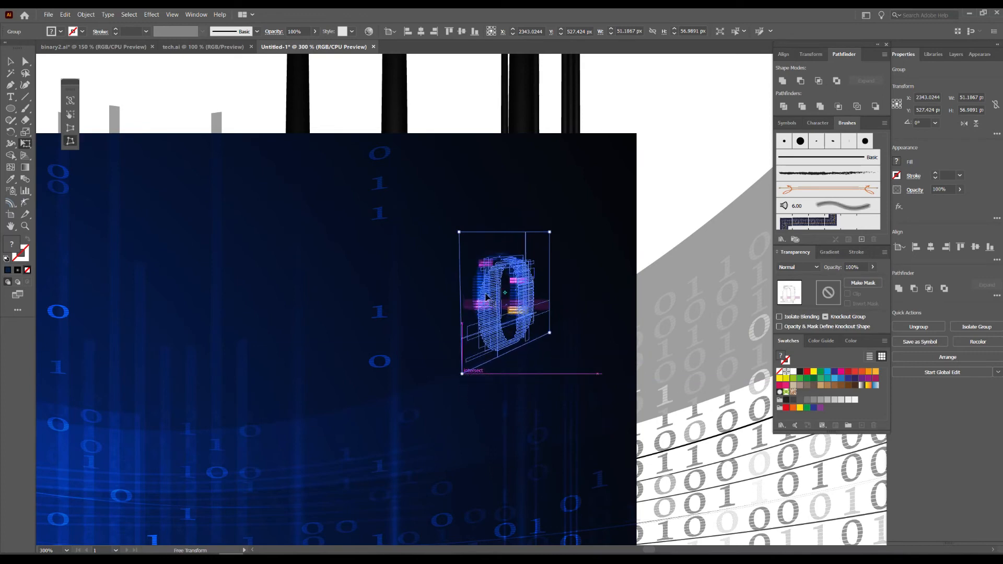
drag(460, 237, 462, 266)
click(11, 62)
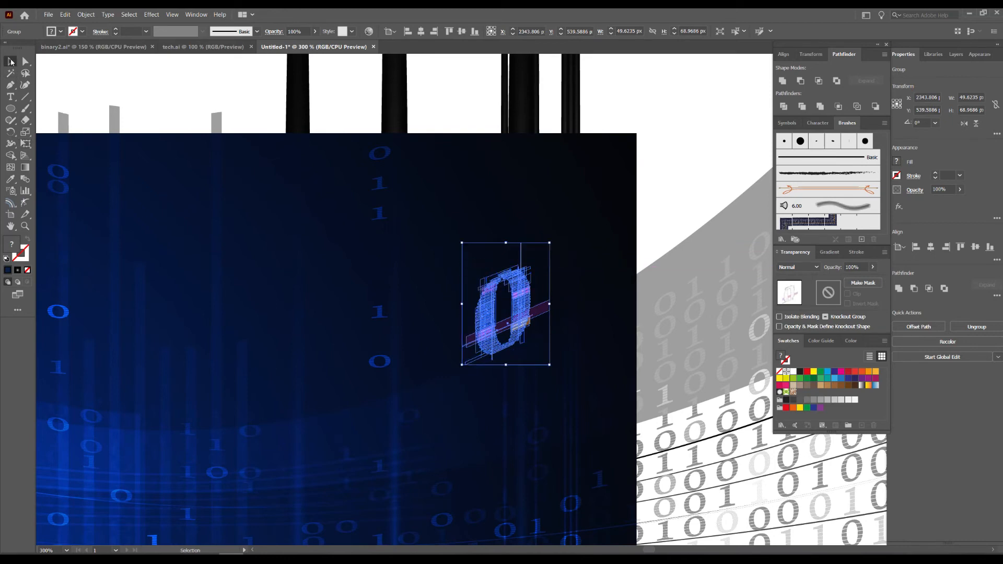
click(606, 230)
Enlarge the slanted 0 to about 72 × 100 px and shift it up and right to about X 2368, Y 514 px.
drag(525, 309, 536, 295)
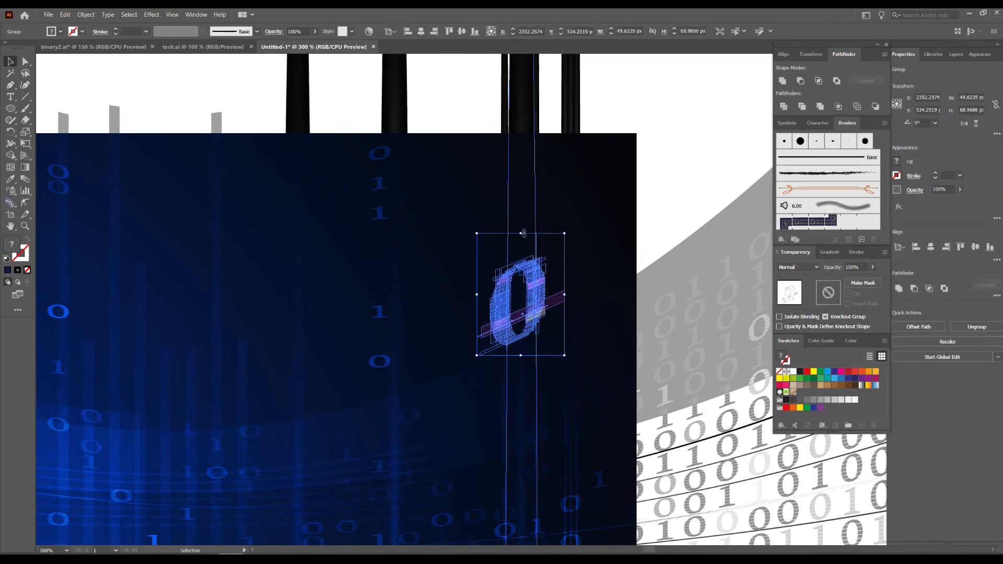
drag(524, 233, 531, 180)
drag(550, 271, 555, 278)
click(678, 183)
drag(678, 182, 706, 199)
drag(588, 269, 612, 246)
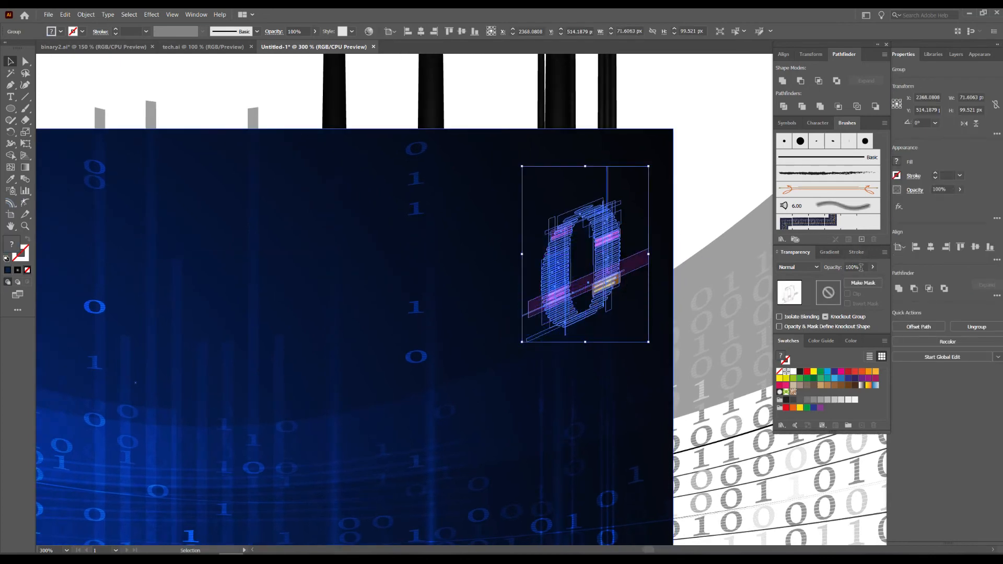
Set the slanted 0's opacity to 50% and deselect it.
text(50)
key(Return)
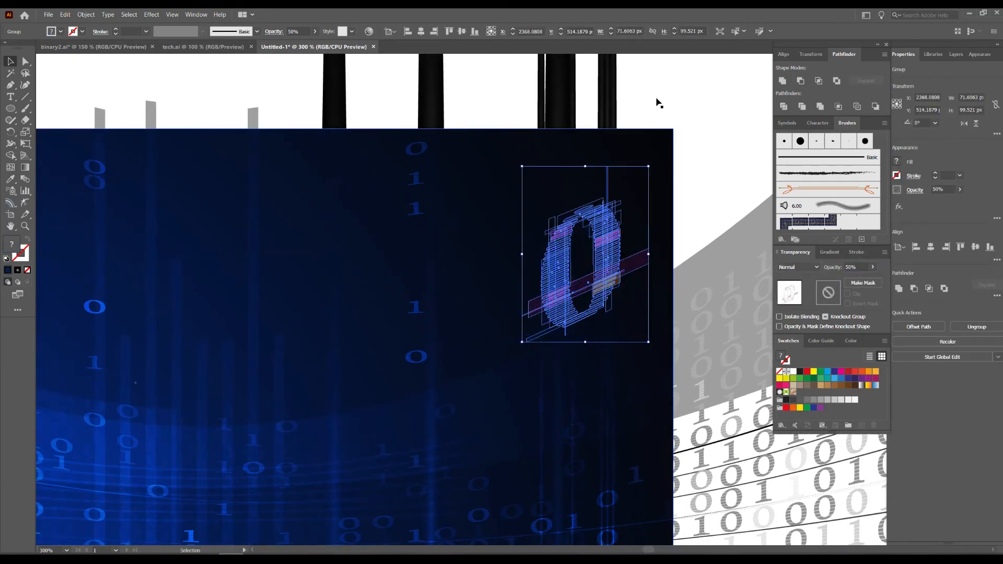
click(700, 120)
drag(700, 123, 688, 163)
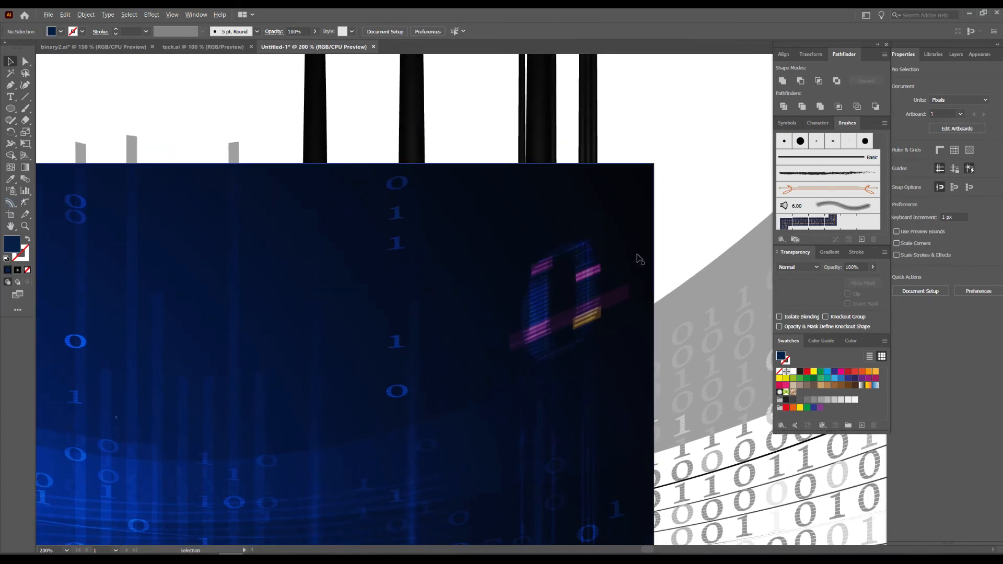
Place a copy of the grouped striped 1 on the artboard beside the slanted 0, about X 2260, Y 557 px.
scroll(637, 255, down, 1)
drag(293, 133, 347, 181)
scroll(318, 130, down, 1)
drag(318, 128, 346, 183)
drag(386, 109, 471, 404)
scroll(495, 381, up, 1)
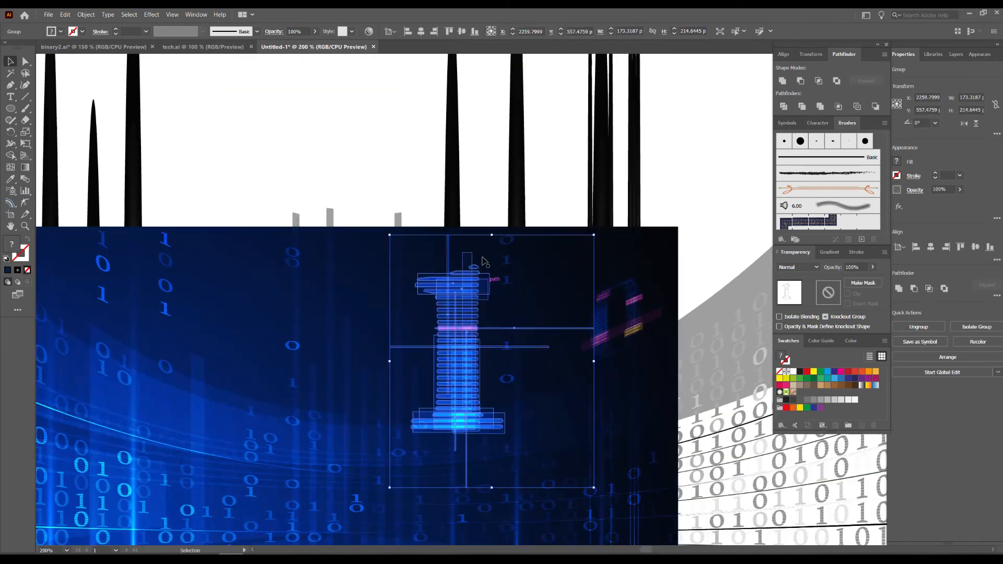
Scale the copied 1 down to about 49 × 61 px and move it to the artboard's lower-right area.
drag(491, 235, 492, 369)
scroll(503, 415, up, 1)
drag(503, 414, 366, 272)
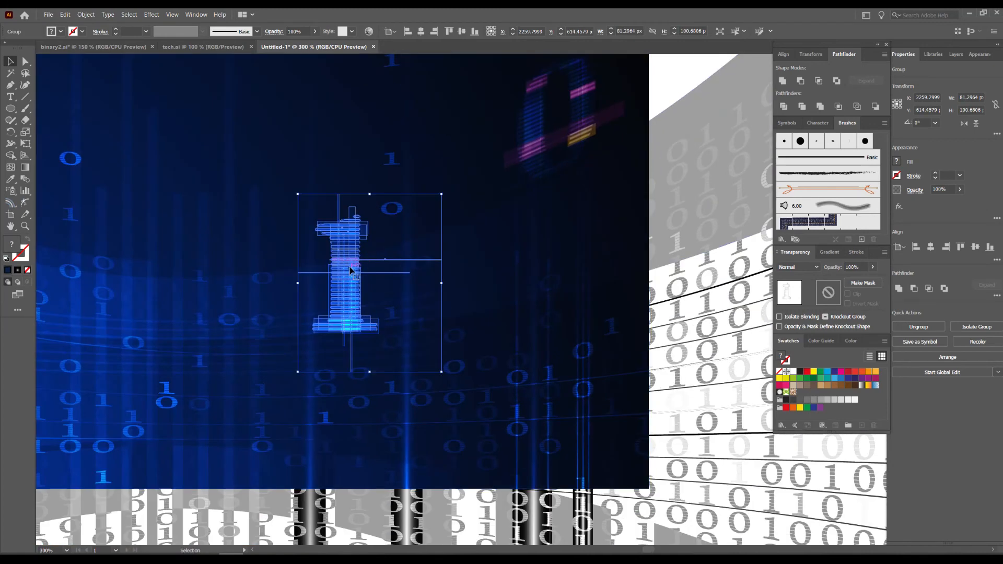
drag(371, 195, 371, 264)
drag(361, 319, 497, 406)
click(692, 400)
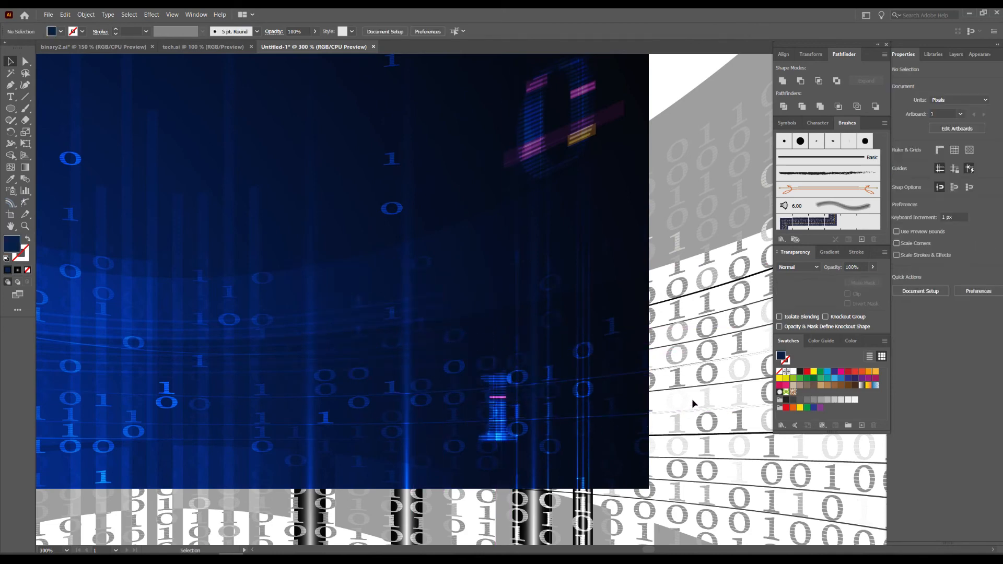
drag(595, 351, 615, 378)
Duplicate the small striped 1 up and to the right, below the slanted 0, about X 2403, Y 607 px.
scroll(578, 394, down, 1)
scroll(615, 380, down, 1)
scroll(599, 421, down, 1)
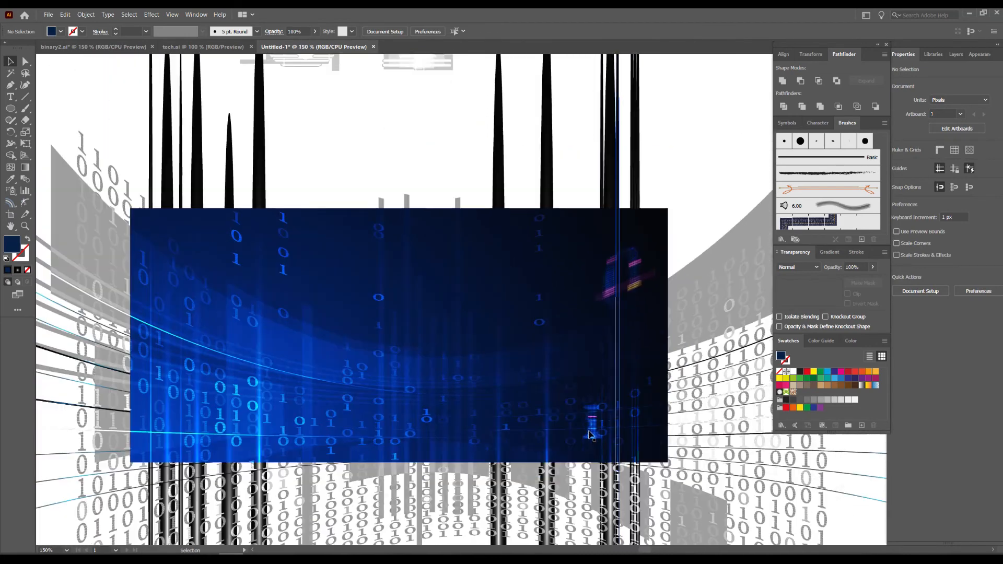
scroll(597, 425, up, 1)
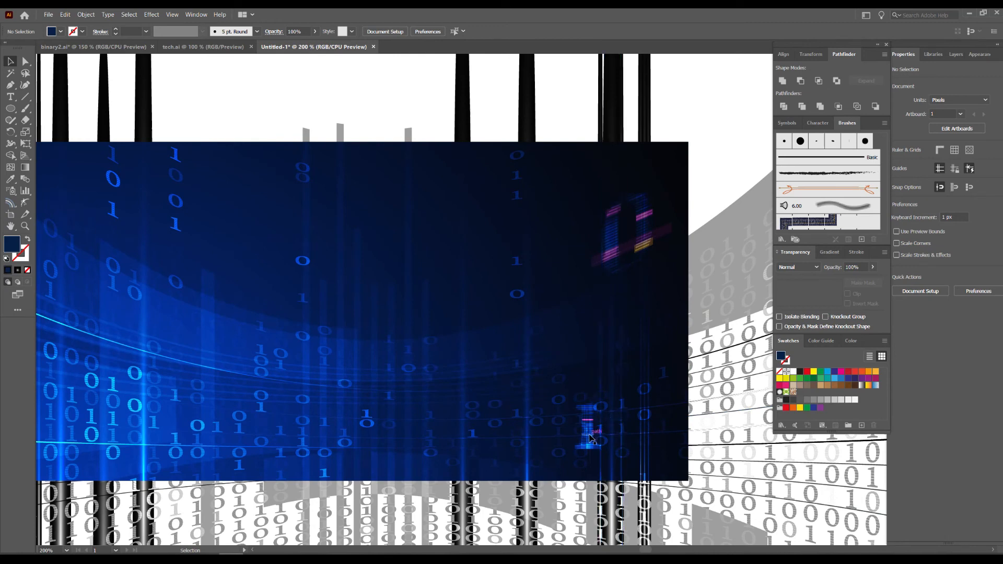
drag(590, 437, 673, 339)
scroll(679, 330, up, 3)
Free-distort the duplicated 1 by raising both right corners so it slants upward to the right.
click(25, 144)
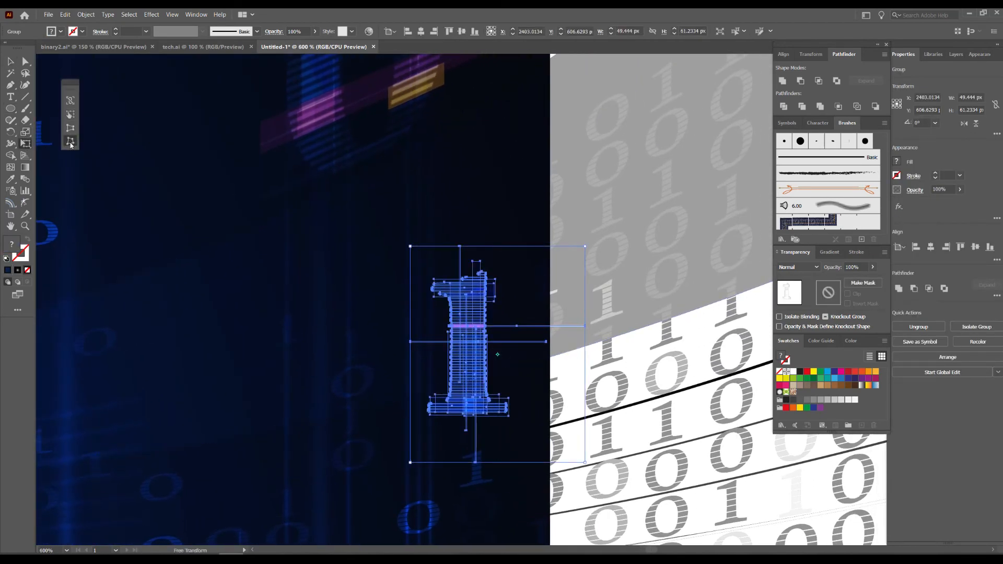
drag(586, 247, 588, 155)
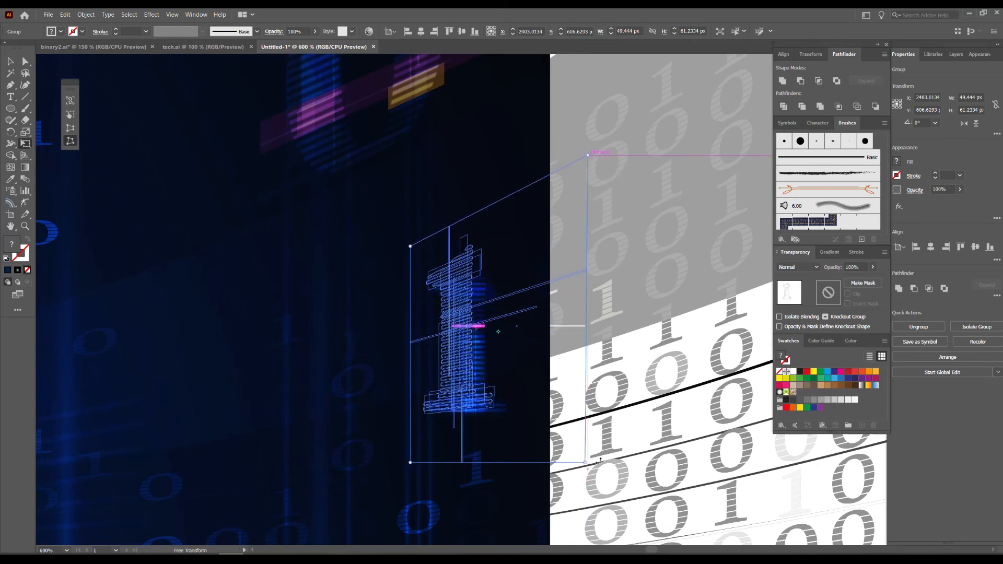
drag(585, 462, 589, 417)
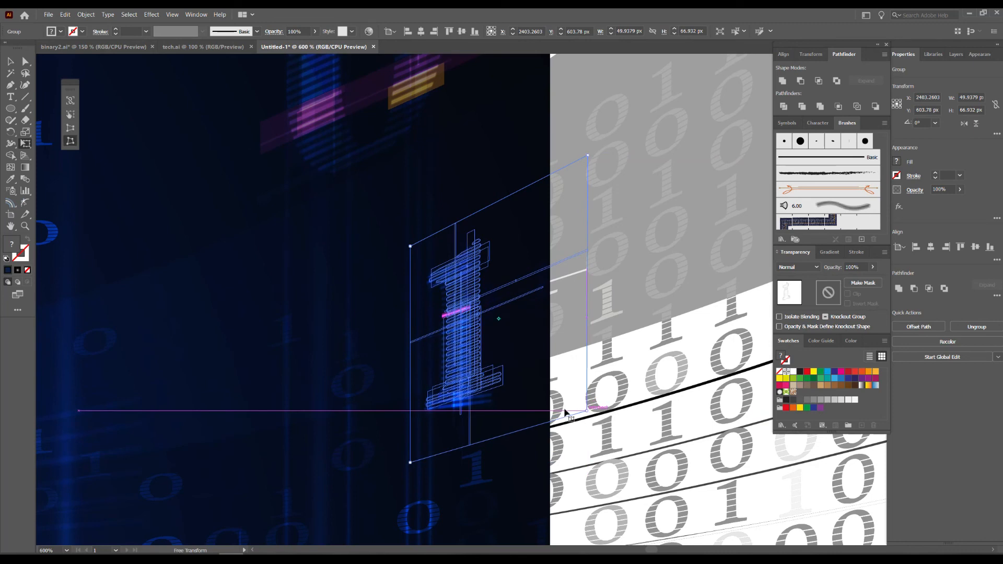
key(v)
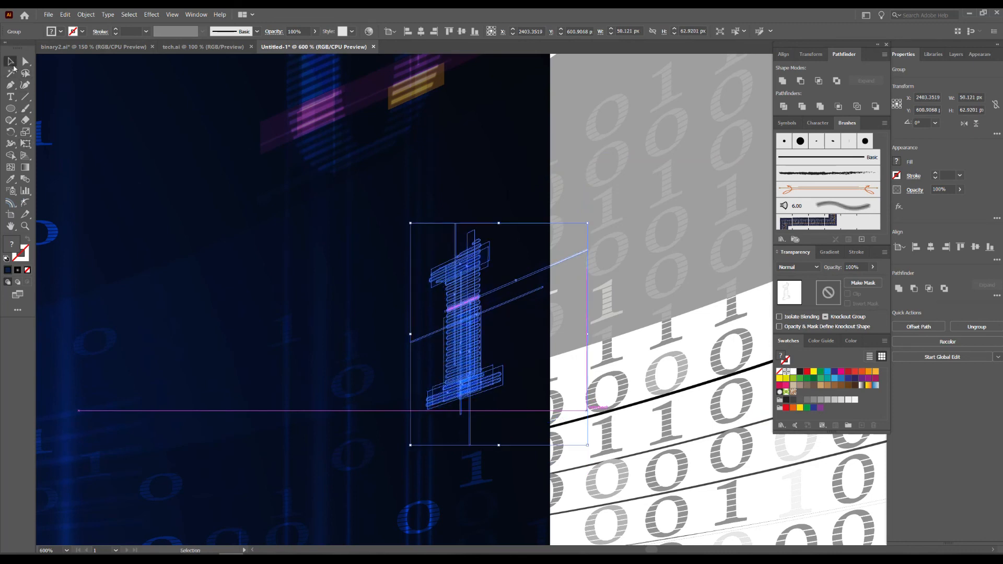
click(637, 355)
Enlarge the slanted 1 at the artboard's right edge to about 71 × 90 px and deselect it.
scroll(637, 356, down, 1)
scroll(637, 355, down, 1)
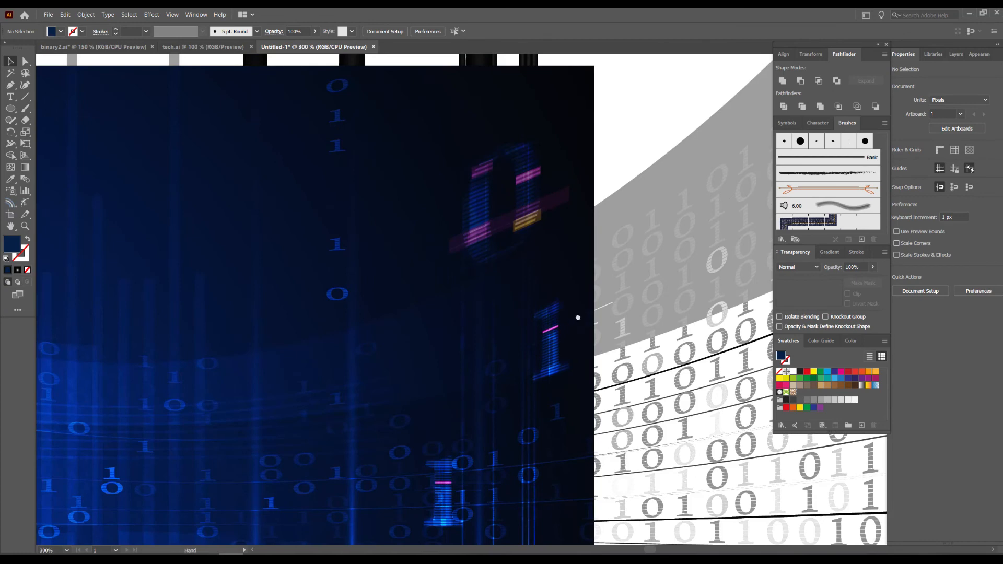
drag(577, 315, 631, 258)
click(602, 283)
drag(579, 343, 558, 367)
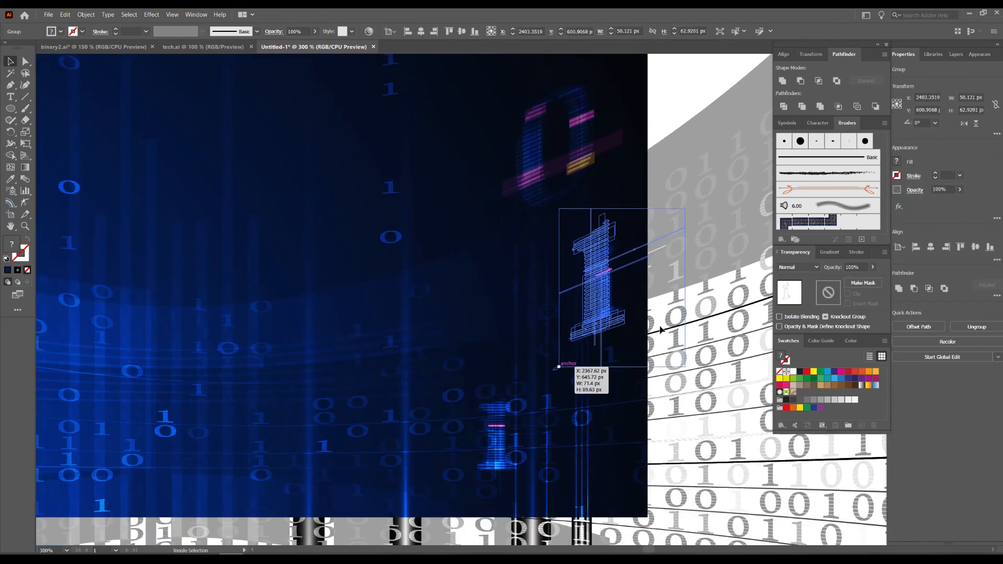
click(696, 335)
Place another copy of the large striped 1 in the artboard's upper-left area and scale it to about 135 × 167 px.
drag(436, 341, 641, 311)
scroll(609, 313, down, 1)
drag(545, 260, 511, 315)
drag(504, 95, 324, 355)
scroll(324, 354, up, 1)
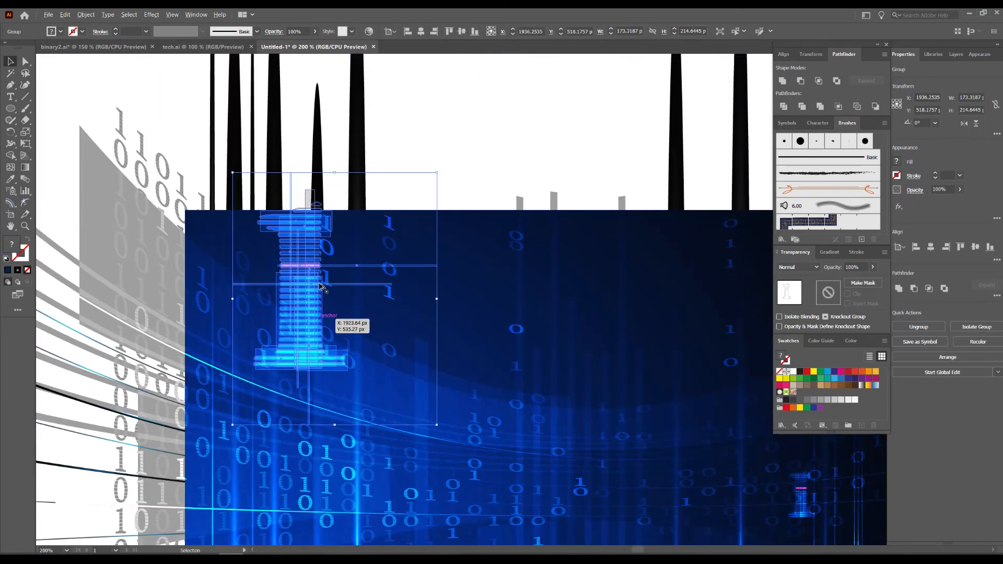
drag(335, 175, 359, 228)
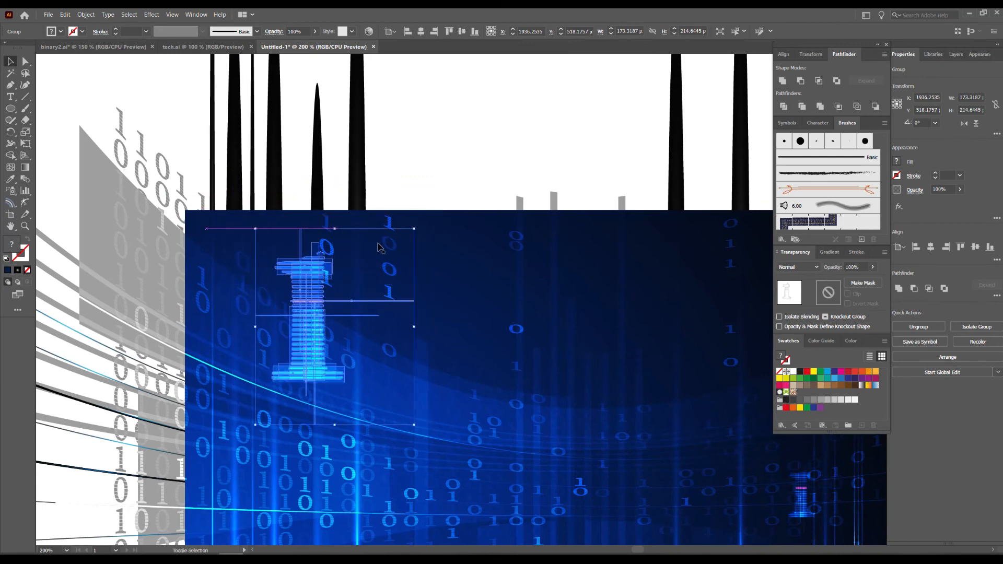
Free-distort the upper-left 1 by raising both left corners so it slants downward to the right.
click(27, 145)
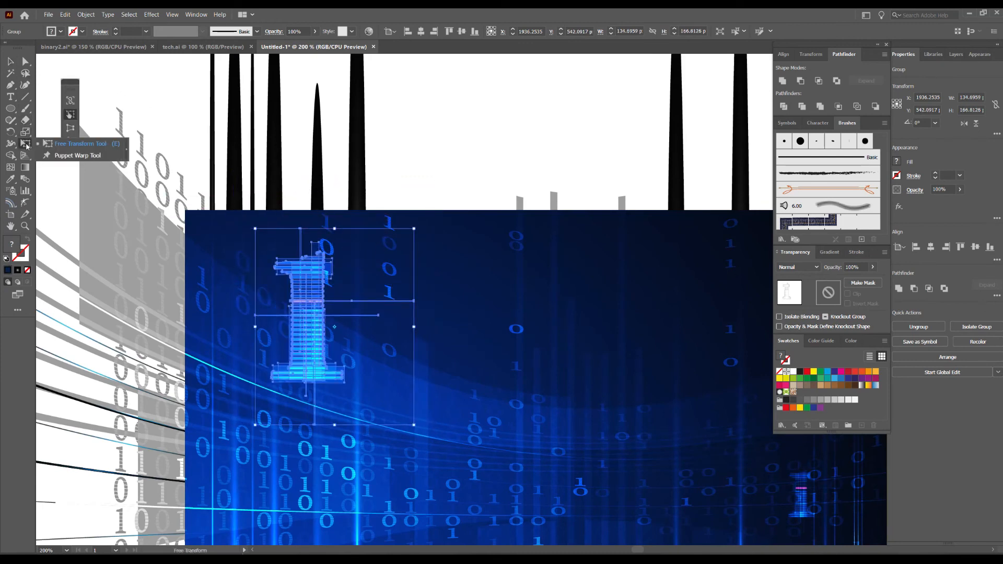
click(72, 118)
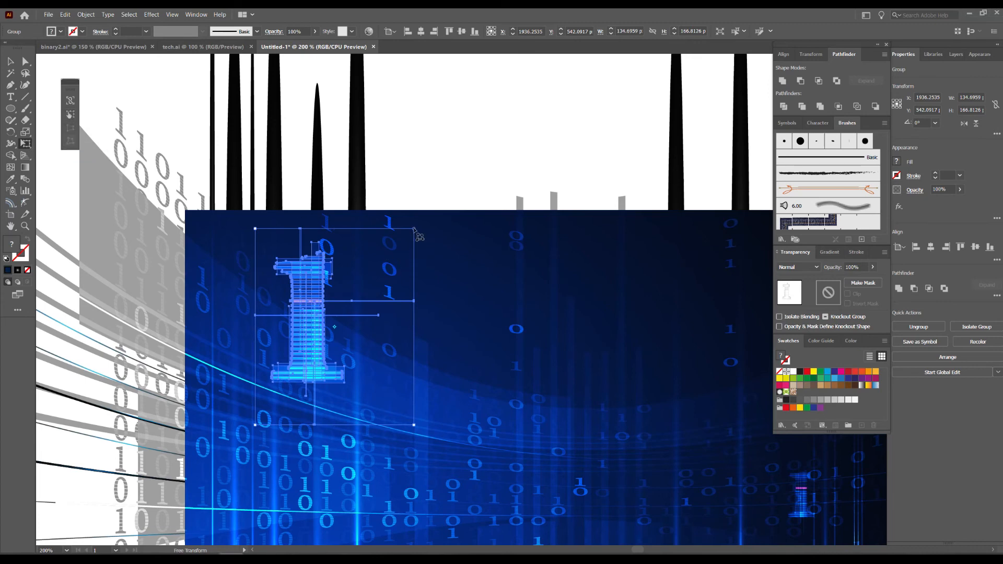
drag(257, 232, 265, 121)
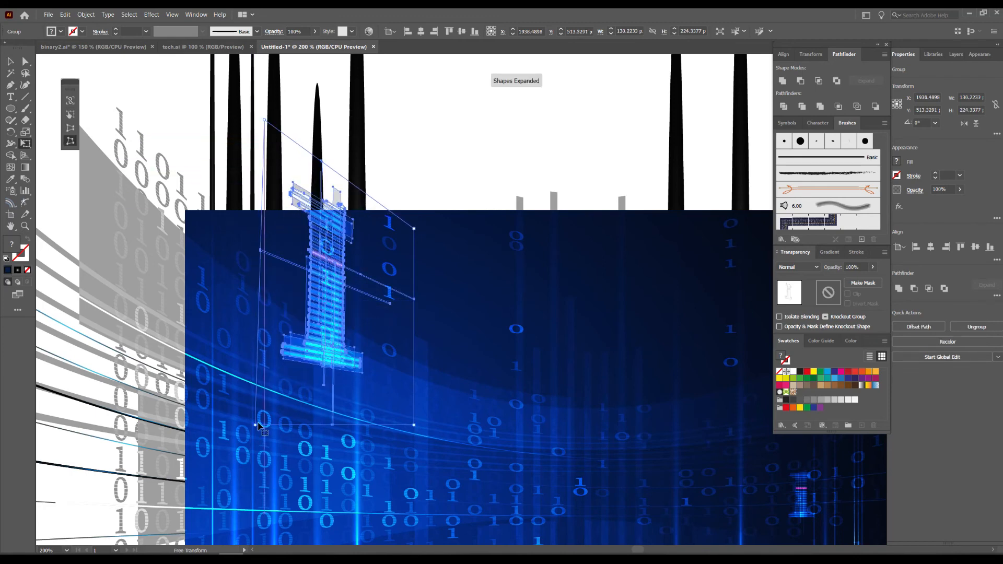
drag(256, 426, 267, 336)
click(10, 61)
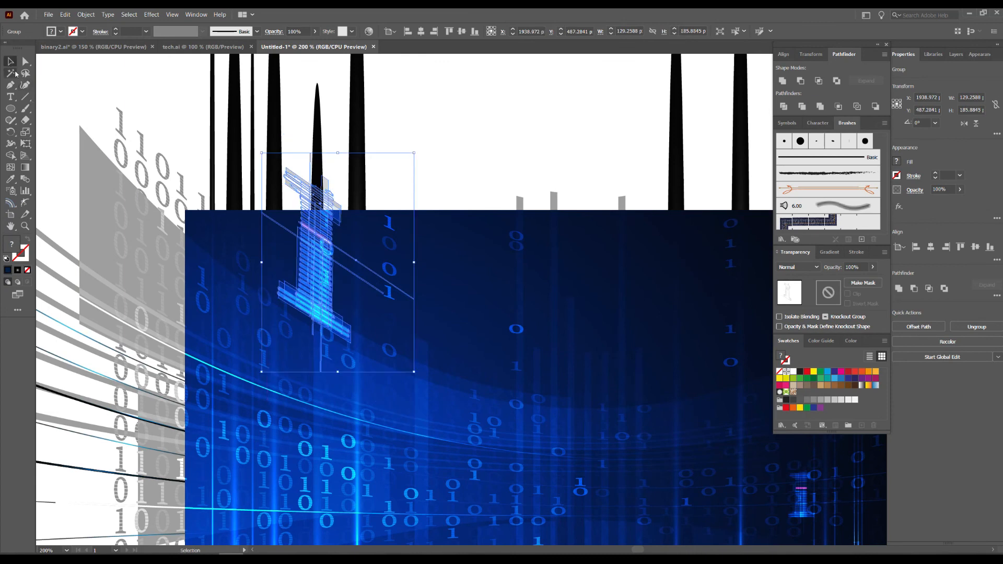
Scale the upper-left slanted 1 down to about 55 × 80 px and move it to about X 1916, Y 505 px.
drag(340, 154, 339, 215)
drag(336, 263, 312, 282)
click(463, 147)
drag(459, 148, 349, 205)
key(ctrl+minus)
Set the upper-left slanted 1's opacity to 30% and deselect it.
click(302, 245)
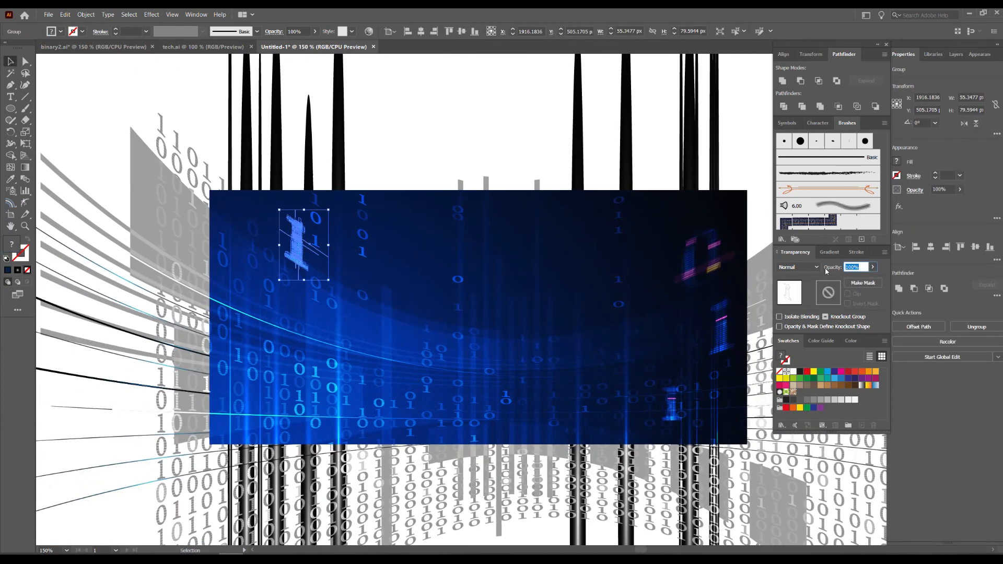
click(541, 136)
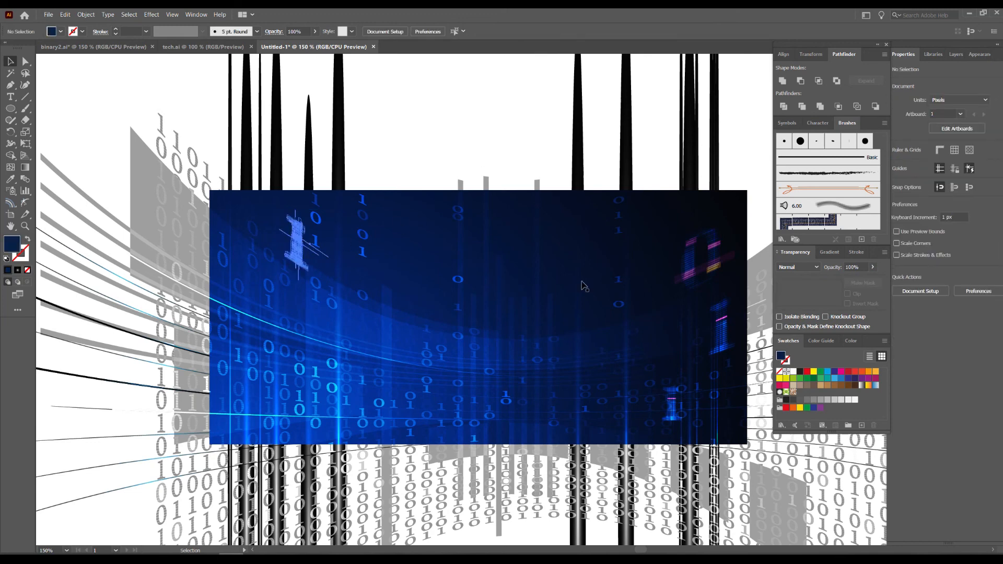
click(299, 252)
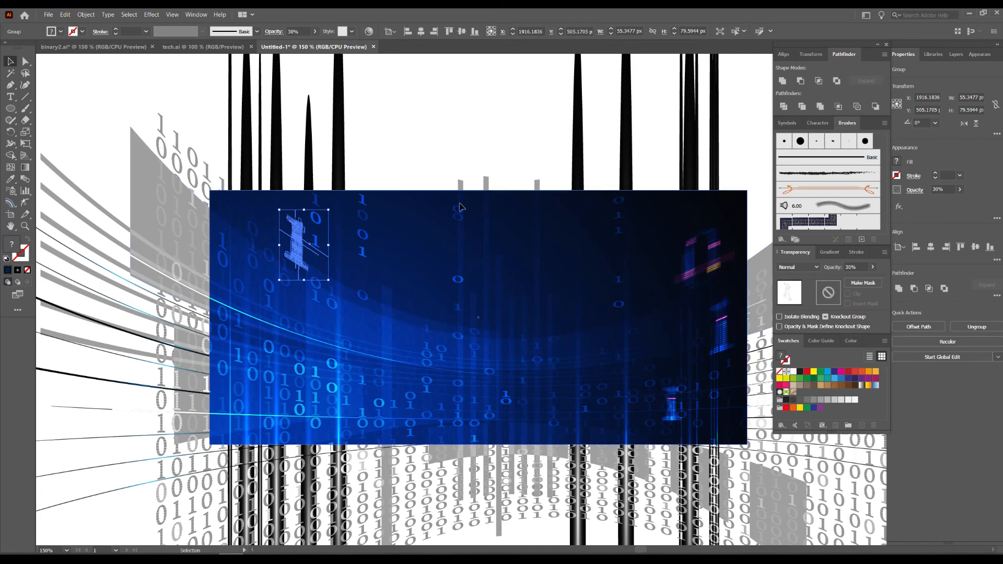
key(ctrl+shift+a)
scroll(336, 243, up, 1)
drag(335, 243, 399, 262)
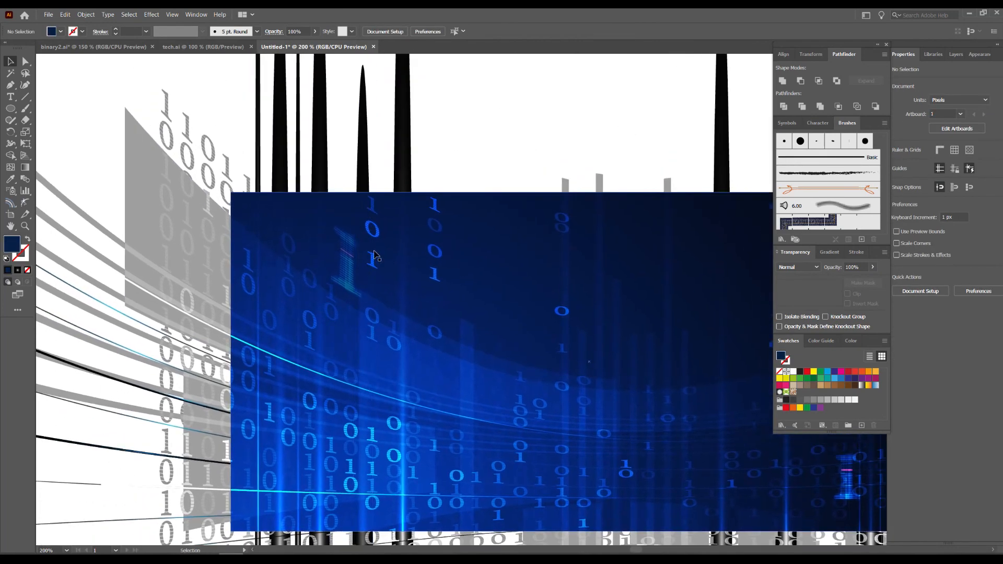
Place a copy of the large striped 0 in the artboard's lower-middle area and scale it to about 51 × 56 px.
scroll(408, 259, down, 2)
drag(450, 82, 522, 343)
scroll(510, 283, up, 2)
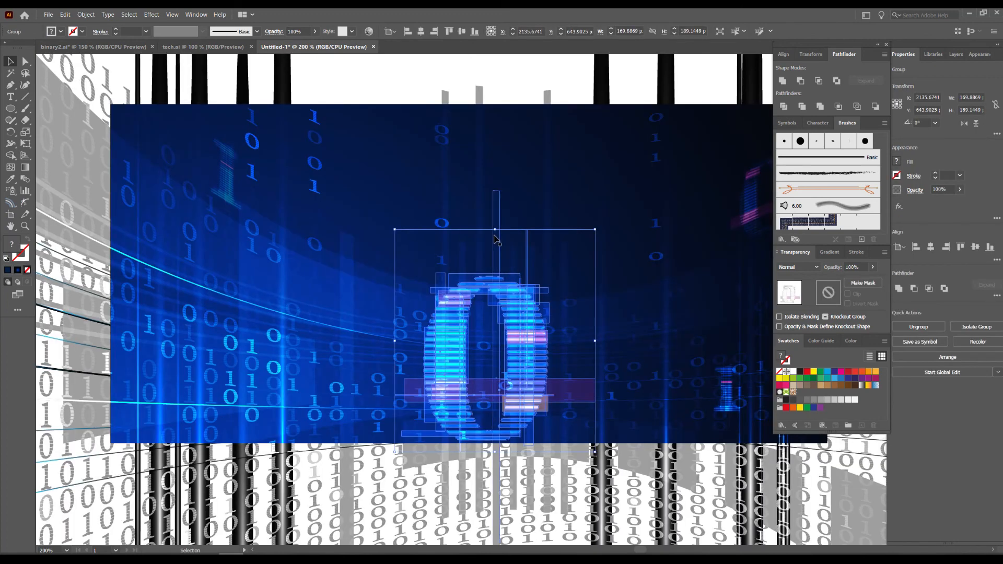
drag(495, 230, 535, 418)
drag(538, 454, 584, 427)
click(571, 85)
drag(561, 88, 533, 165)
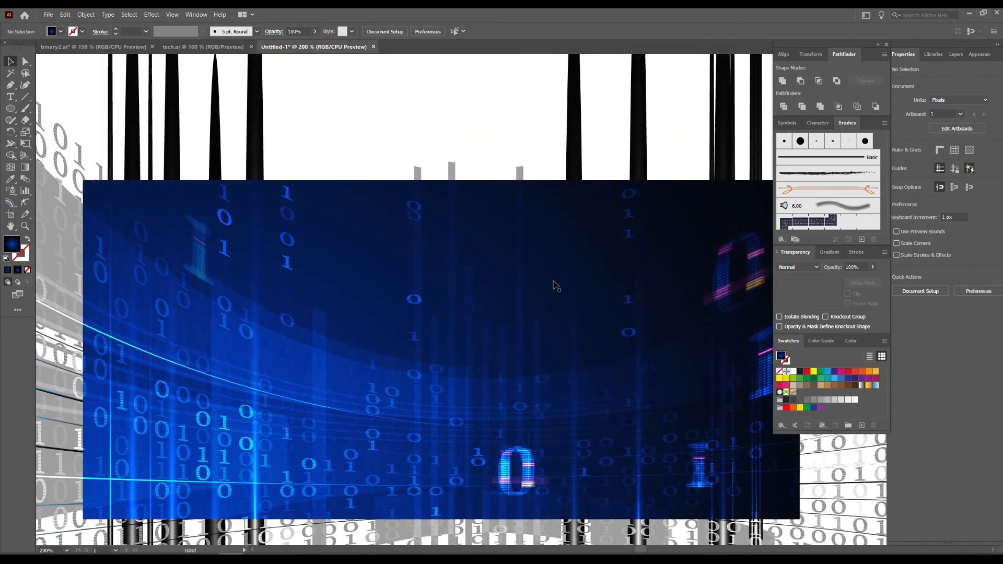
Set the lower-middle 0's opacity to 30% and deselect it.
click(533, 470)
text(30)
key(Return)
click(476, 114)
drag(493, 112, 507, 104)
Set the lower-middle 0's opacity to 50% and clear the selection.
click(540, 471)
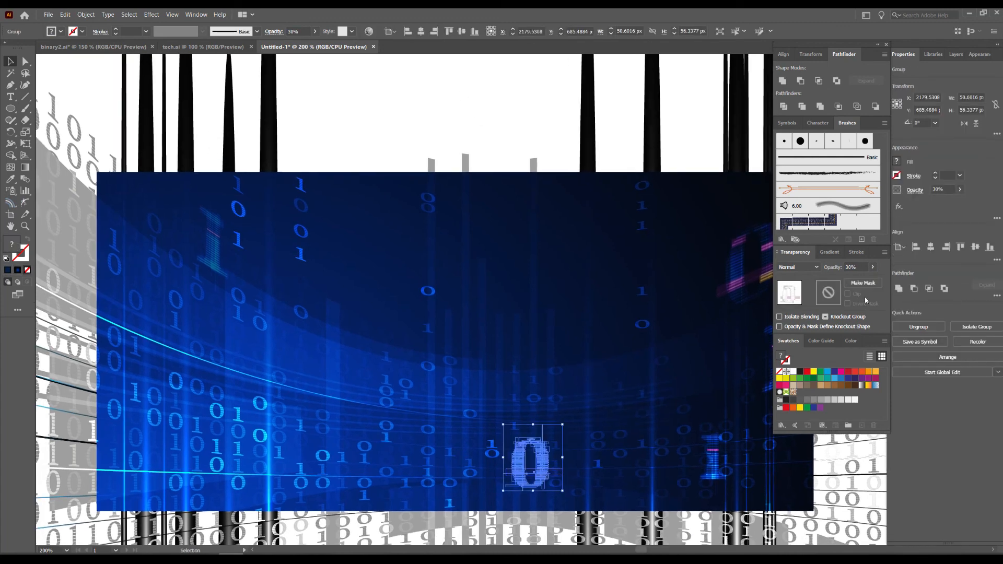
click(862, 267)
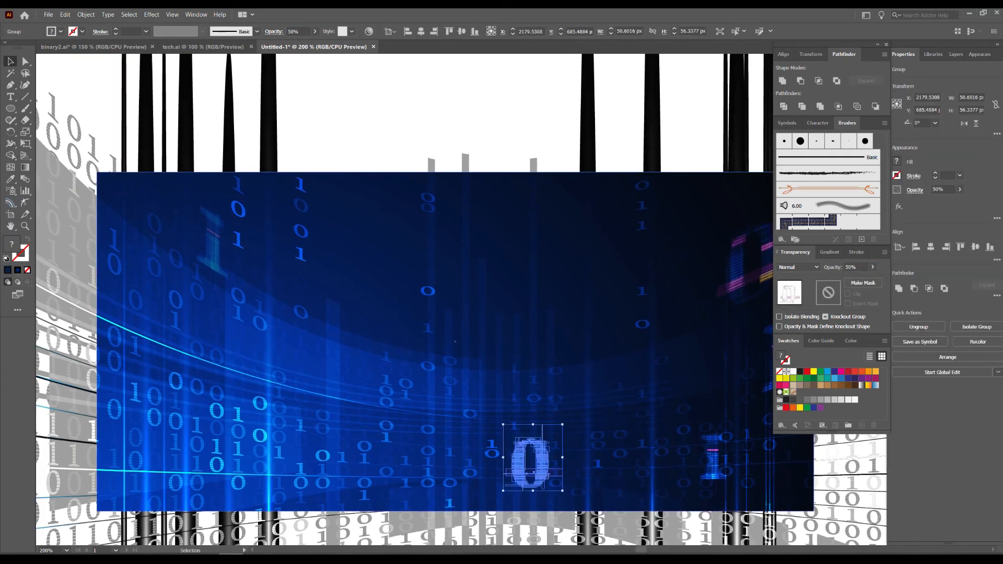
click(432, 147)
drag(433, 146, 436, 141)
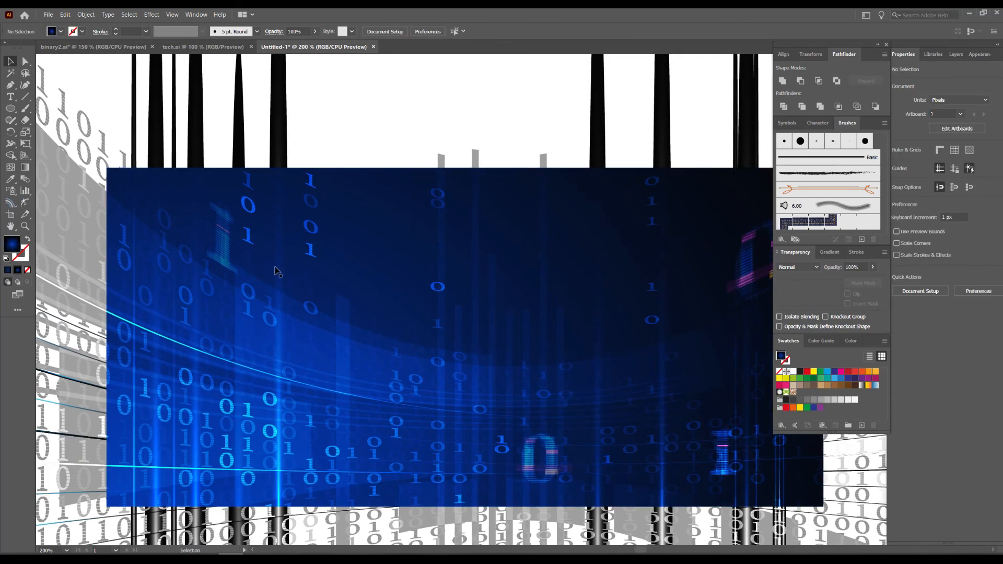
Copy the small 0 to about X 1971, Y 603 px and free-distort the copy by raising both left corners so it slants downward to the right.
drag(529, 459, 307, 380)
key(ctrl+equal)
click(24, 145)
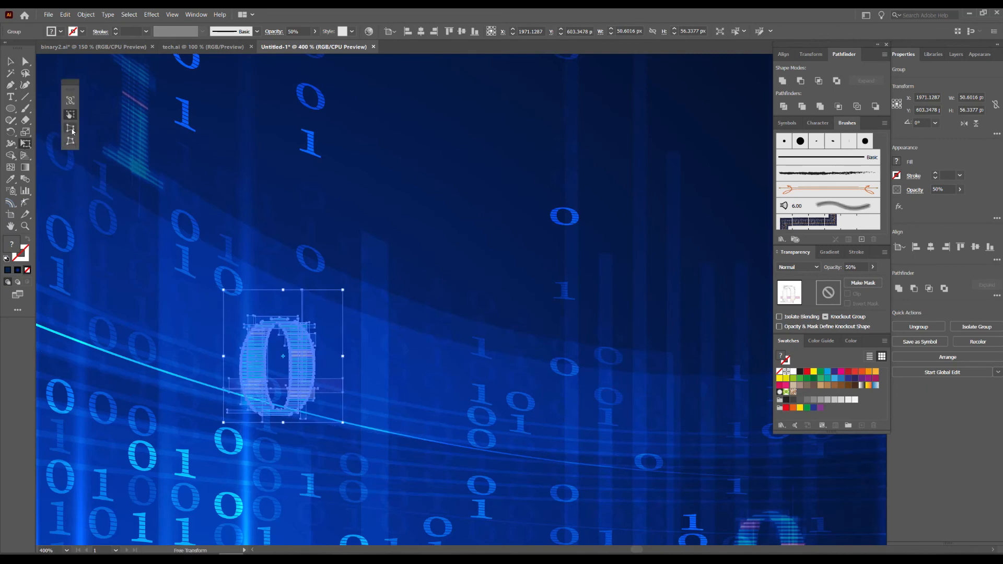
click(70, 141)
drag(223, 290, 223, 235)
drag(224, 424, 220, 399)
key(v)
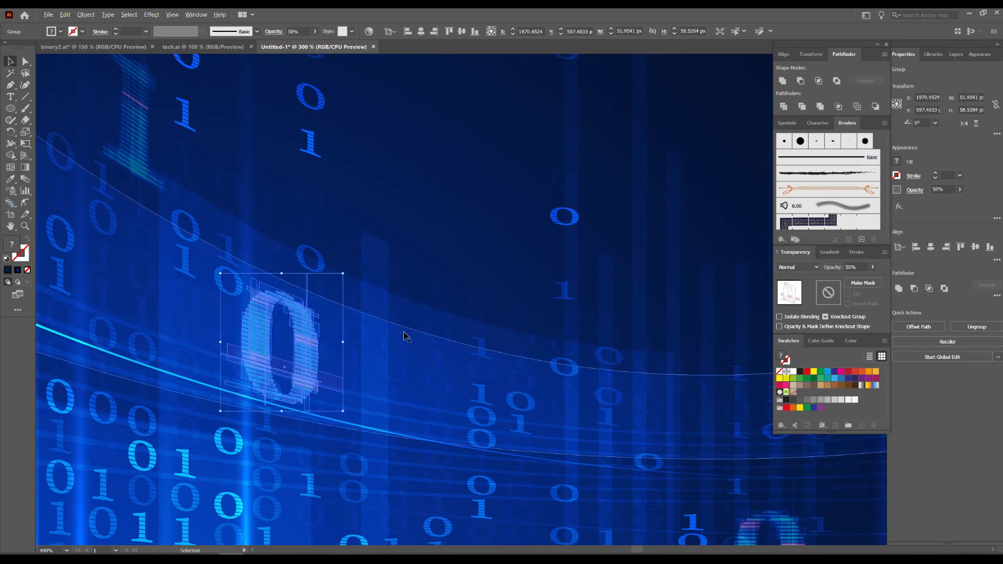
Enlarge the slanted 0 in the artboard's left area and deselect it.
key(ctrl+minus)
key(ctrl+minus)
key(ctrl+minus)
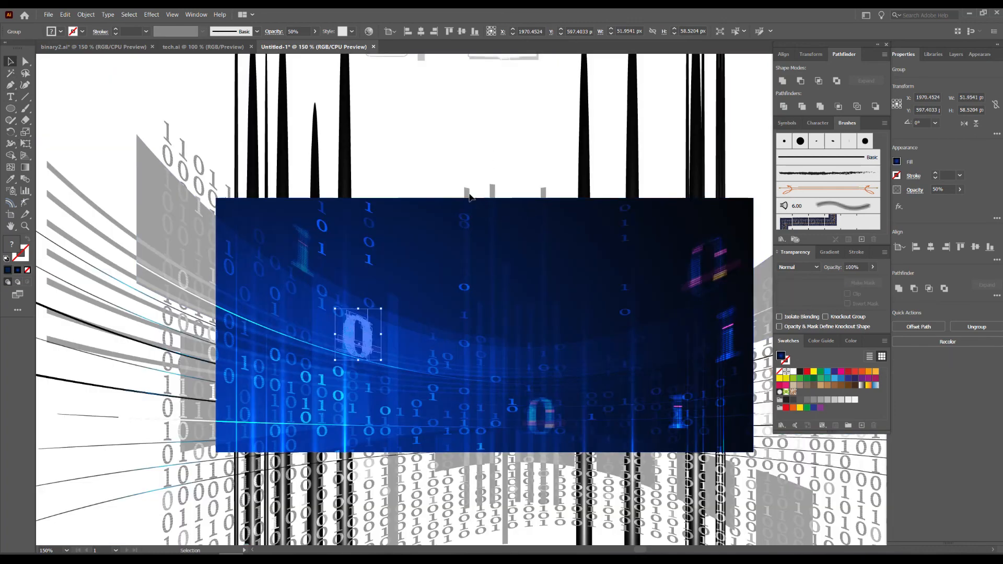
click(475, 188)
key(ctrl+equal)
click(348, 349)
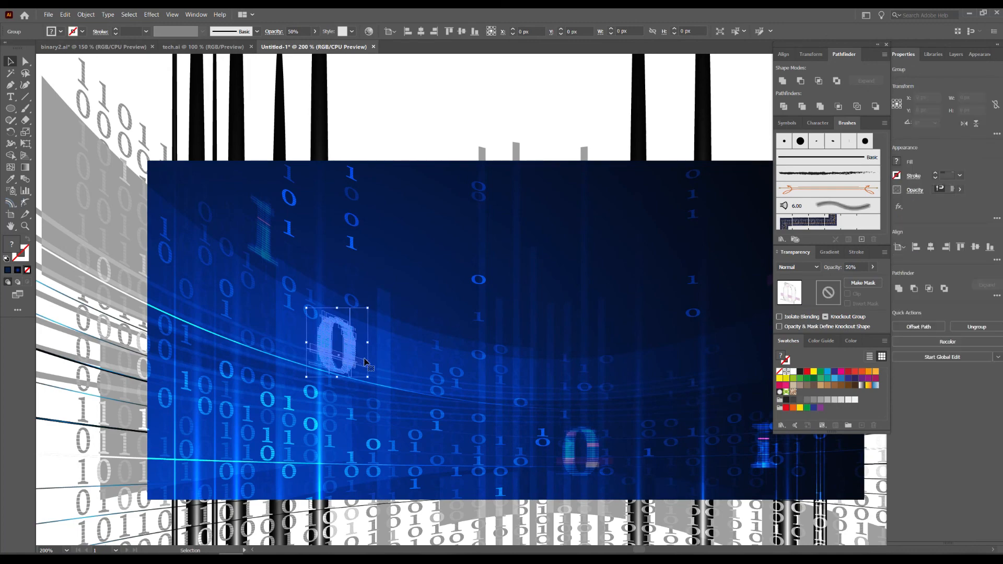
click(448, 110)
drag(450, 109, 357, 160)
scroll(358, 148, down, 1)
scroll(357, 152, down, 1)
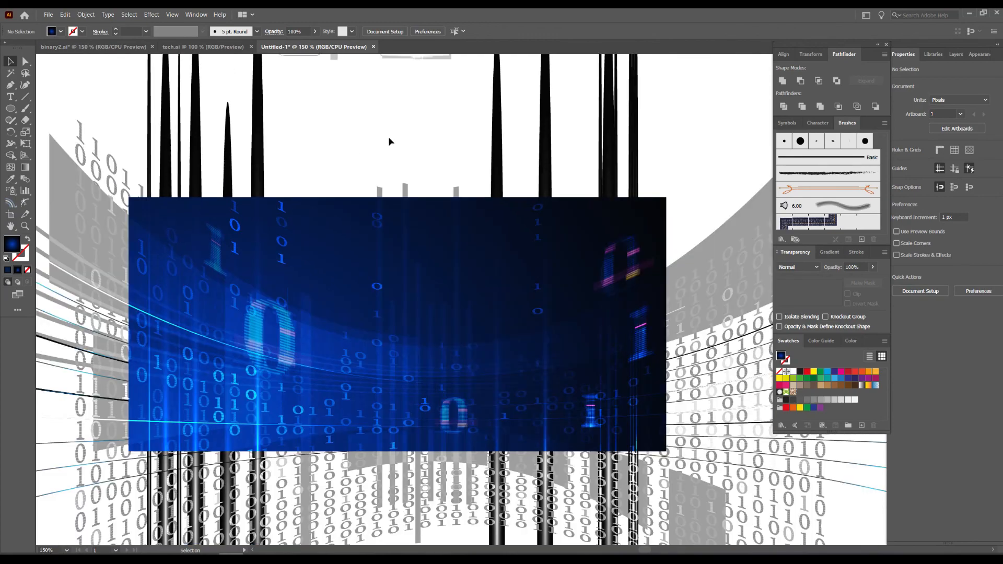